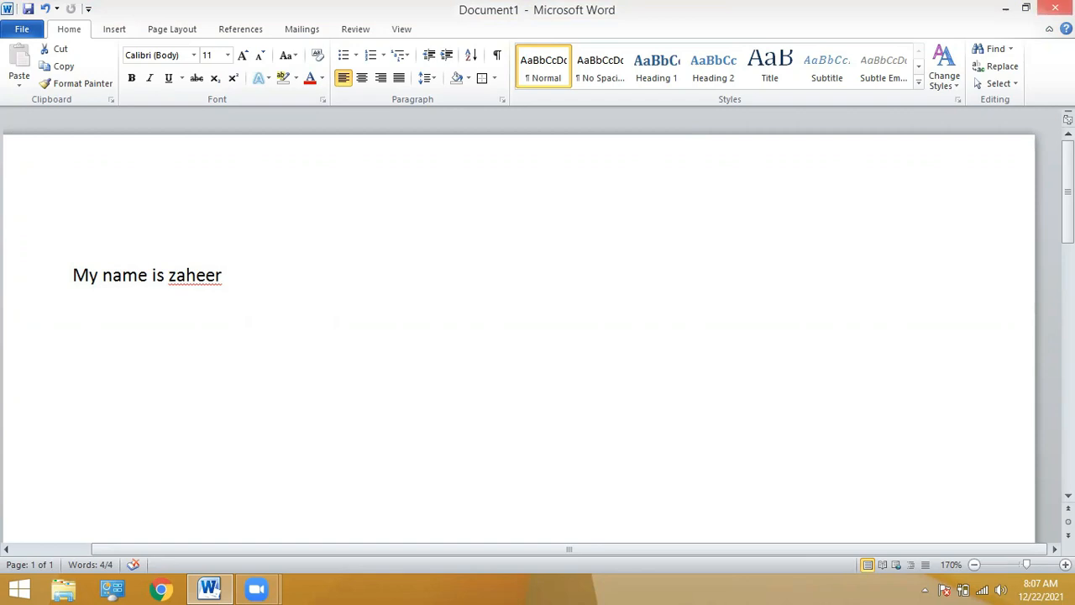
# Close the one-line name document without saving changes.
pyautogui.click(1055, 7)
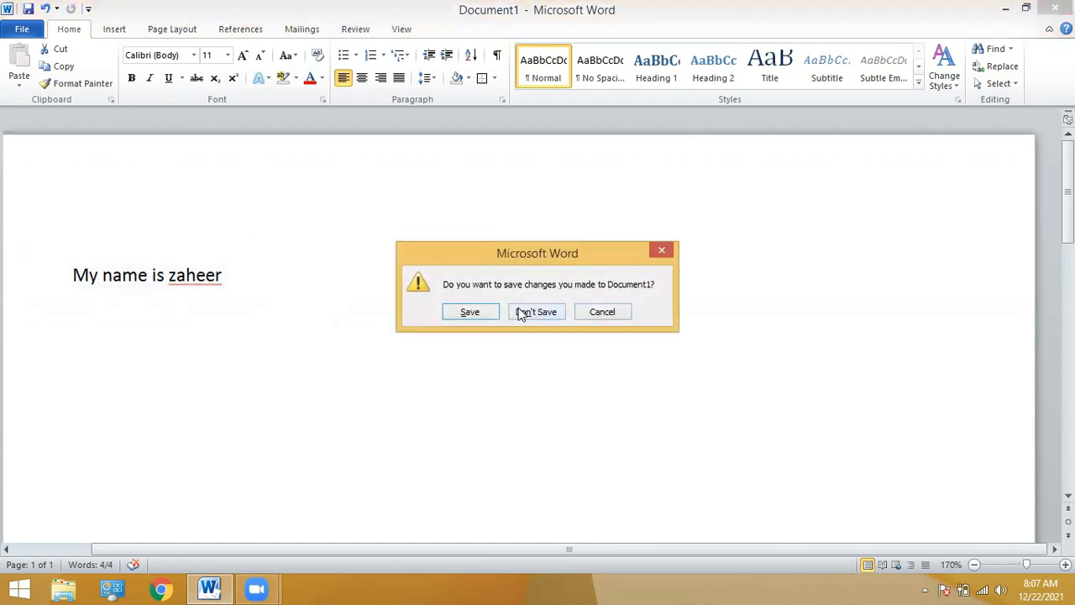
pyautogui.click(523, 311)
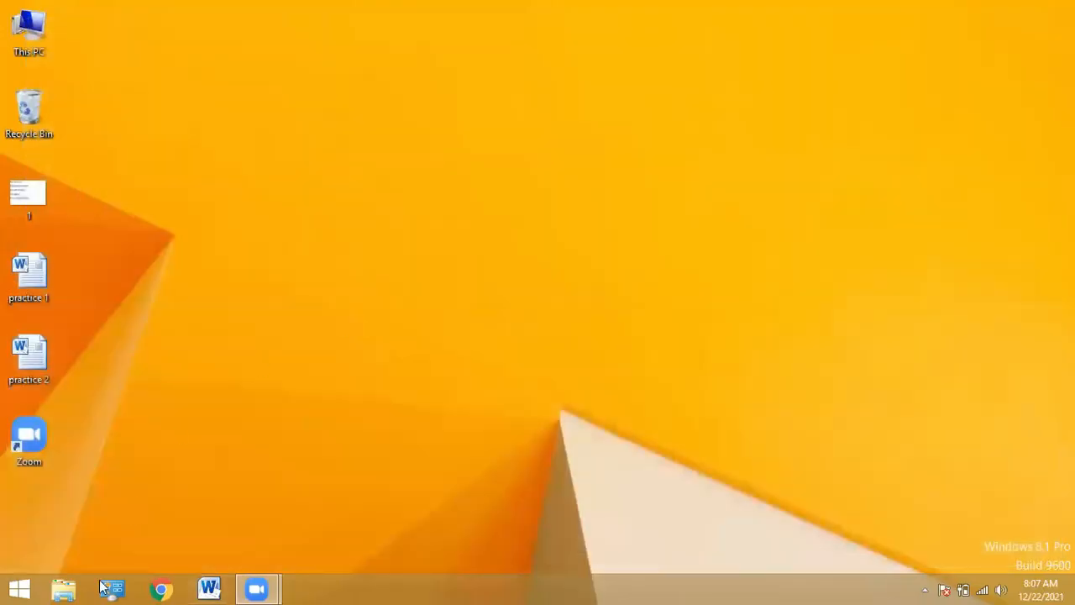
# Relaunch Word with a fresh blank document and place the cursor on the page.
pyautogui.click(207, 587)
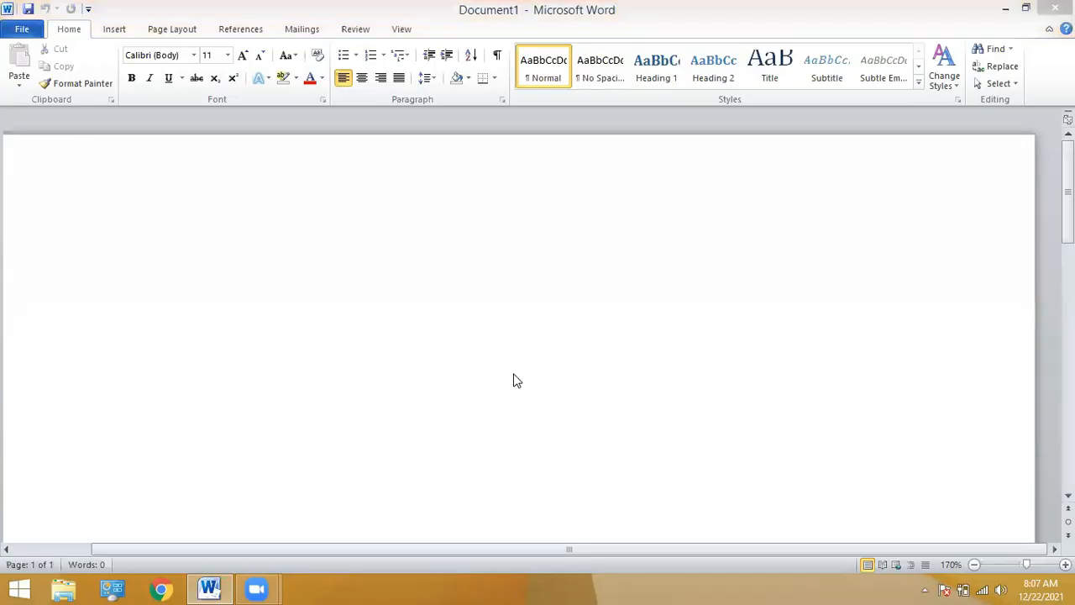
pyautogui.click(204, 252)
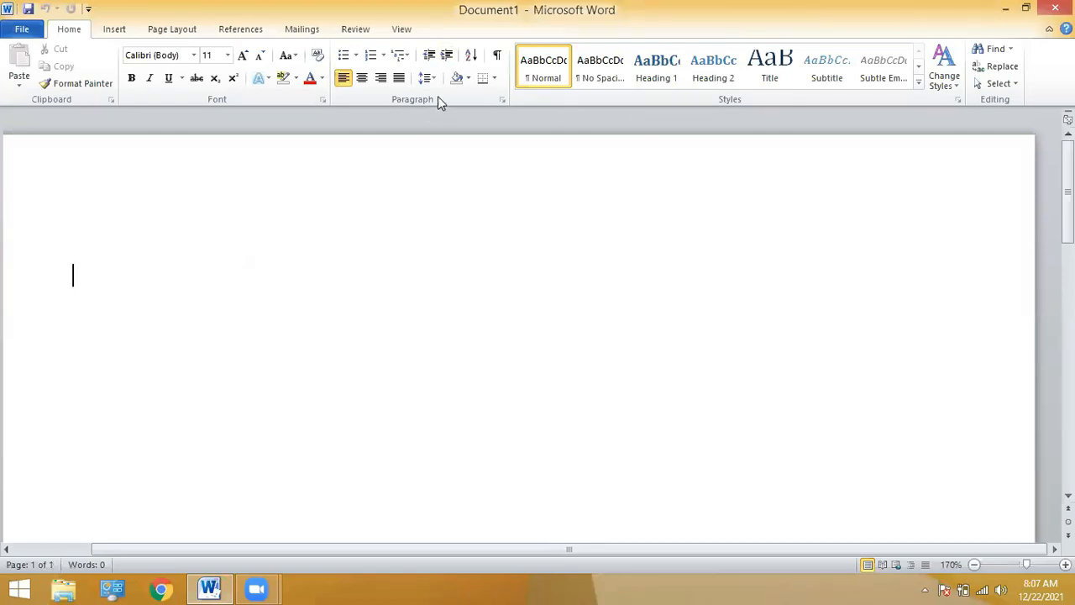
pyautogui.click(919, 85)
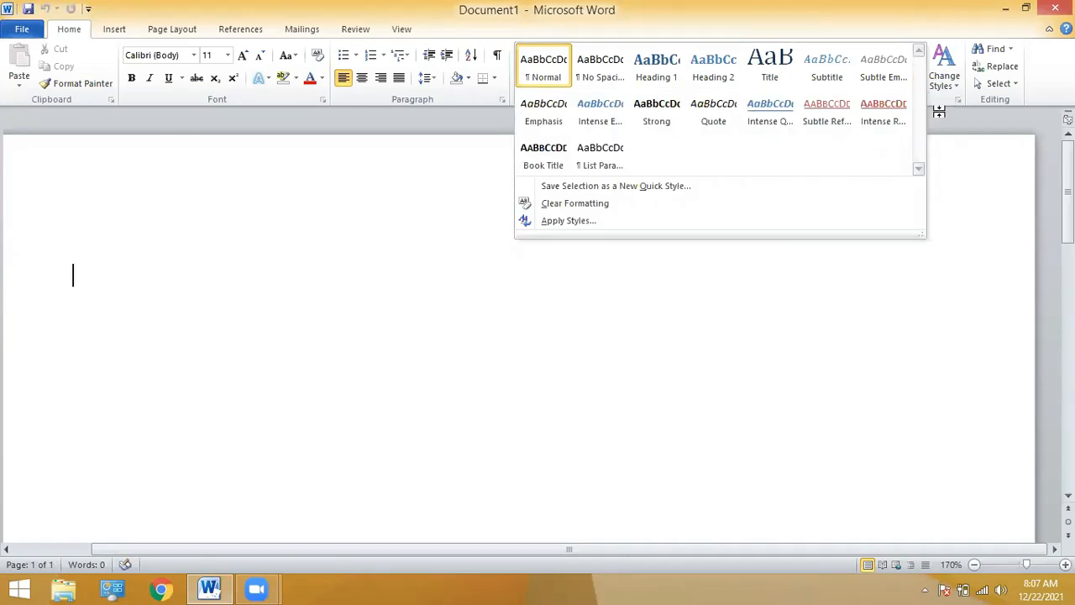
pyautogui.click(939, 112)
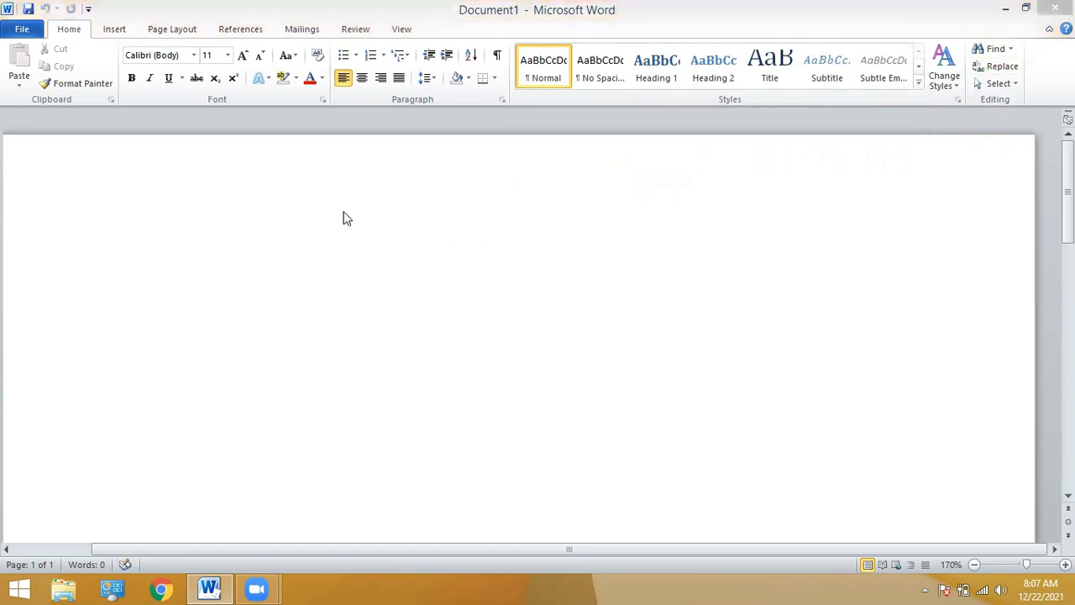
# Type the lines 'My name is' with the author's name, 'My father name is' and 'My class is'.
pyautogui.write('my')
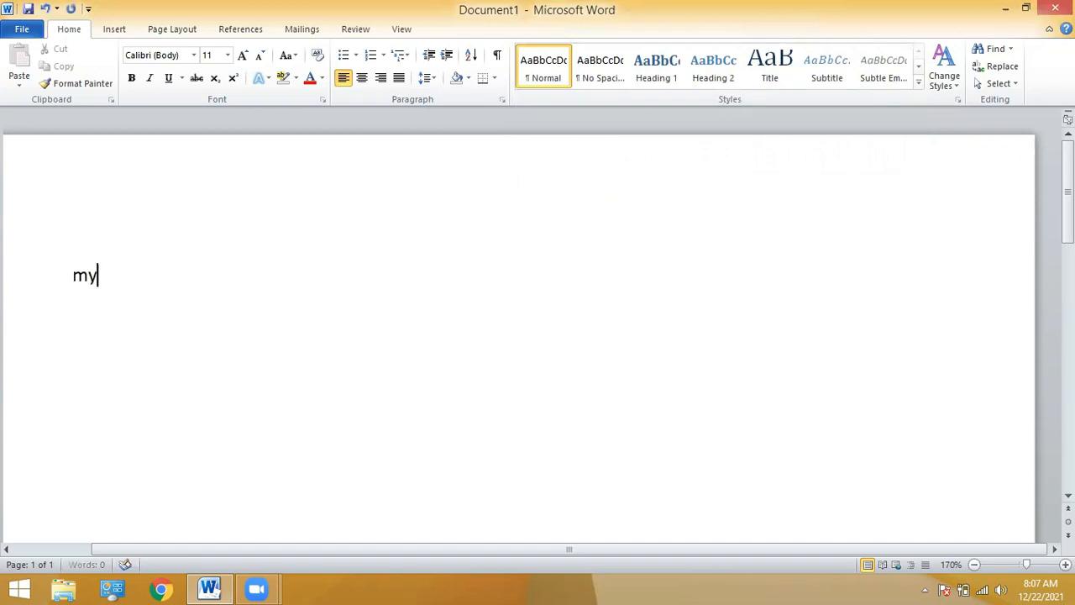
pyautogui.write(' name is')
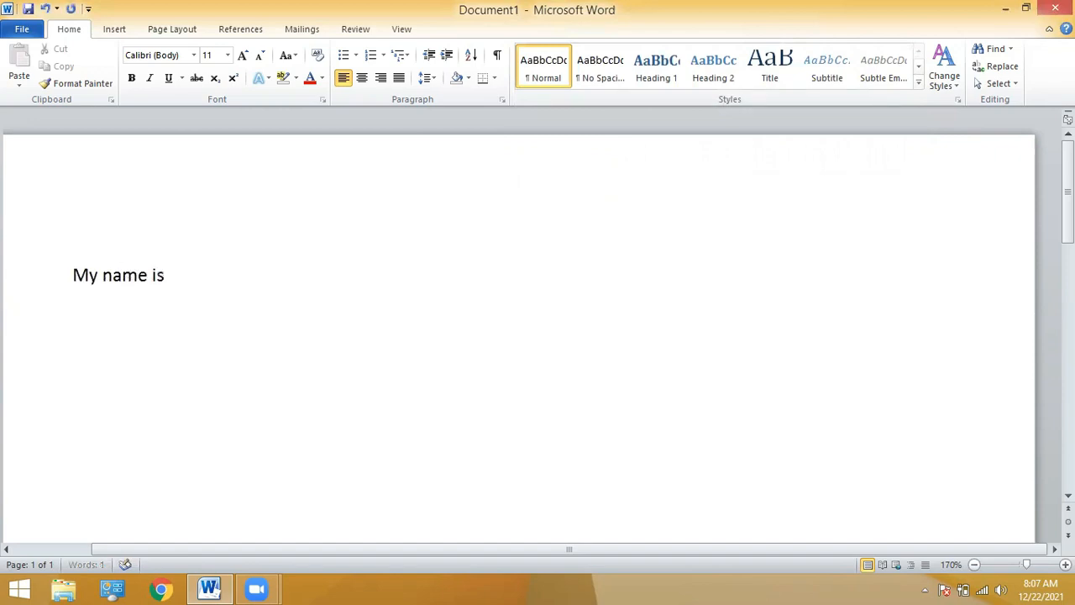
pyautogui.write(' arslan')
pyautogui.press('Return')
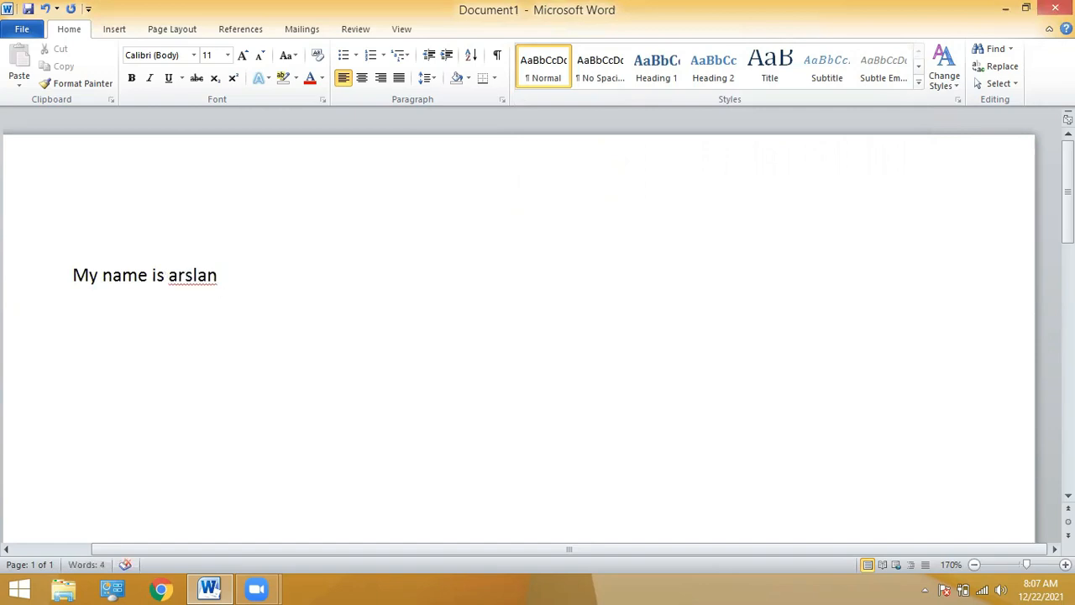
pyautogui.write('My fath')
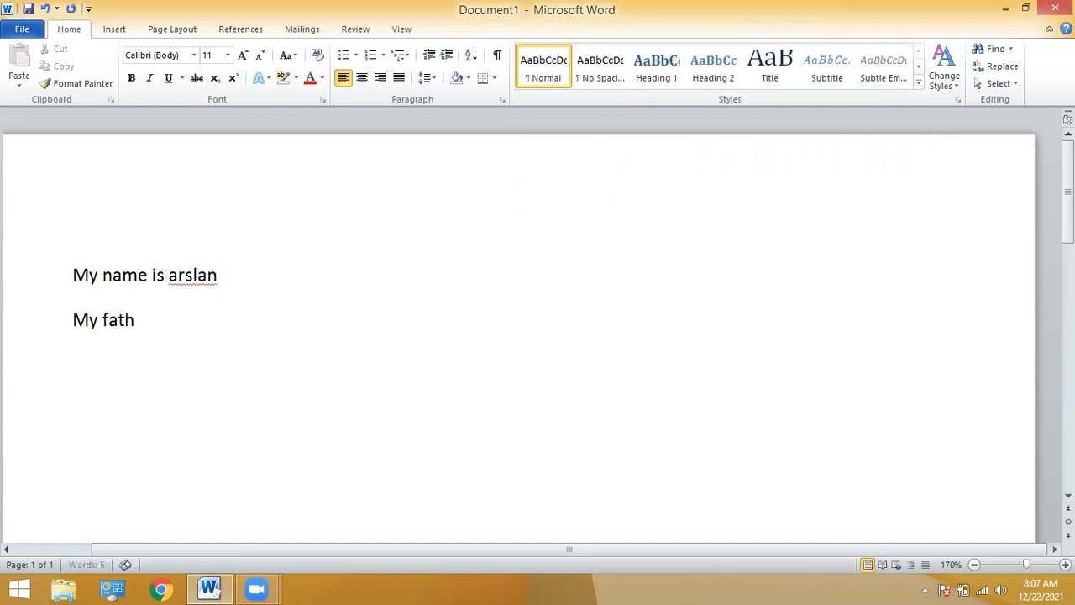
pyautogui.write('er name is')
pyautogui.press('Return')
pyautogui.write('My cla')
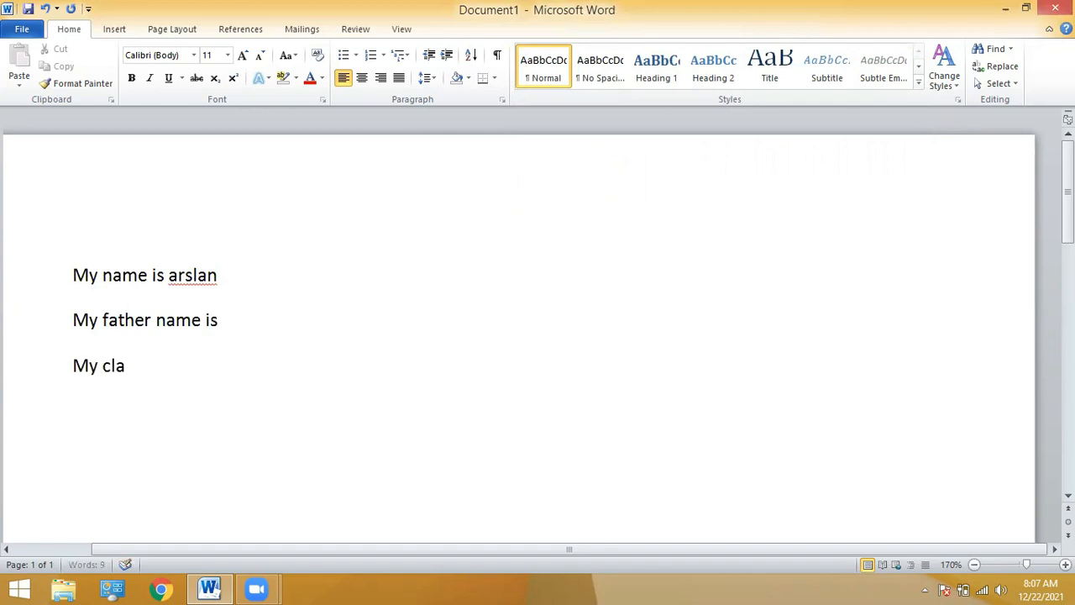
pyautogui.write('ss is')
pyautogui.press('Return')
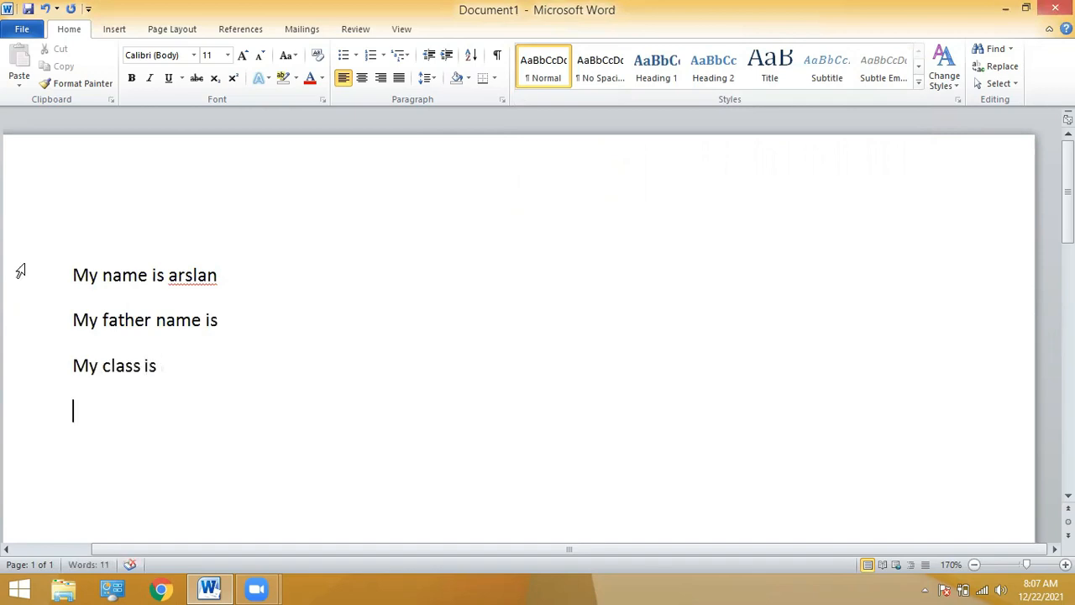
# Copy the three lines and paste them at the end to repeat the block.
pyautogui.tripleClick(20, 270)
pyautogui.hotkey('ctrl', 'c')
pyautogui.press('Right')
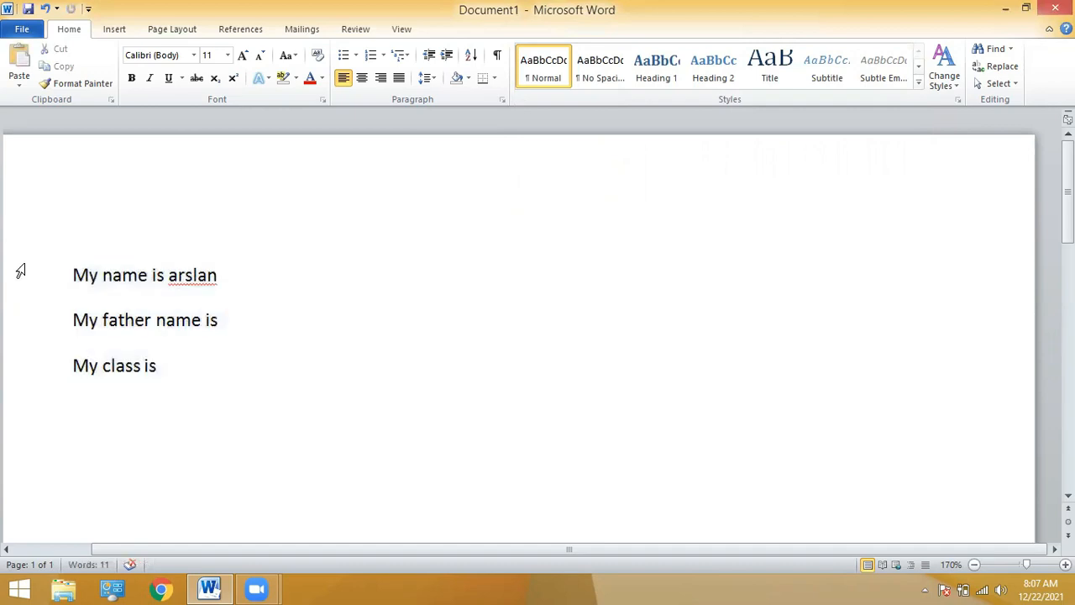
pyautogui.hotkey('ctrl', 'v')
pyautogui.hotkey('ctrl', 'v')
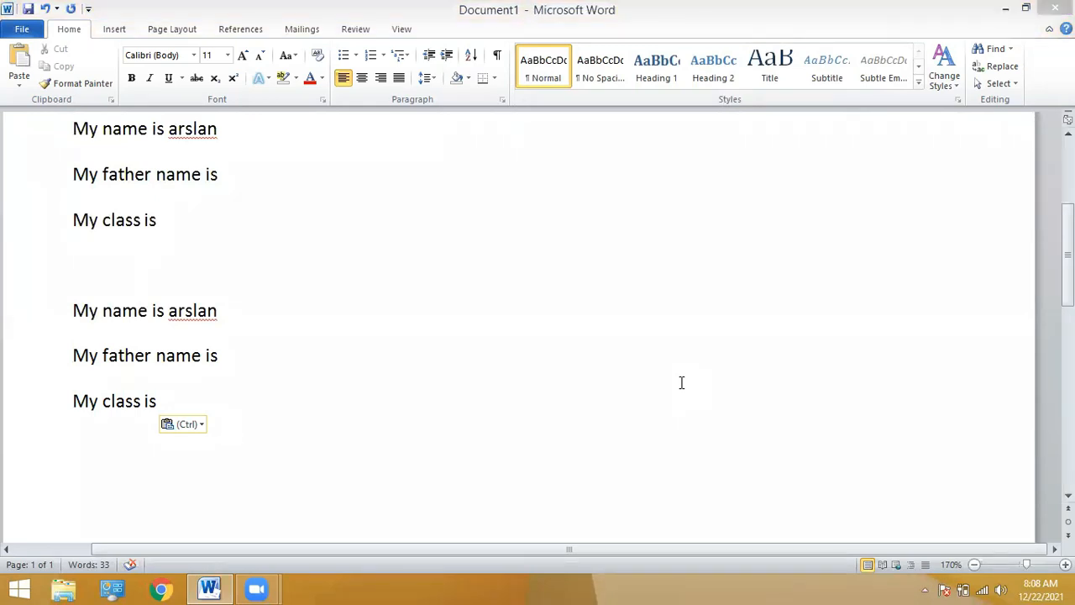
# Zoom out to 160%, scroll back to the top, and open the search pane.
pyautogui.click(975, 565)
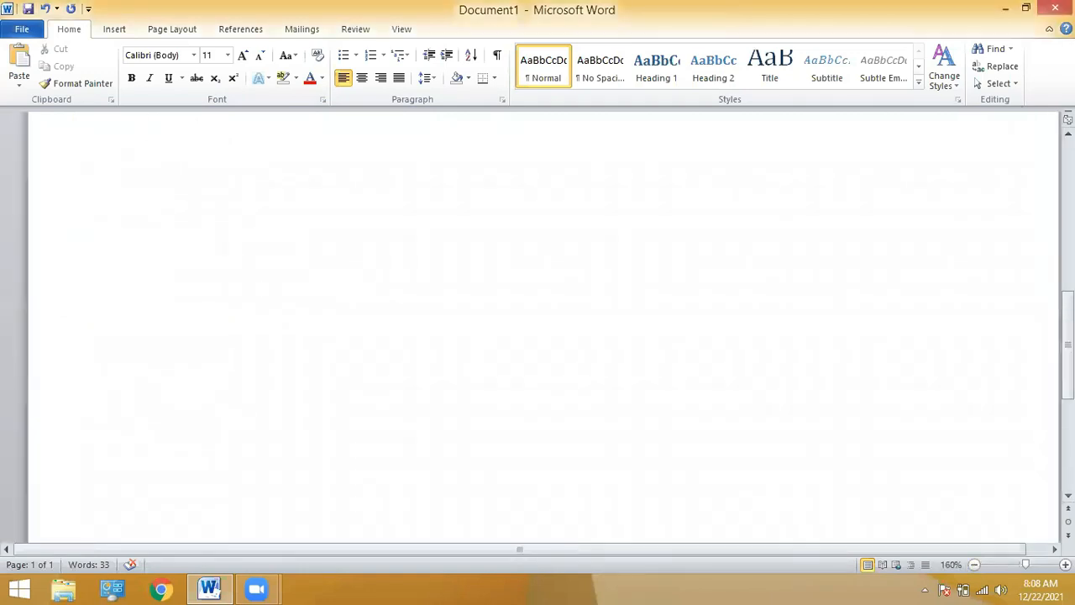
pyautogui.scroll(5, 597, 277)
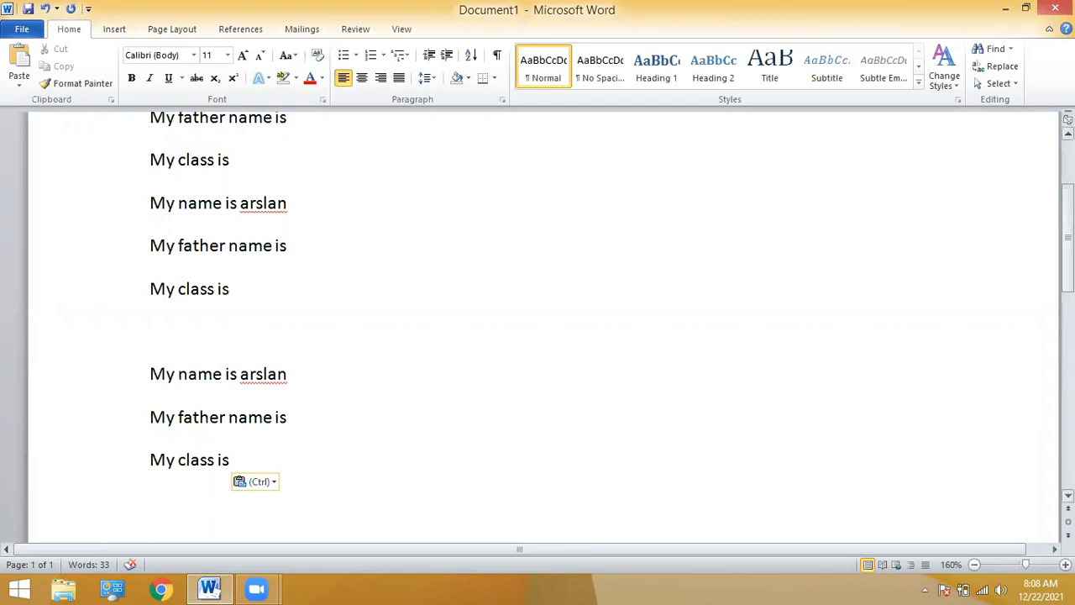
pyautogui.scroll(2, 194, 285)
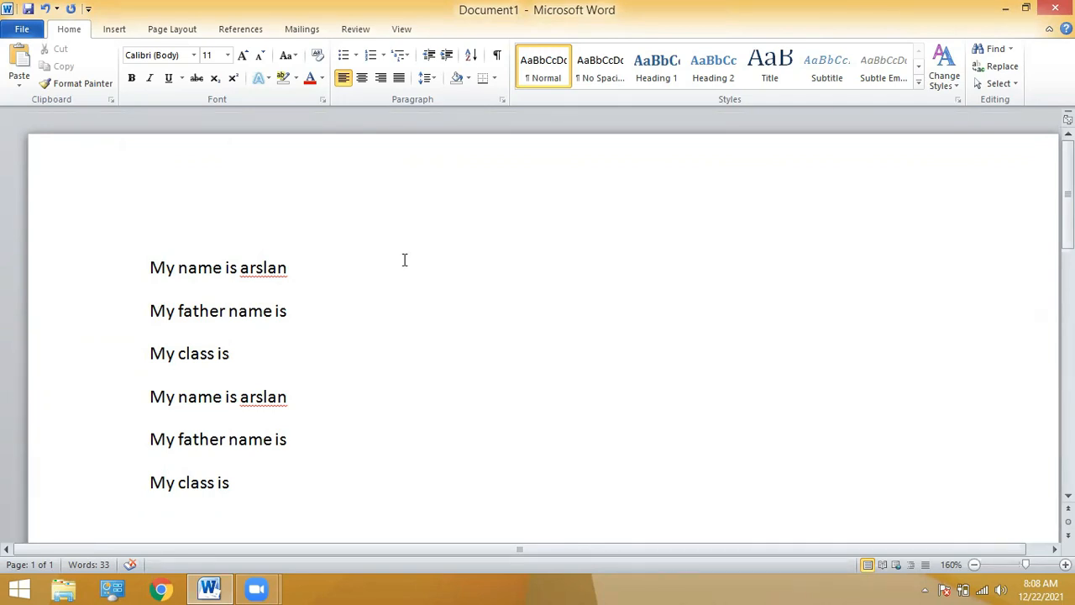
pyautogui.click(992, 56)
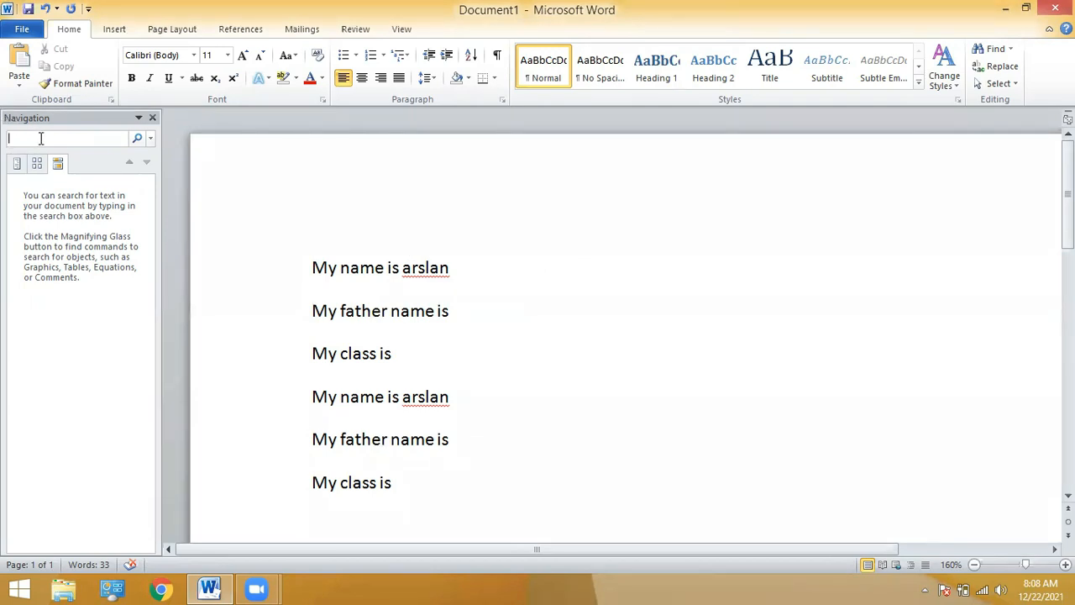
# Search for the name, then change line four's 'My' to 'Your'.
pyautogui.write('arslan')
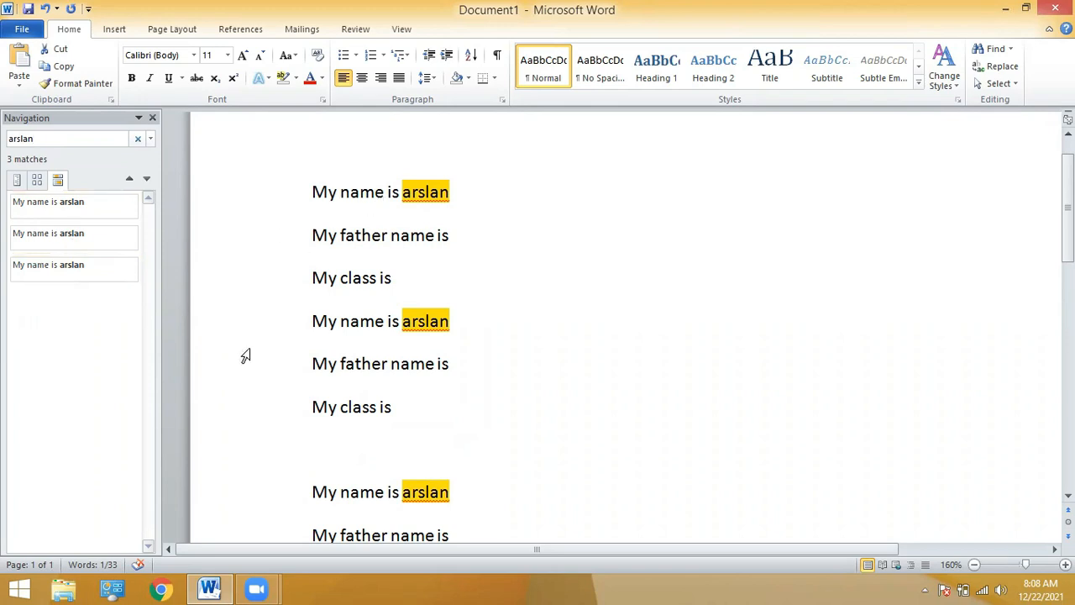
pyautogui.click(340, 319)
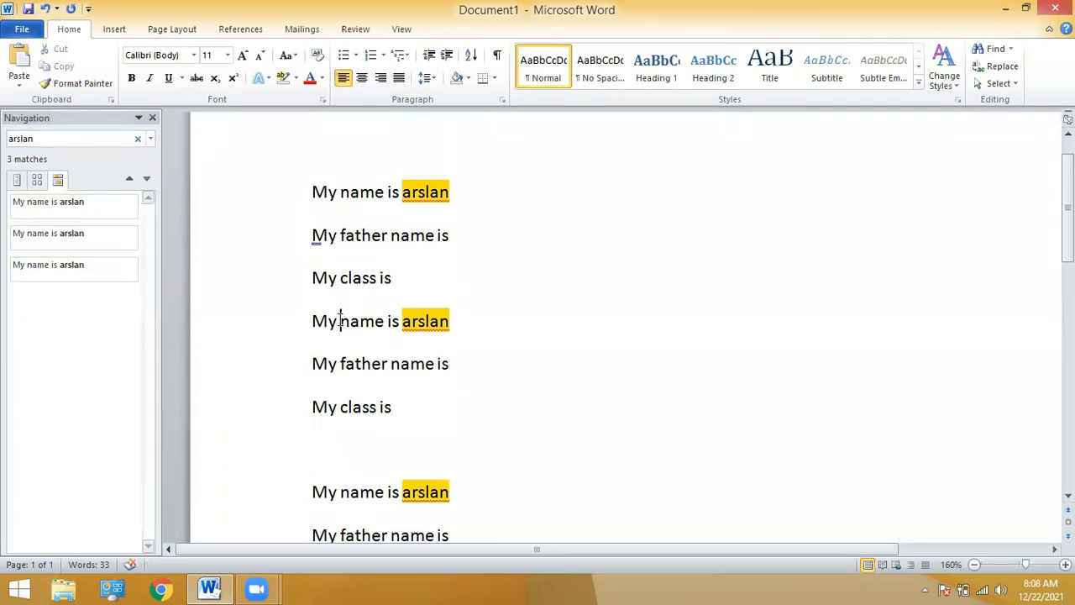
pyautogui.press('BackSpace')
pyautogui.press('BackSpace')
pyautogui.press('BackSpace')
pyautogui.write('your')
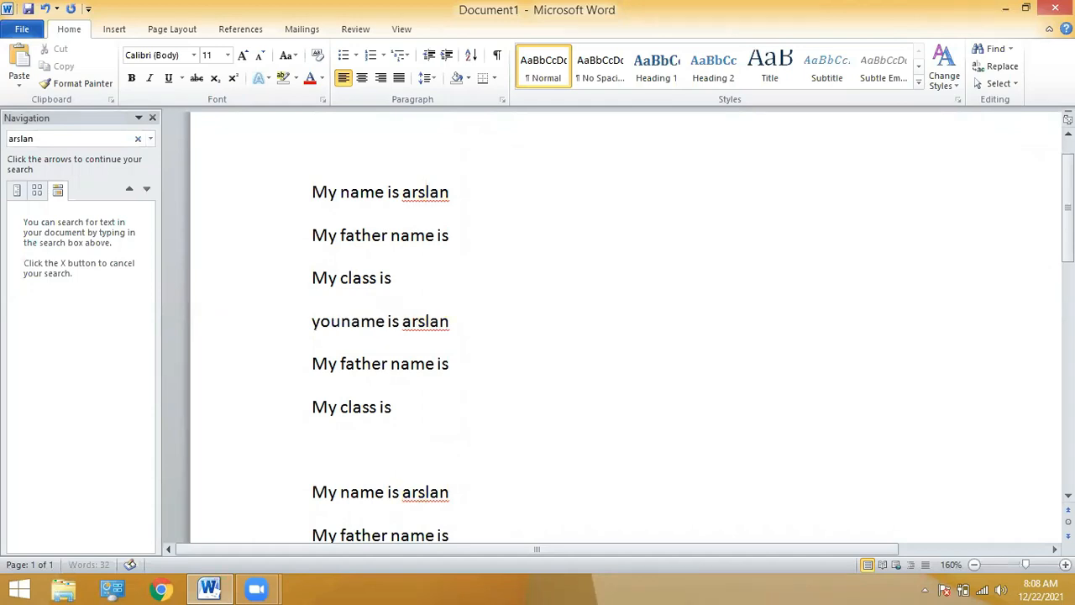
# Re-run the name search and step through its three matches.
pyautogui.click(58, 138)
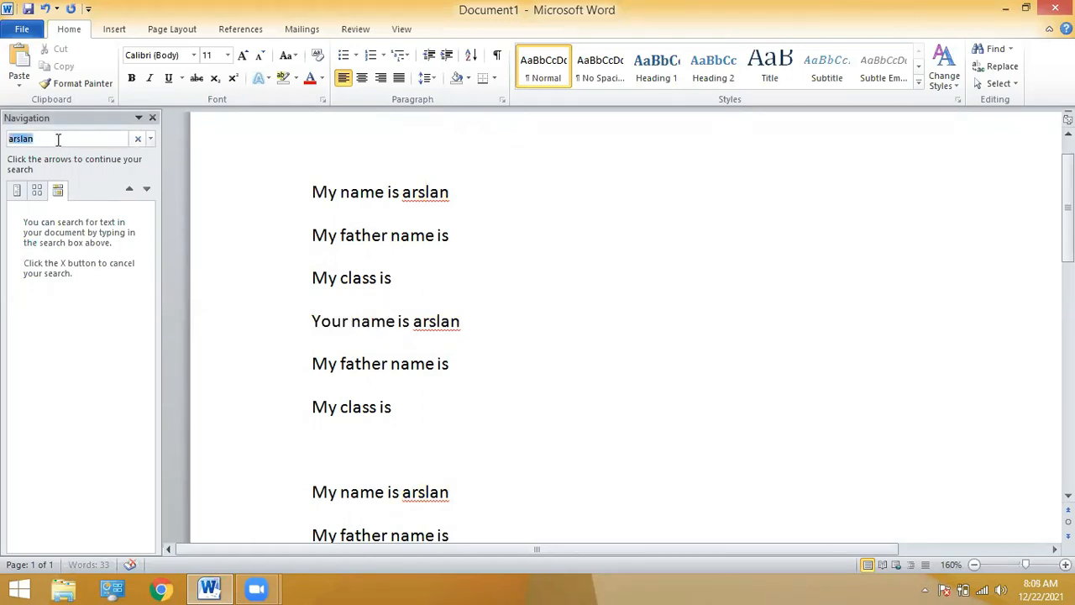
pyautogui.write('arslan')
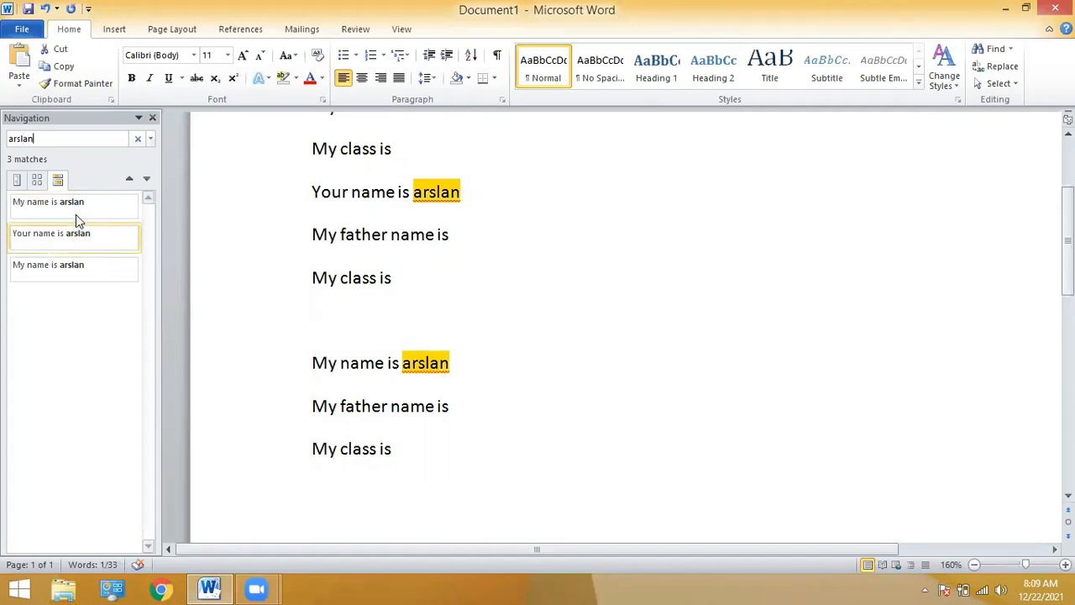
pyautogui.click(74, 267)
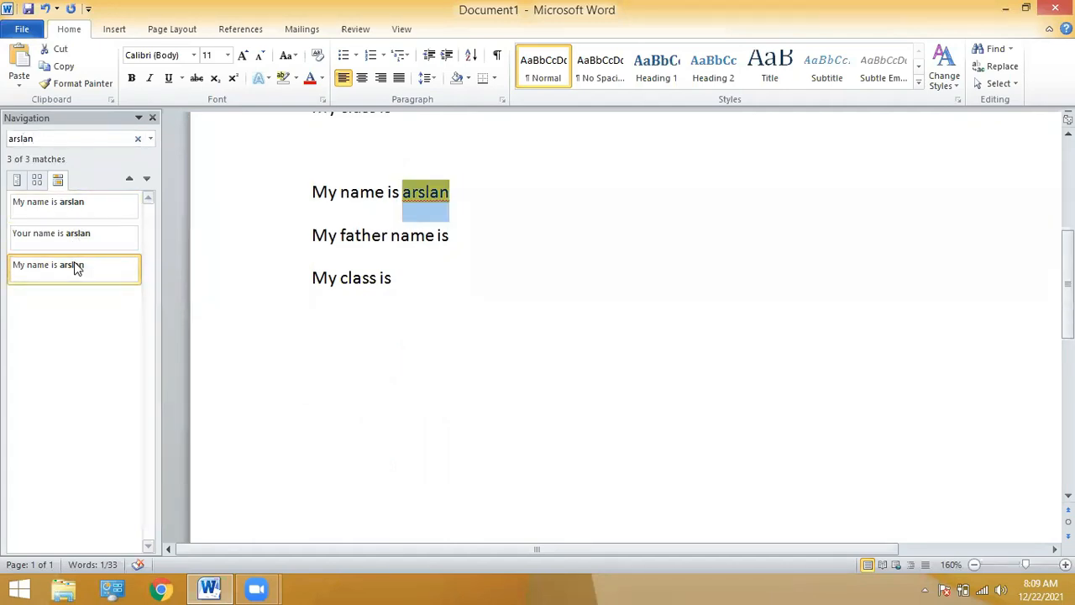
pyautogui.click(60, 232)
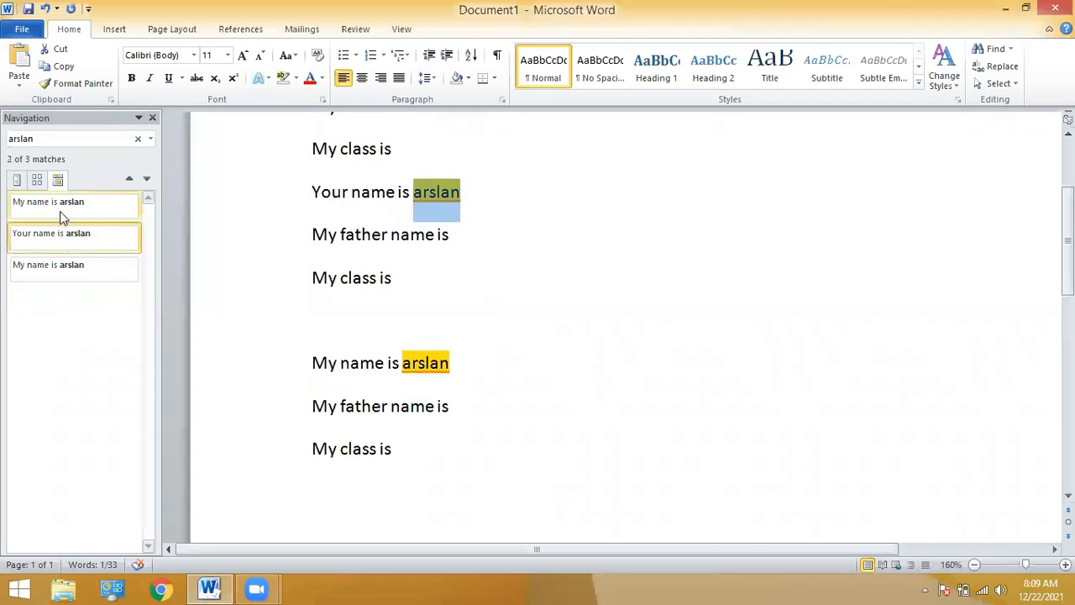
pyautogui.click(60, 212)
pyautogui.click(67, 242)
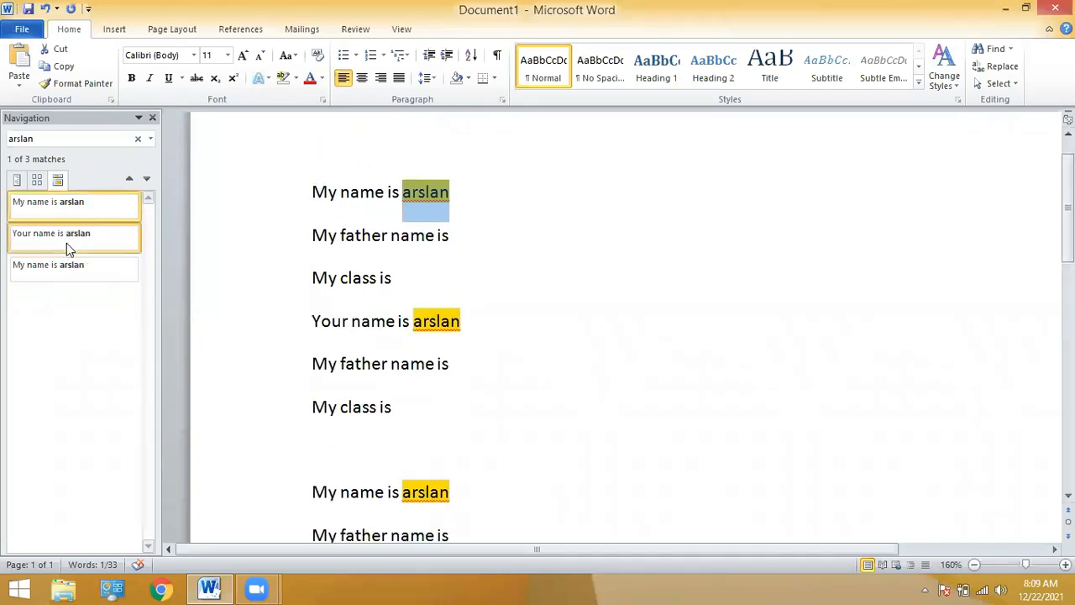
pyautogui.click(74, 266)
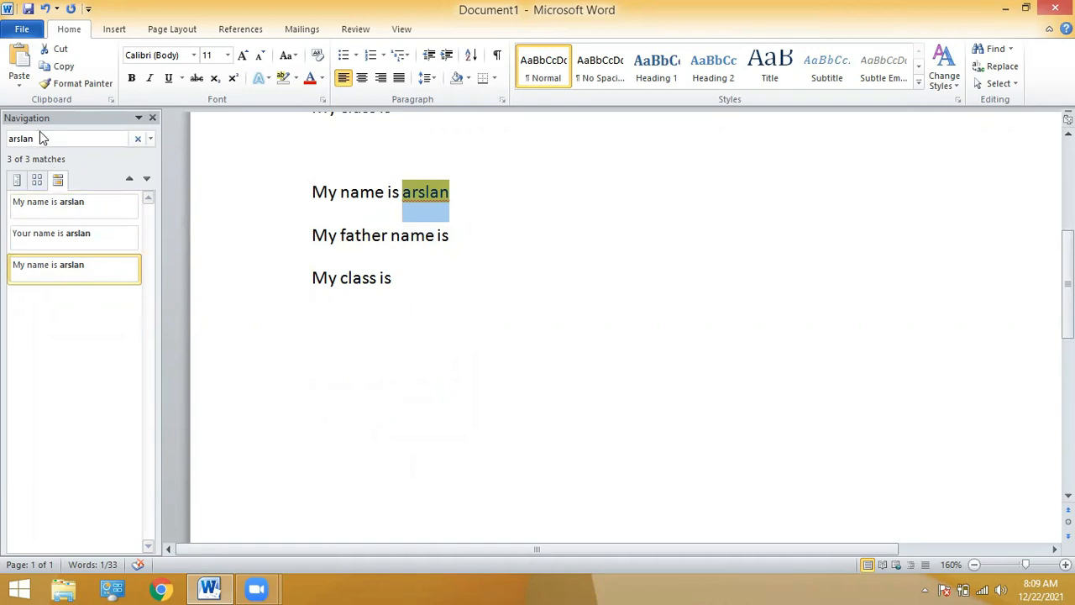
# Search for 'class', zoom out to 130%, and close the search pane.
pyautogui.moveTo(43, 138); pyautogui.dragTo(4, 141)
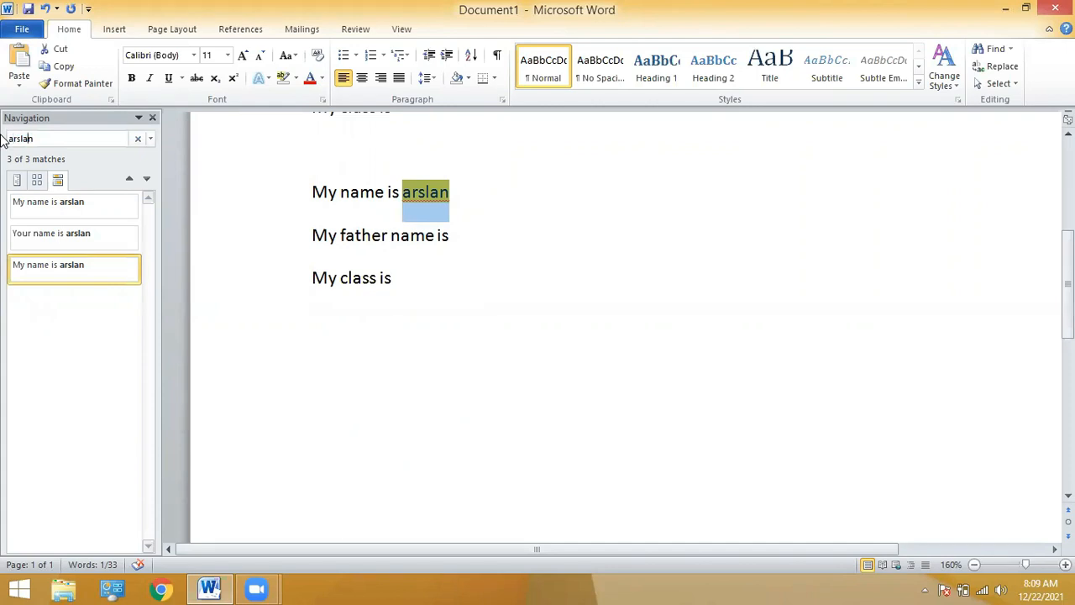
pyautogui.press('BackSpace')
pyautogui.press('BackSpace')
pyautogui.press('BackSpace')
pyautogui.press('BackSpace')
pyautogui.press('BackSpace')
pyautogui.press('BackSpace')
pyautogui.write('class')
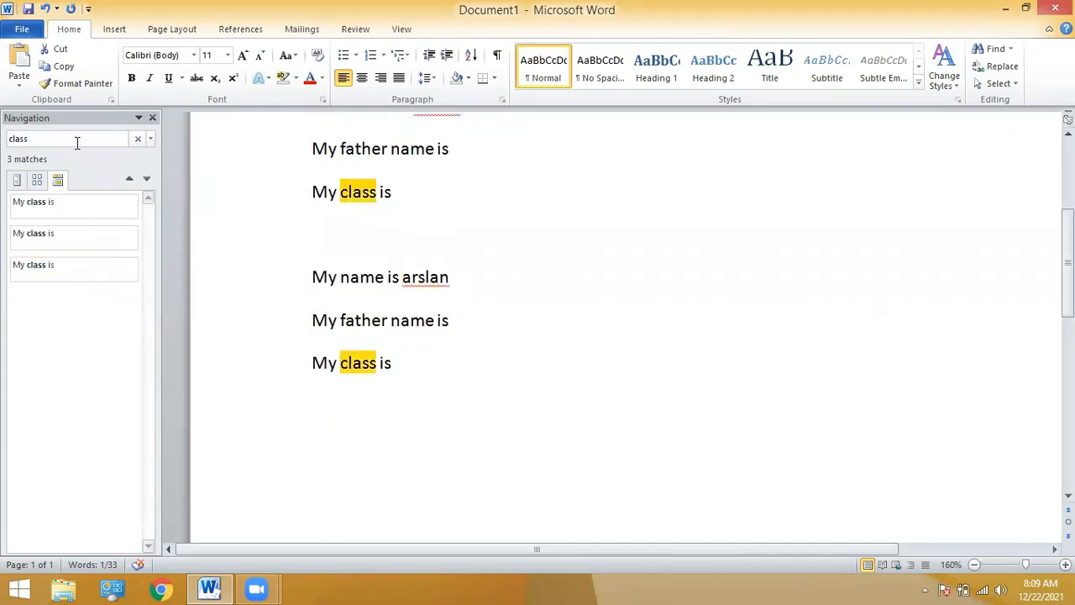
pyautogui.click(975, 565)
pyautogui.click(975, 565)
pyautogui.click(975, 565)
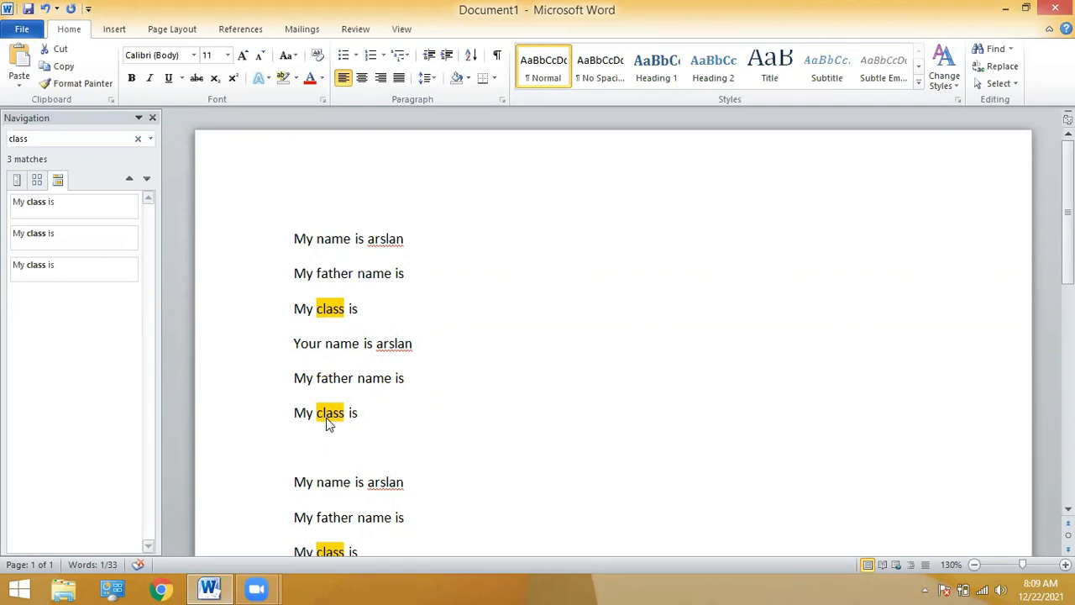
pyautogui.click(152, 119)
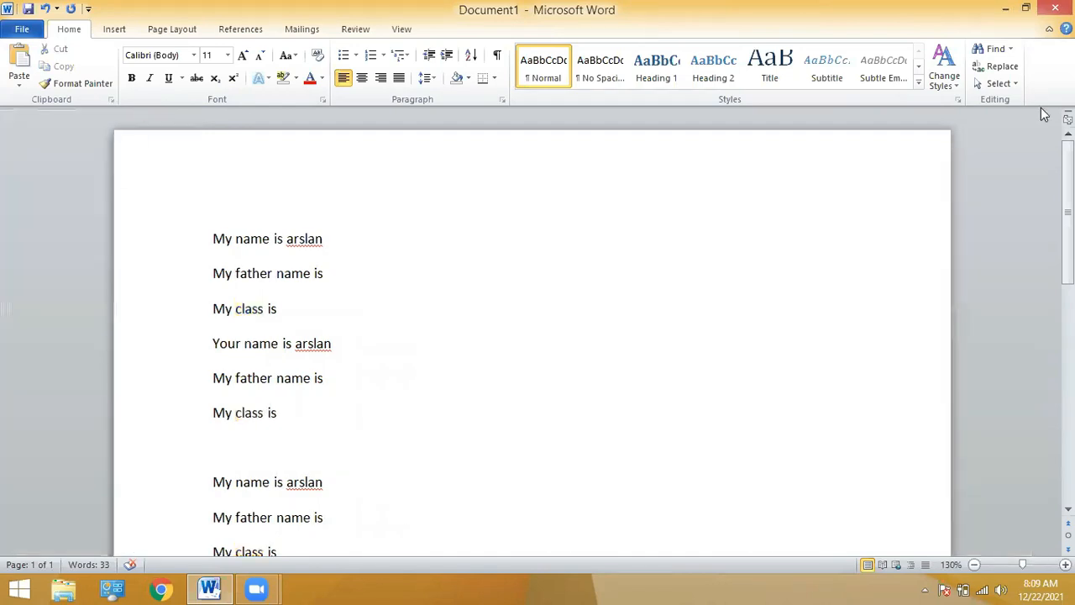
# In Find and Replace, step through each 'class' occurrence, then start a new Replace search term.
pyautogui.click(1001, 67)
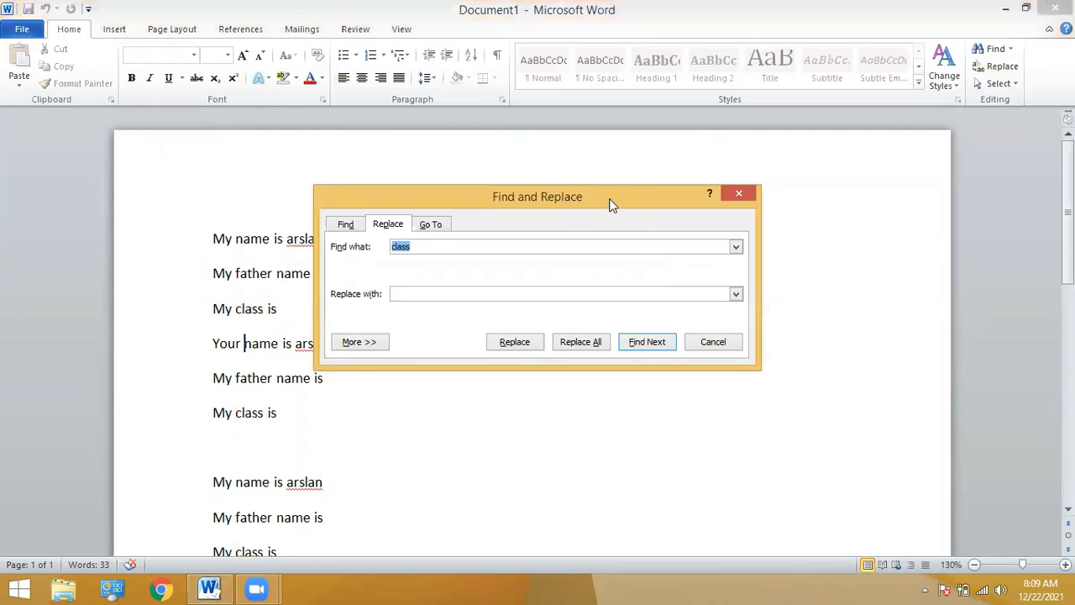
pyautogui.moveTo(611, 200); pyautogui.dragTo(553, 97)
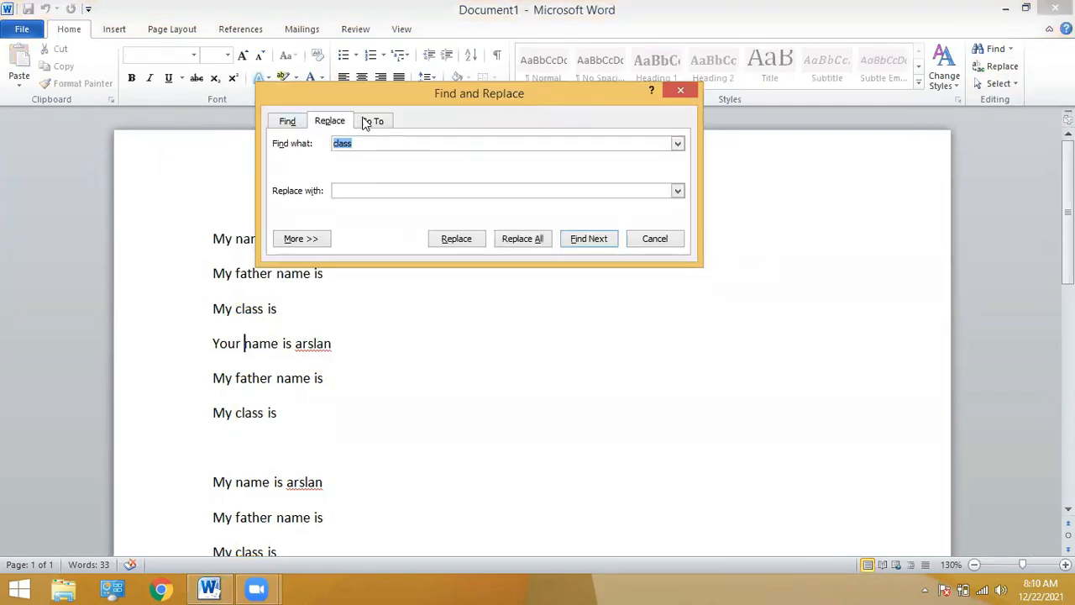
pyautogui.click(287, 122)
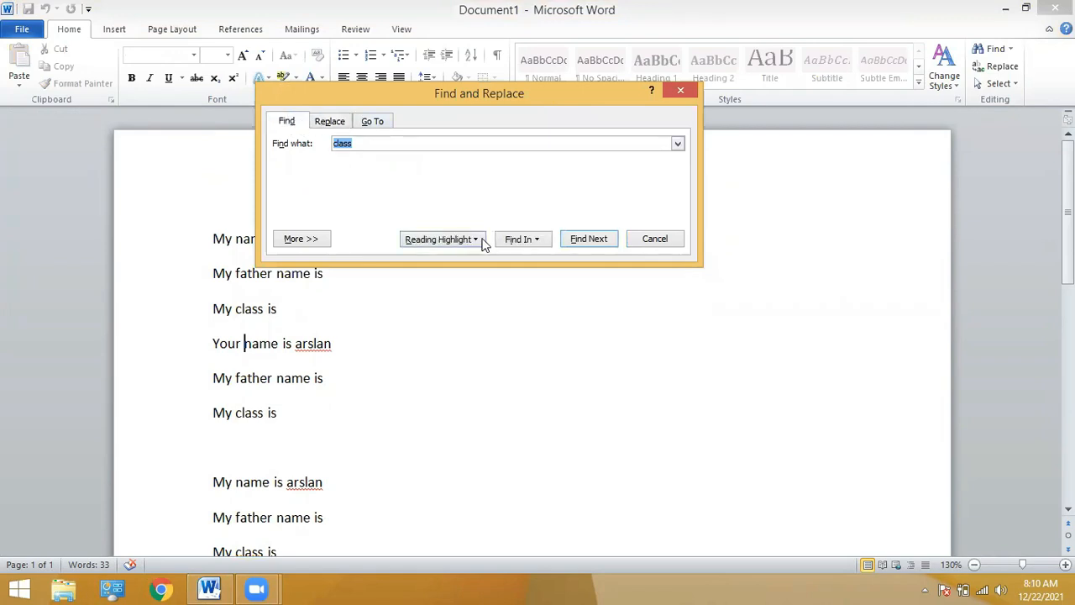
pyautogui.click(591, 241)
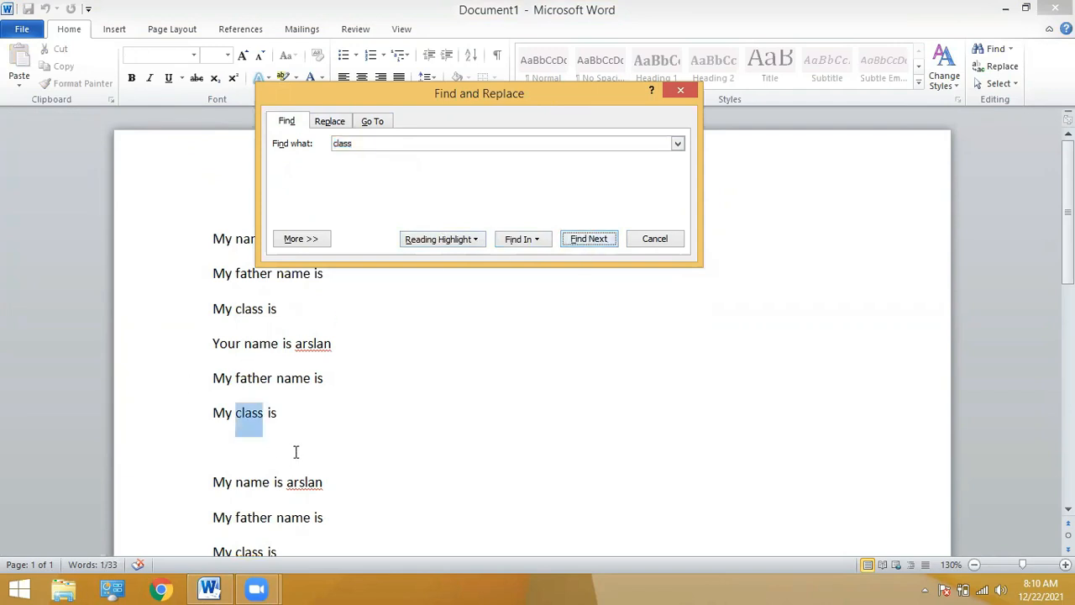
pyautogui.click(578, 242)
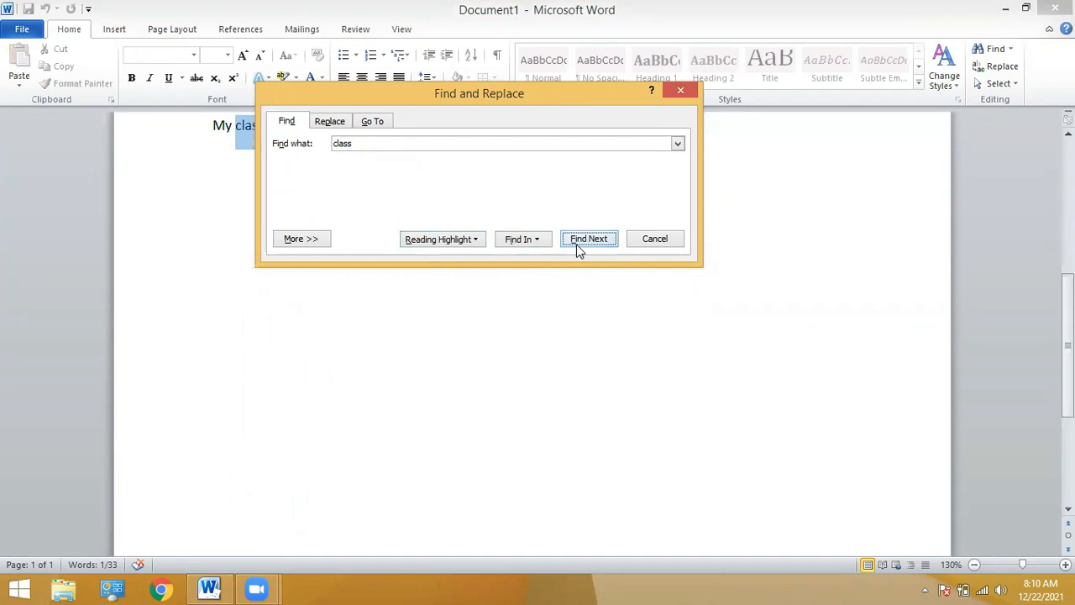
pyautogui.click(339, 123)
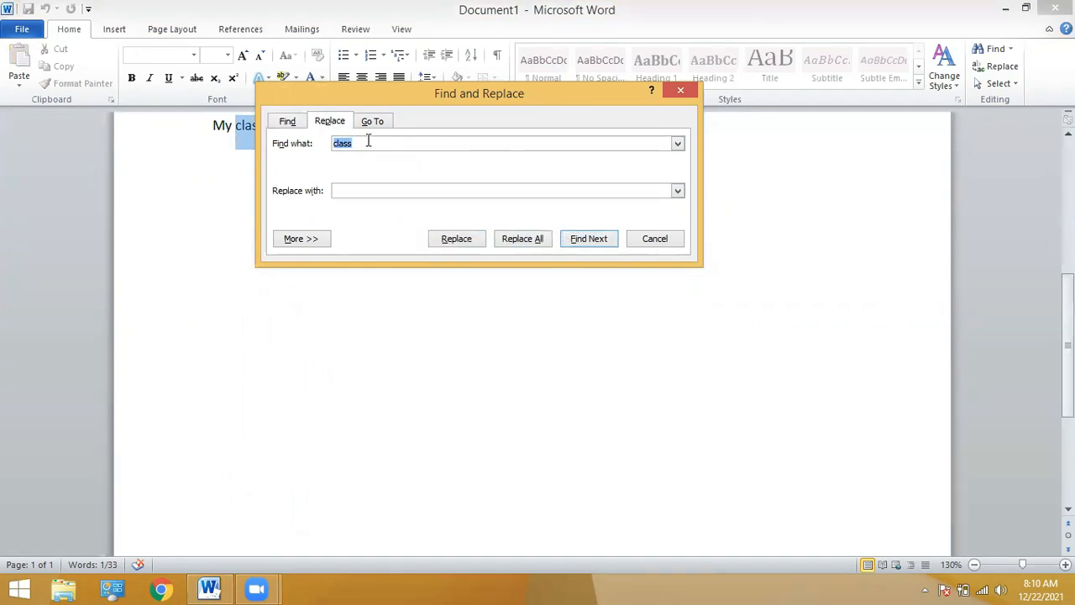
pyautogui.write('ar')
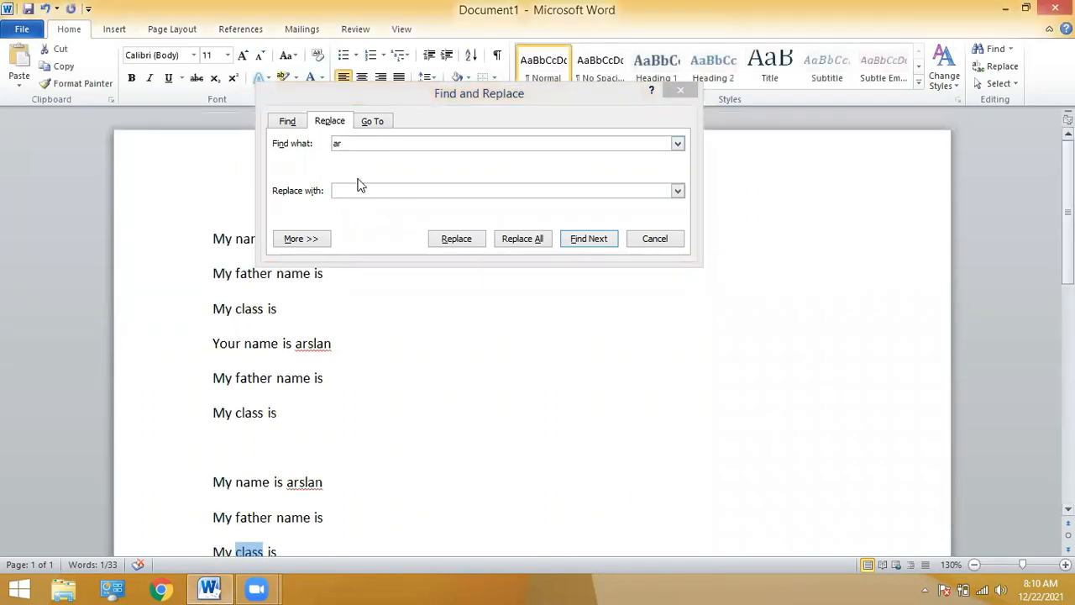
# Complete the original name as the search term and find its occurrences.
pyautogui.click(358, 147)
pyautogui.write('slan')
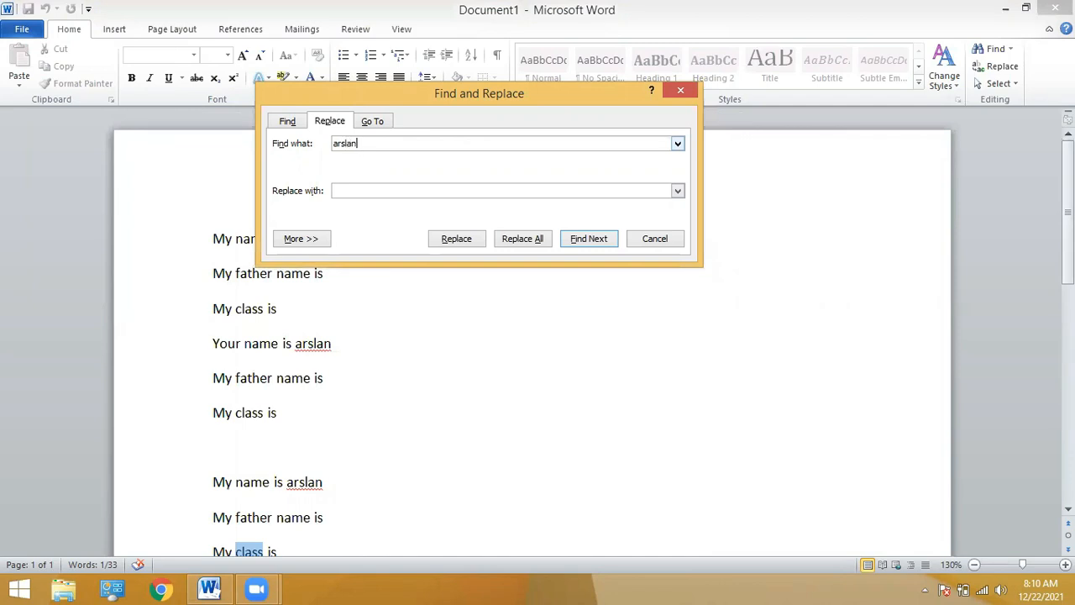
pyautogui.click(588, 239)
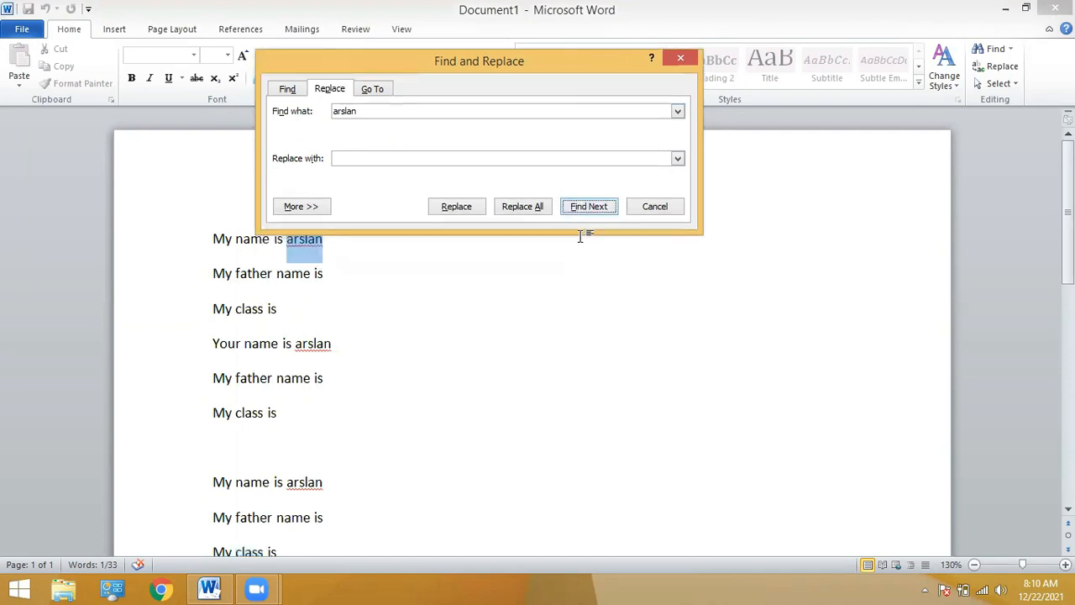
pyautogui.click(578, 205)
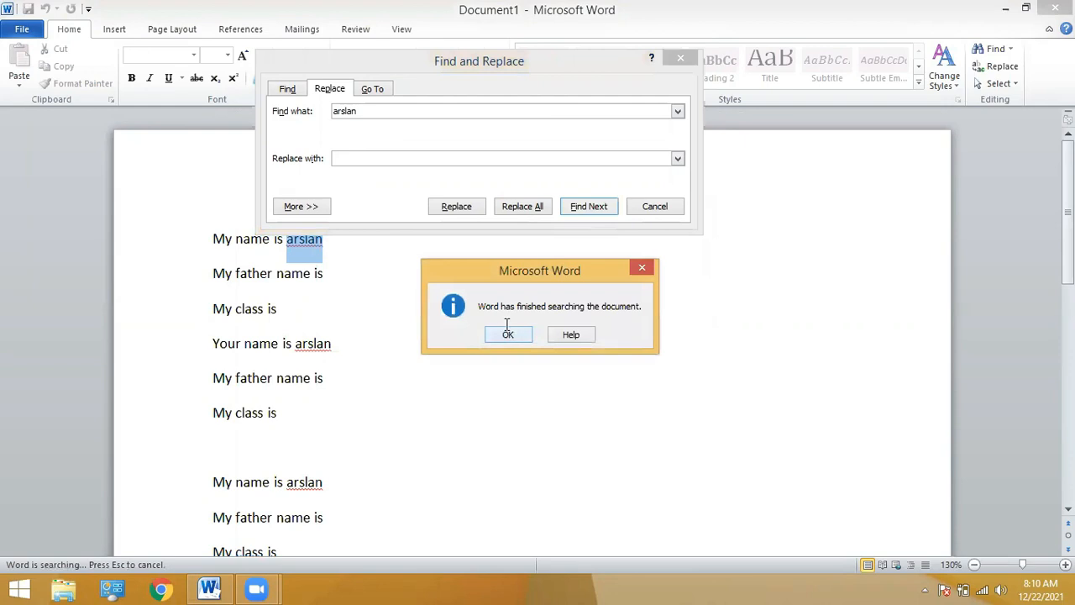
pyautogui.click(508, 335)
pyautogui.click(578, 208)
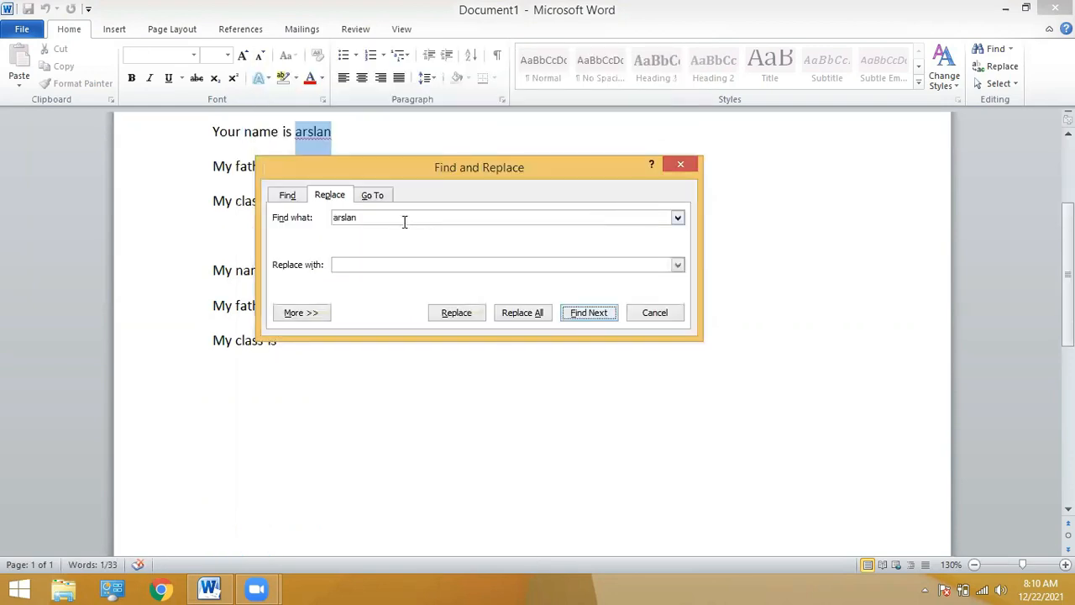
# Replace all three occurrences of the name with a new full name and close the dialog.
pyautogui.click(389, 260)
pyautogui.click(371, 267)
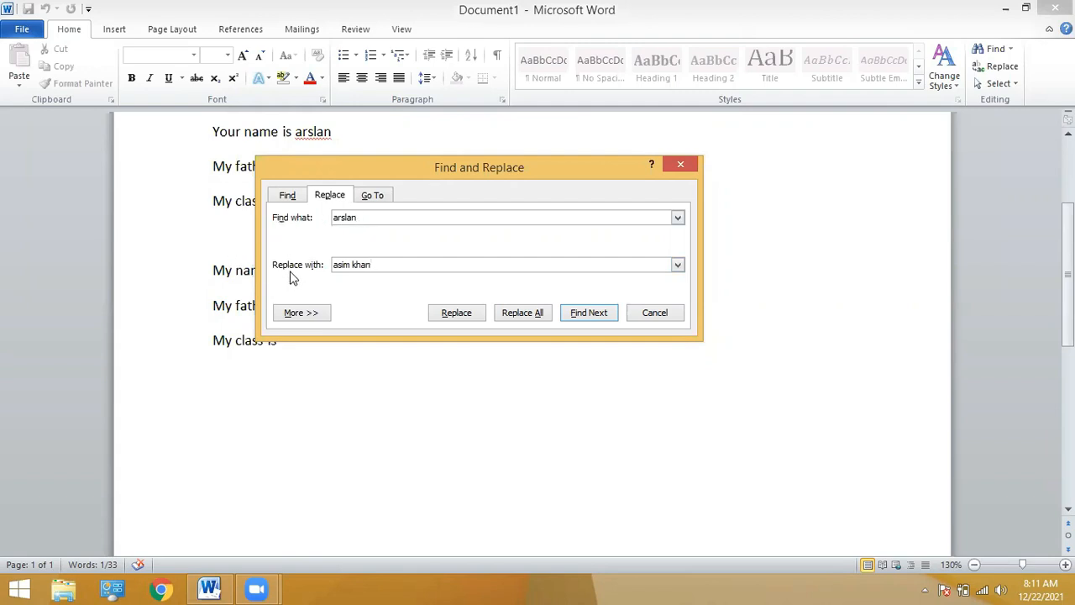
pyautogui.click(535, 320)
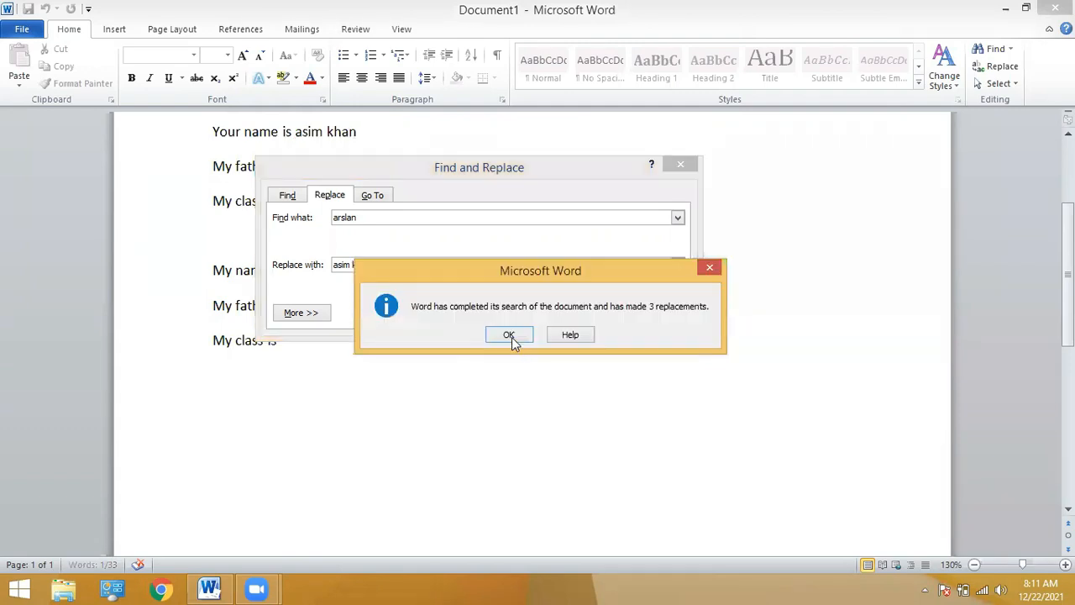
pyautogui.click(509, 336)
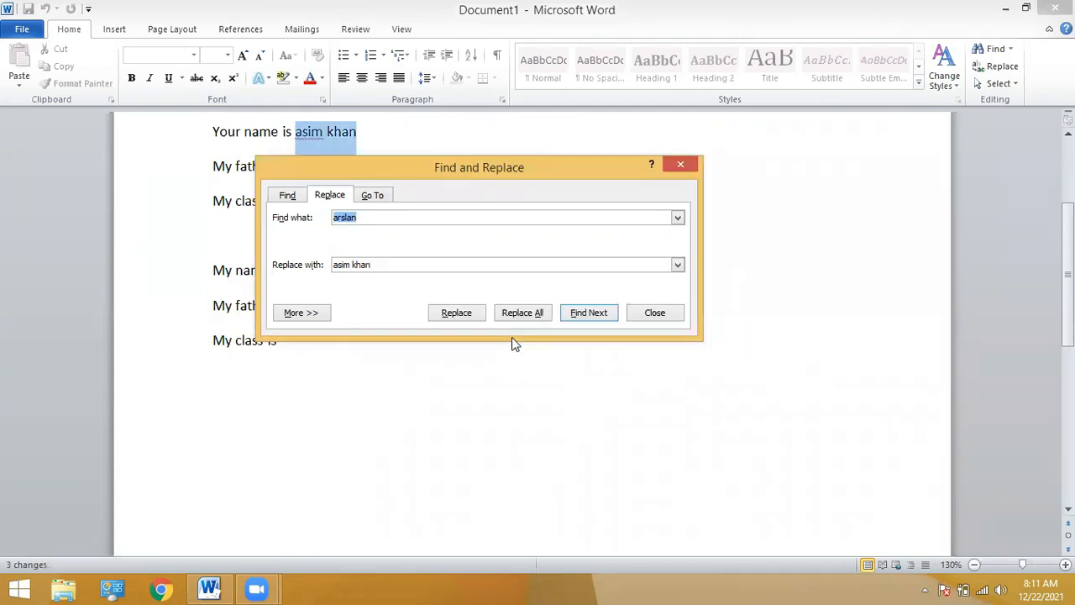
pyautogui.click(640, 313)
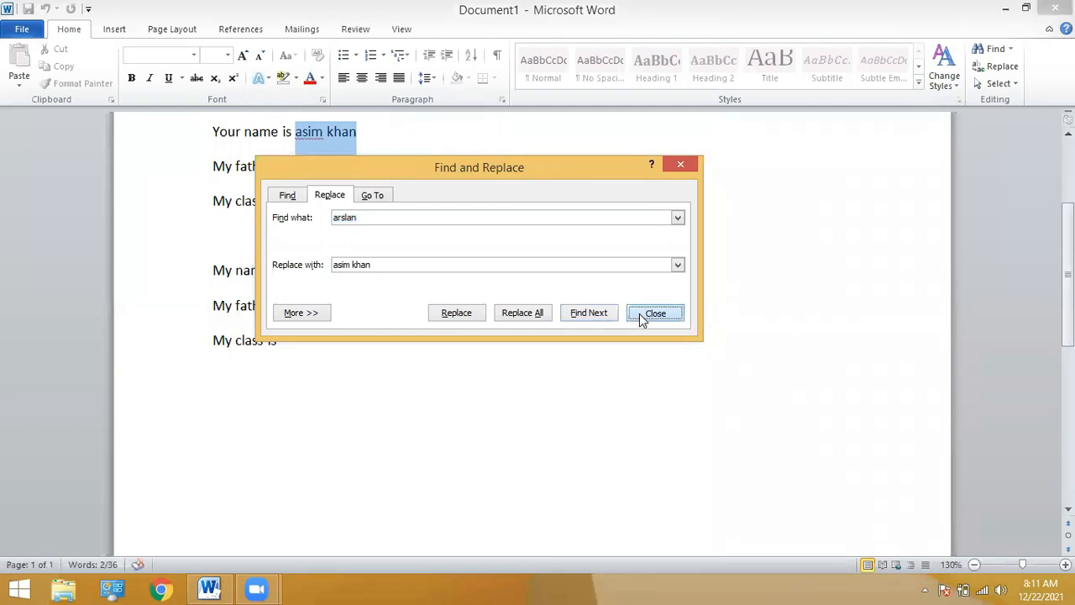
# Deselect the text and scroll back up to the first line's name.
pyautogui.click(291, 272)
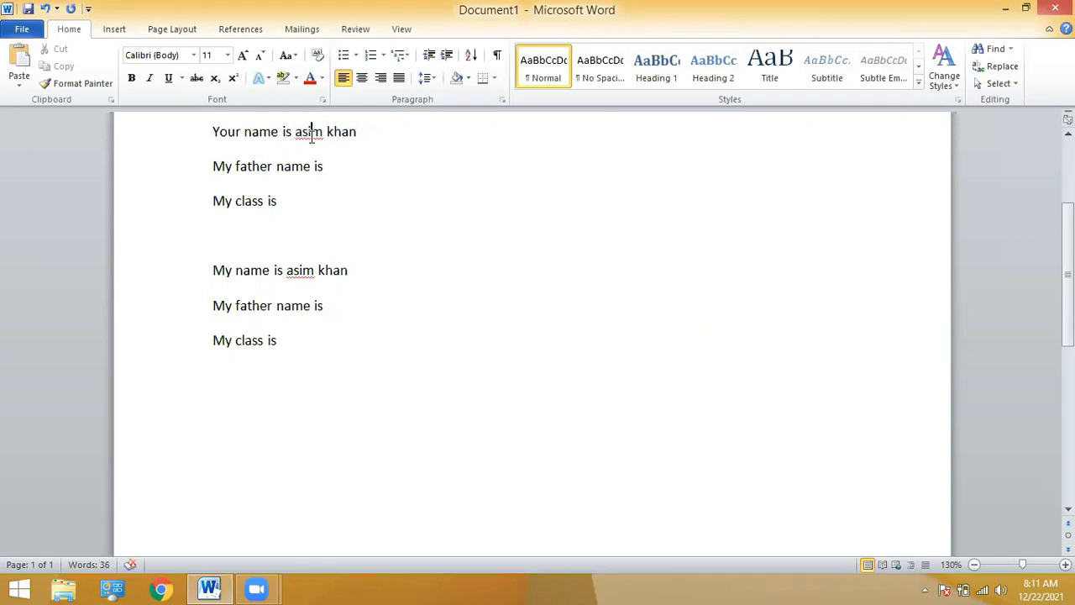
pyautogui.scroll(5, 320, 252)
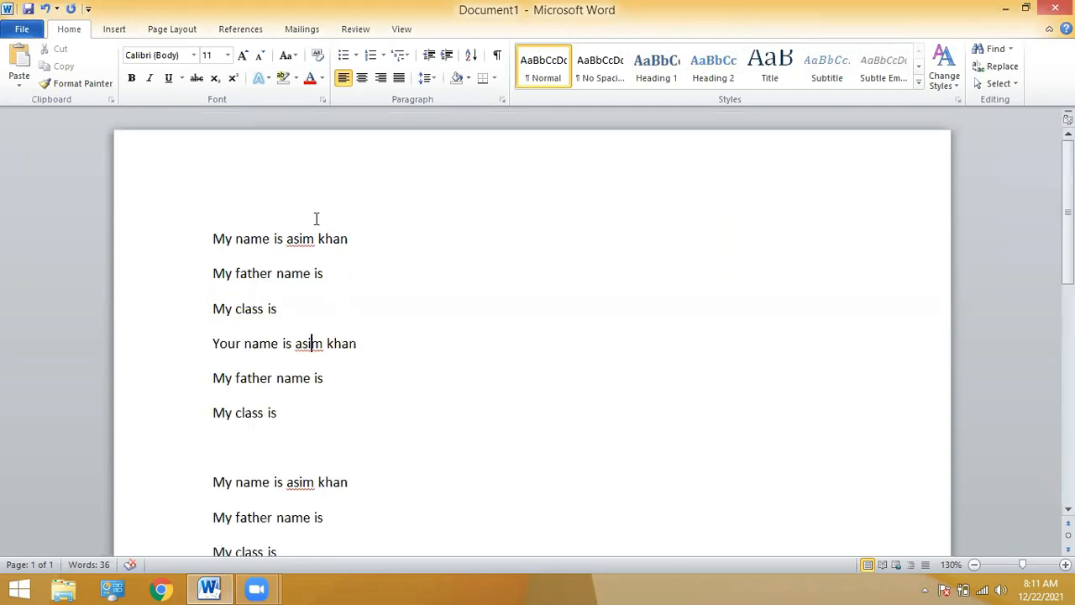
pyautogui.click(319, 238)
# Undo the Replace All with Ctrl+Z, restoring the original name in all three lines.
pyautogui.click(992, 48)
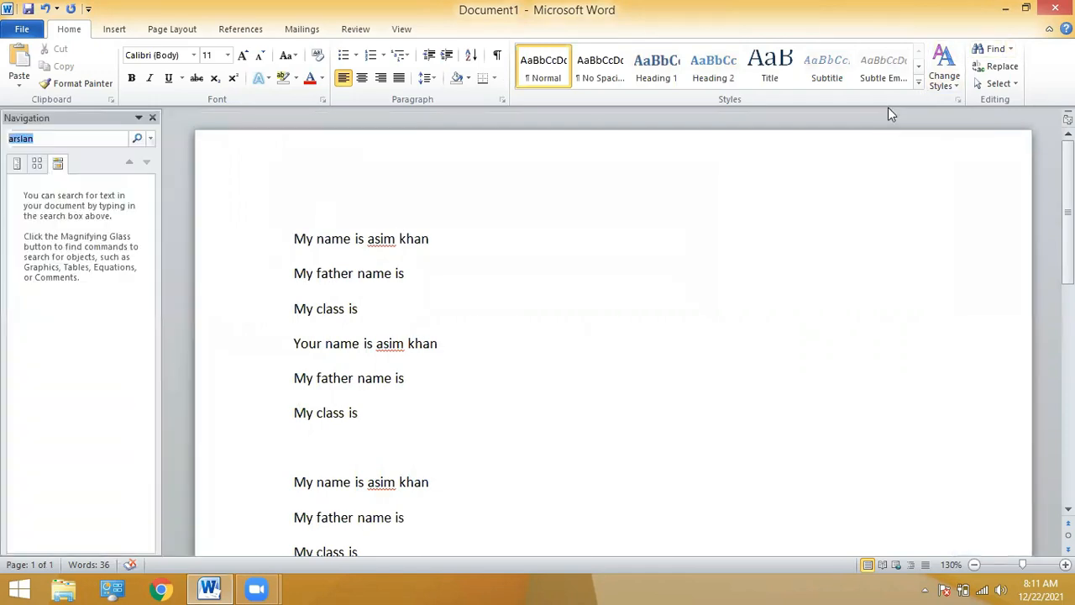
pyautogui.click(153, 119)
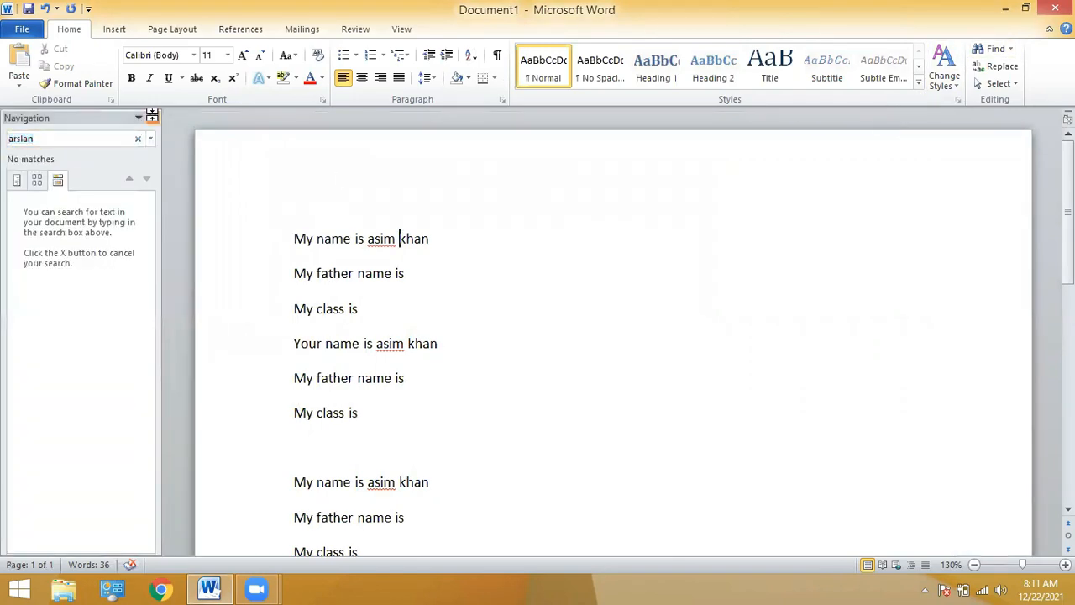
pyautogui.click(991, 66)
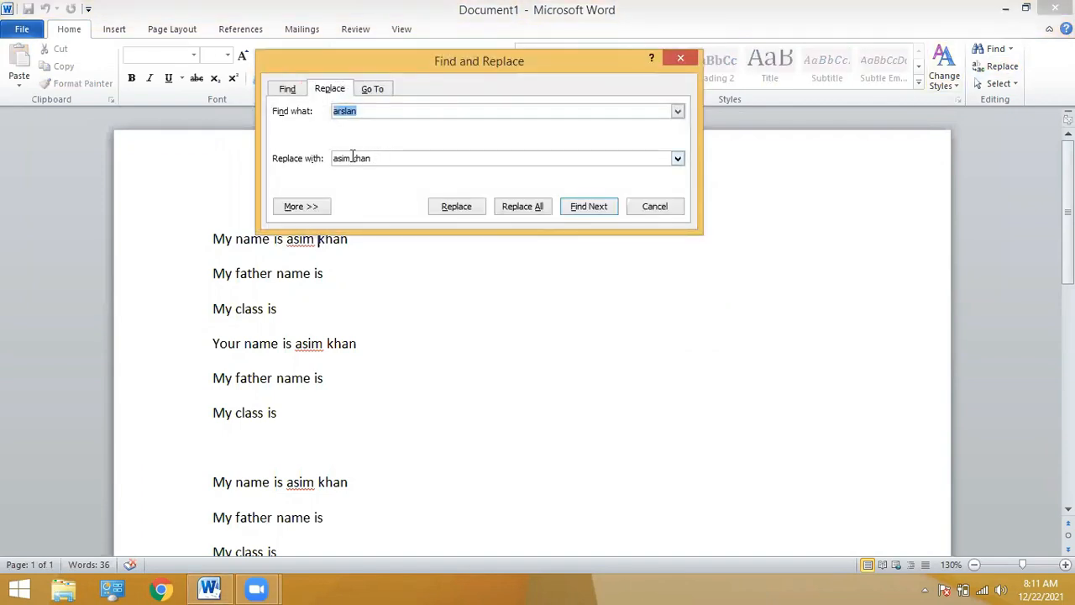
pyautogui.click(659, 205)
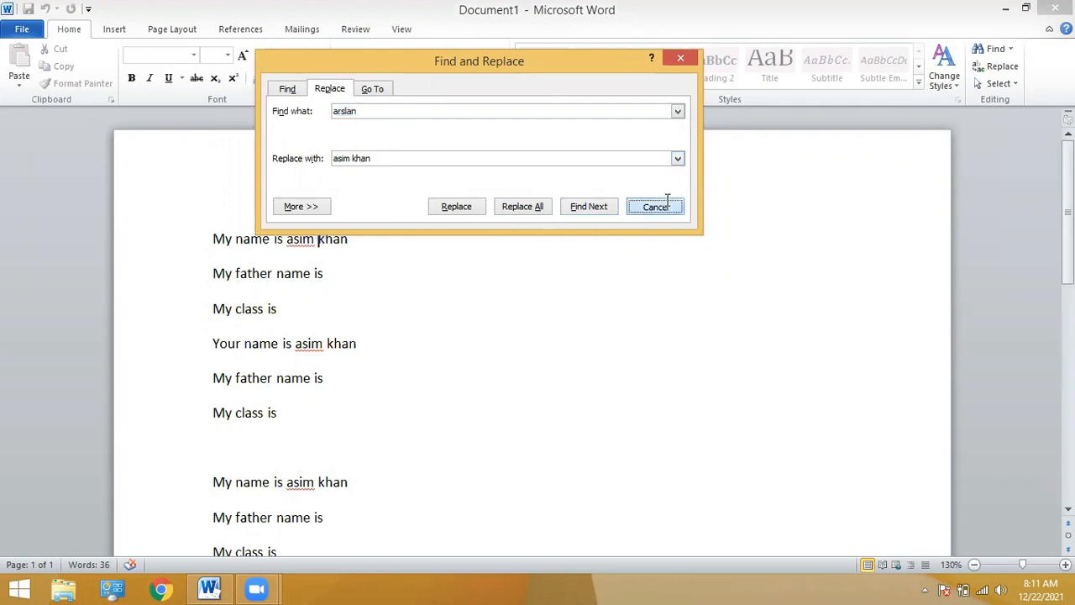
pyautogui.hotkey('ctrl', 'z')
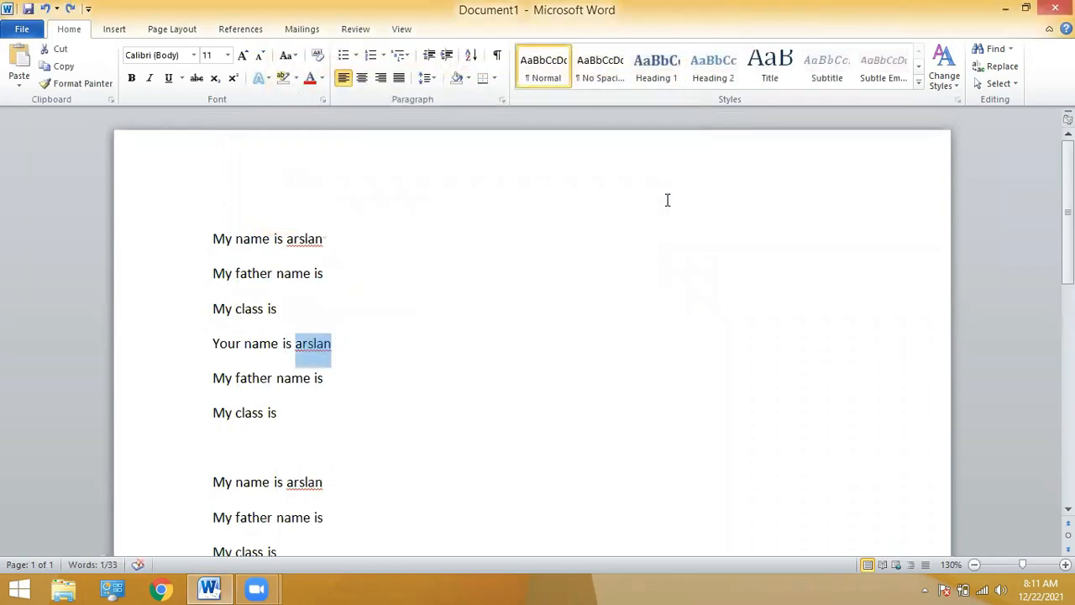
# Reopen Find and Replace and change the replacement text to a different name.
pyautogui.click(996, 67)
pyautogui.moveTo(365, 174); pyautogui.dragTo(360, 135)
pyautogui.click(210, 245)
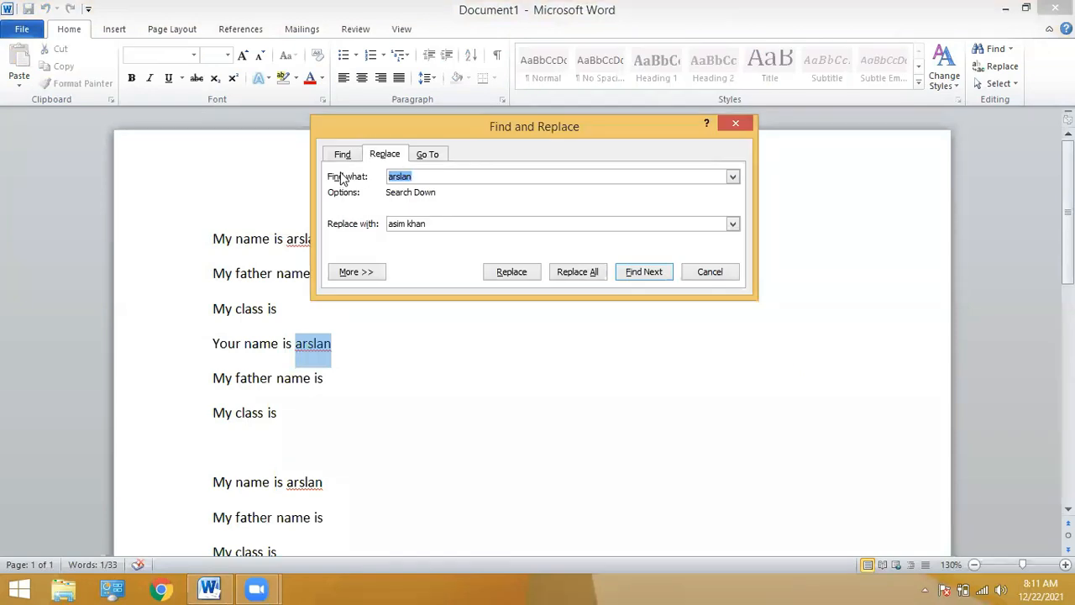
pyautogui.moveTo(431, 222); pyautogui.dragTo(347, 225)
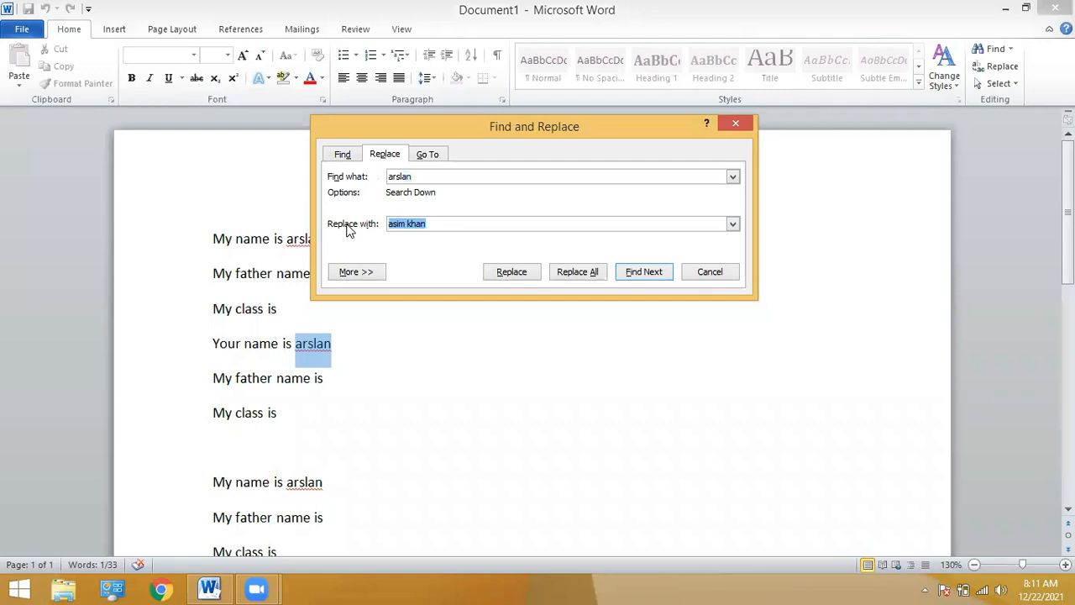
pyautogui.write('adnan')
pyautogui.moveTo(460, 137); pyautogui.dragTo(456, 136)
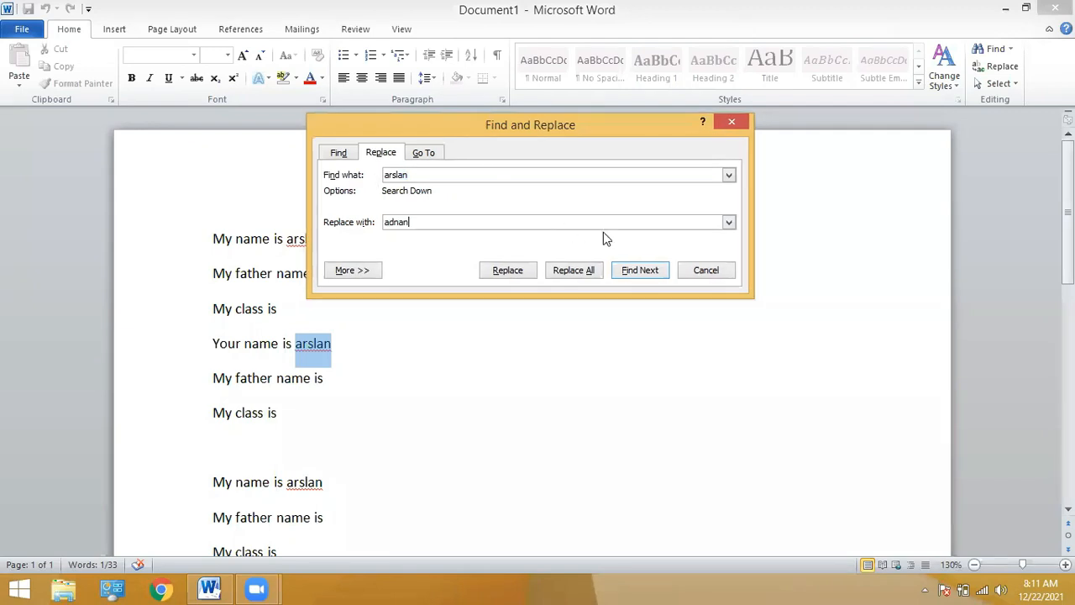
pyautogui.press('Return')
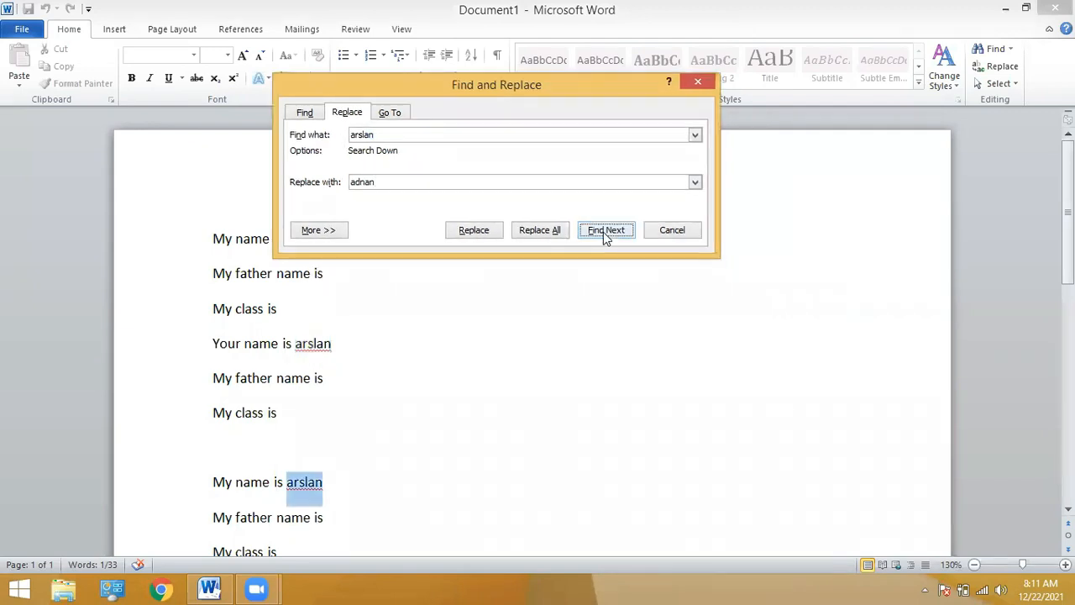
# Replace the name individually in the 'Your name is' line and the lower 'My name is' line.
pyautogui.click(605, 230)
pyautogui.click(479, 332)
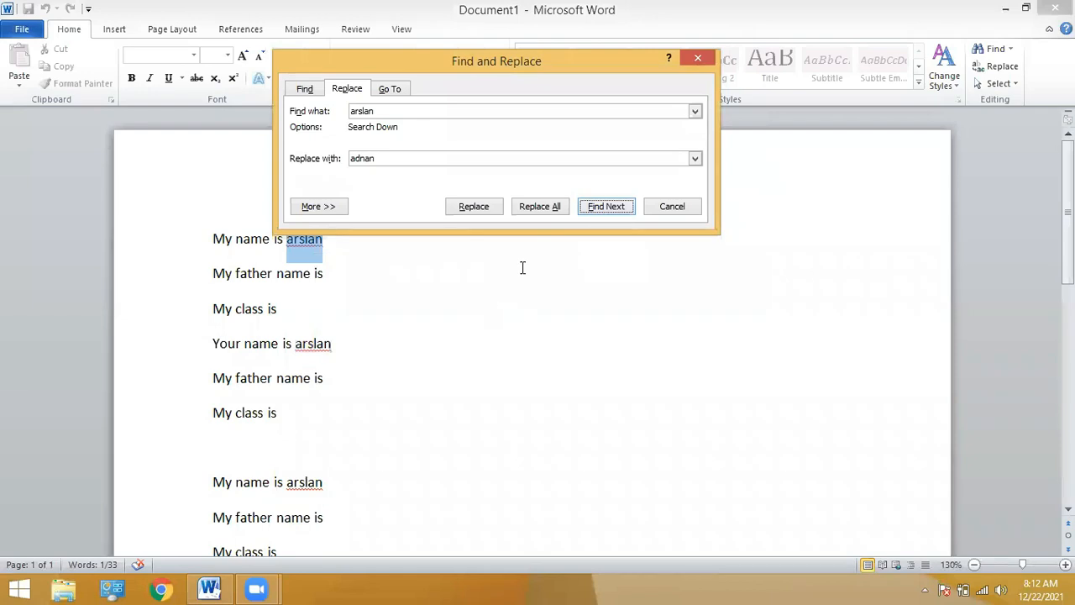
pyautogui.click(604, 207)
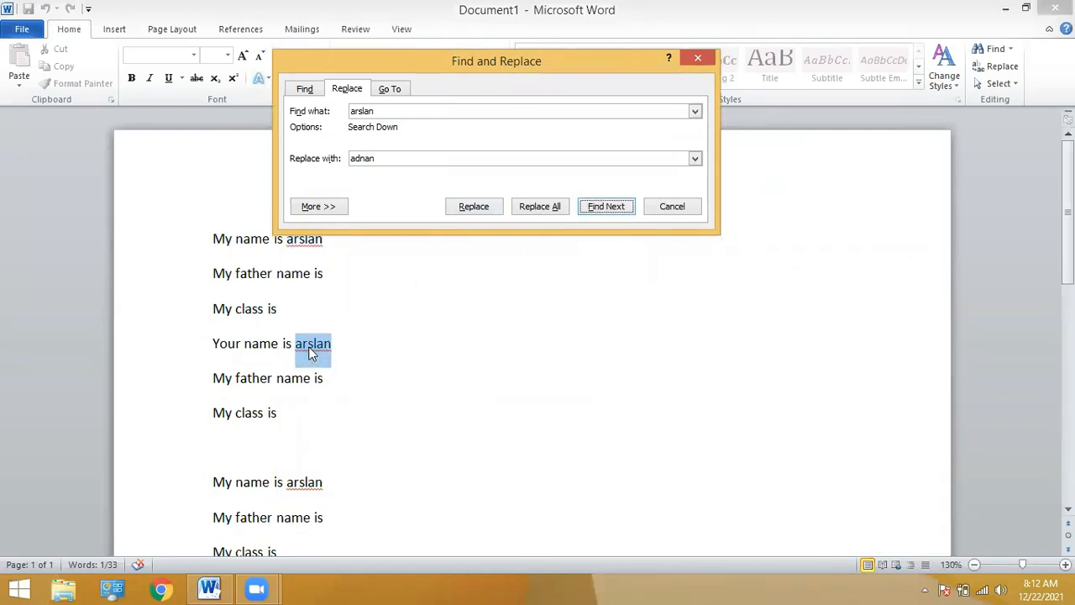
pyautogui.click(479, 208)
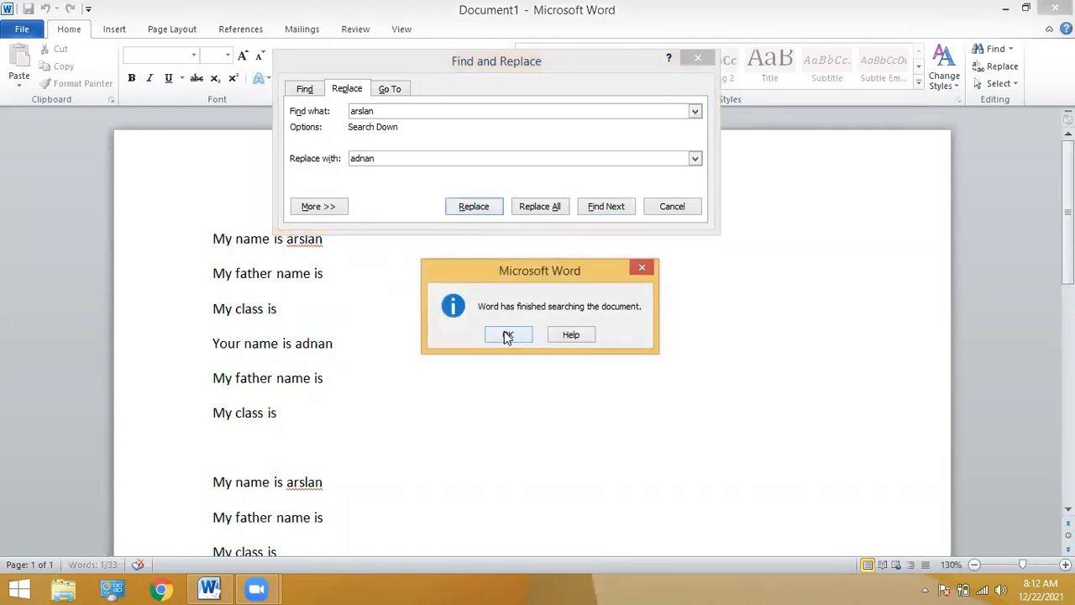
pyautogui.click(508, 336)
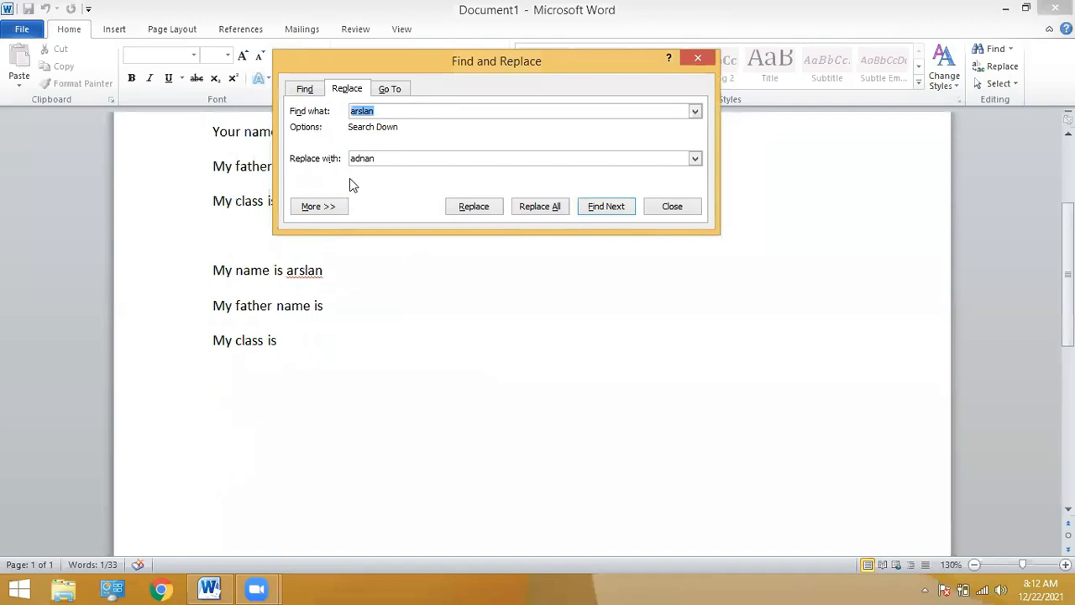
pyautogui.click(599, 207)
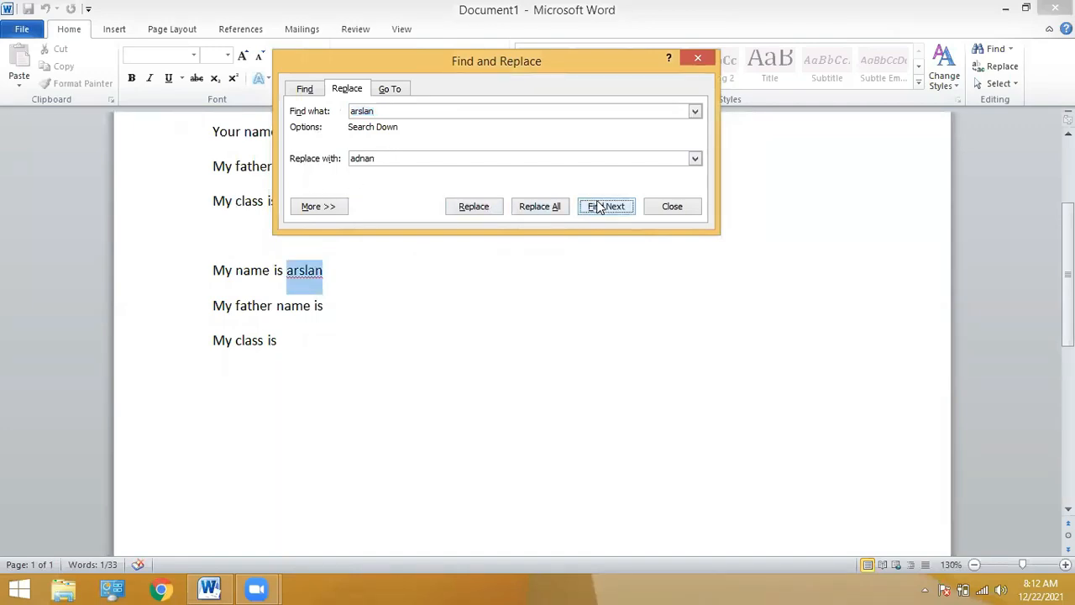
pyautogui.click(488, 209)
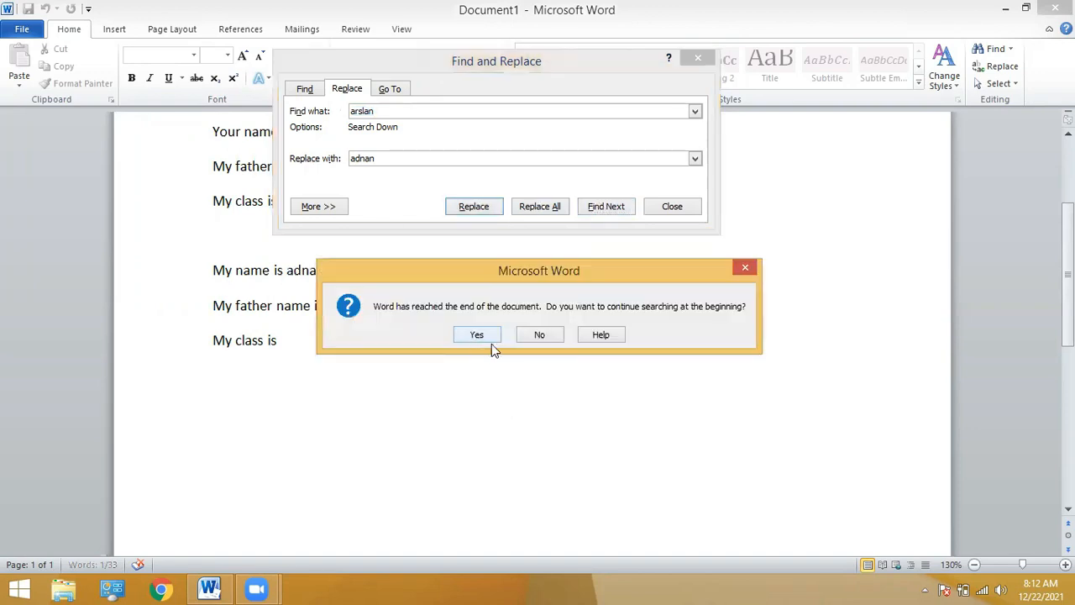
pyautogui.click(481, 336)
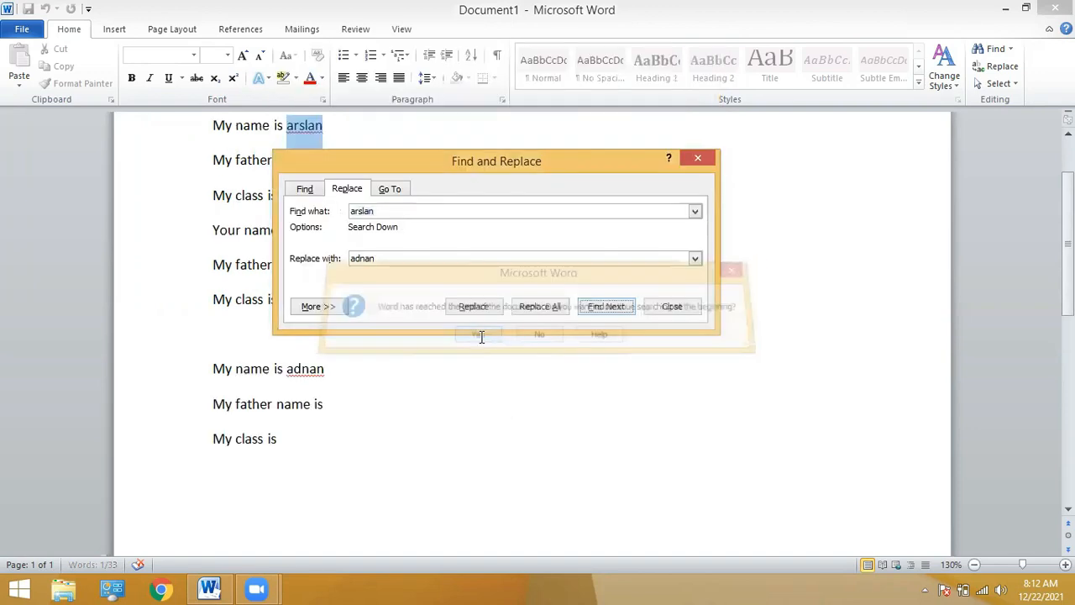
# Close the Find and Replace dialog and click into the replaced name lines.
pyautogui.click(696, 160)
pyautogui.click(302, 229)
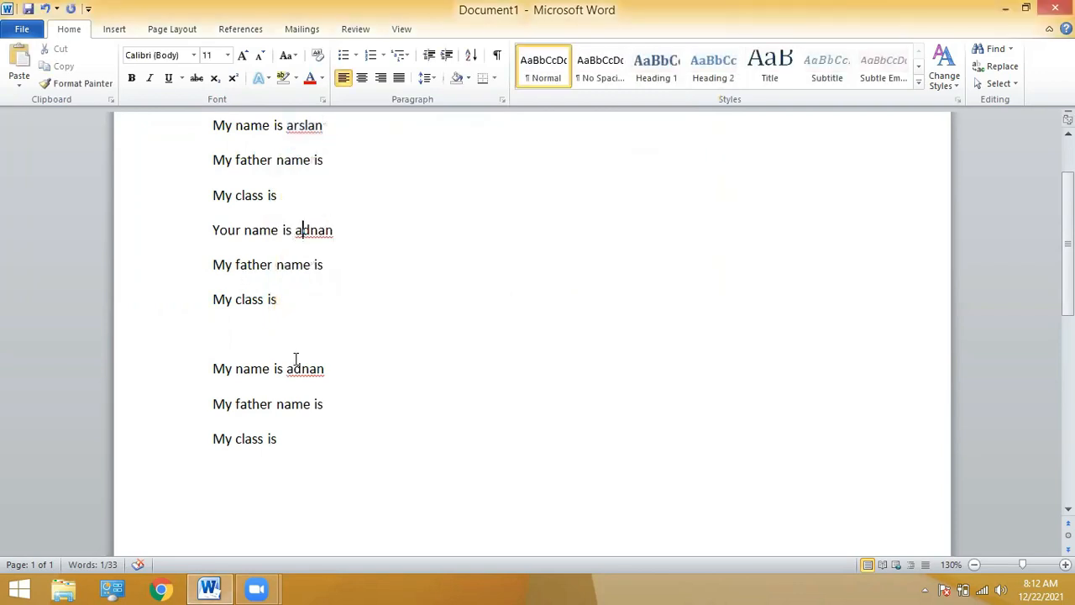
pyautogui.click(294, 368)
# Replace all 8 occurrences of 'my' with 'your' with Replace All, then close the dialog.
pyautogui.scroll(3, 152, 355)
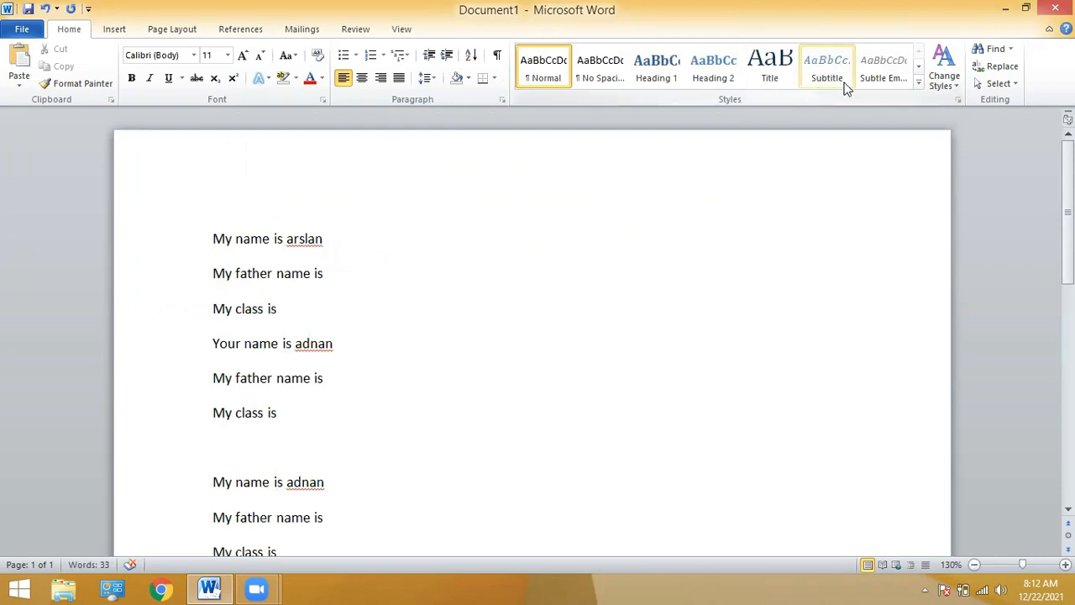
pyautogui.click(998, 68)
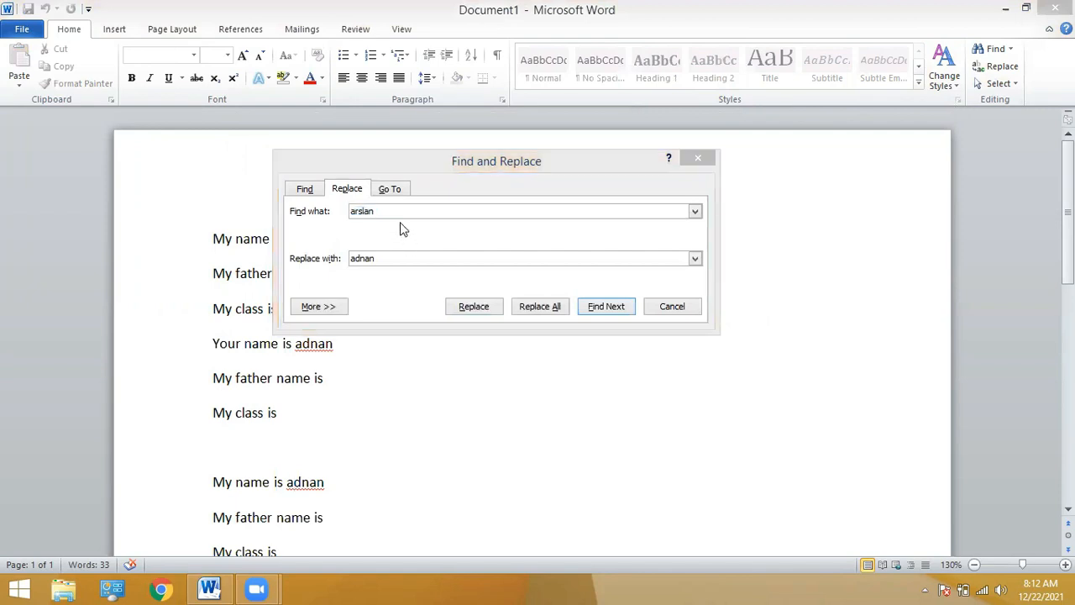
pyautogui.moveTo(391, 211); pyautogui.dragTo(344, 211)
pyautogui.write('my')
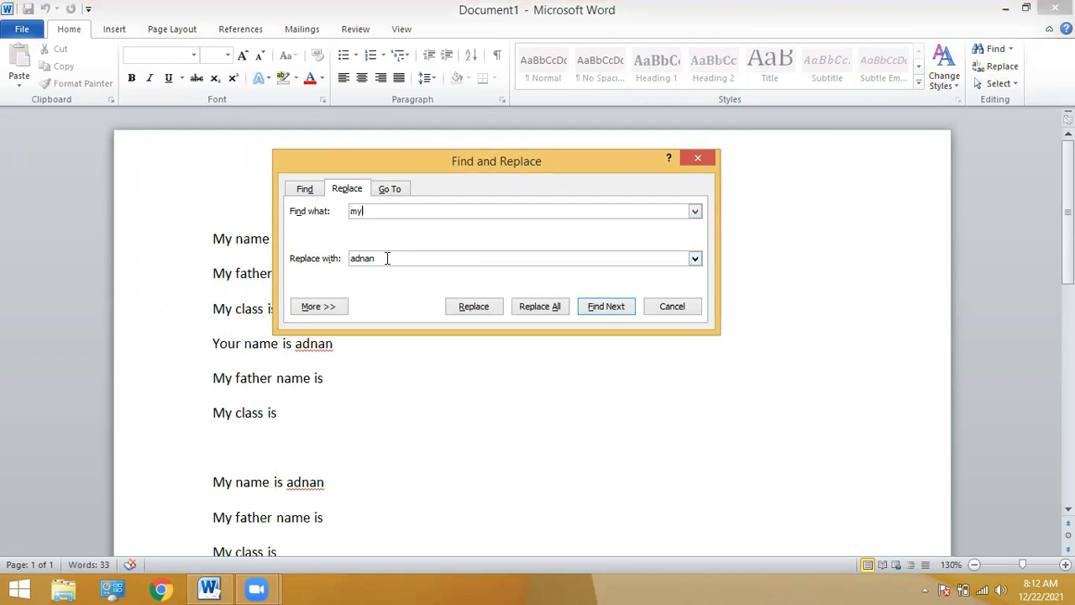
pyautogui.click(289, 262)
pyautogui.write('your')
pyautogui.click(538, 308)
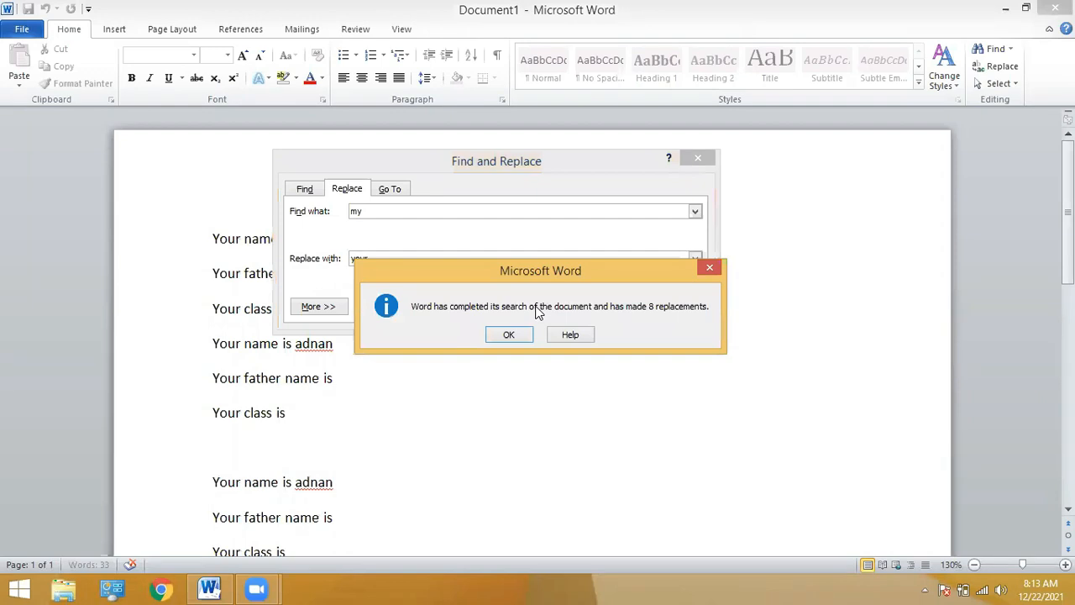
pyautogui.click(511, 335)
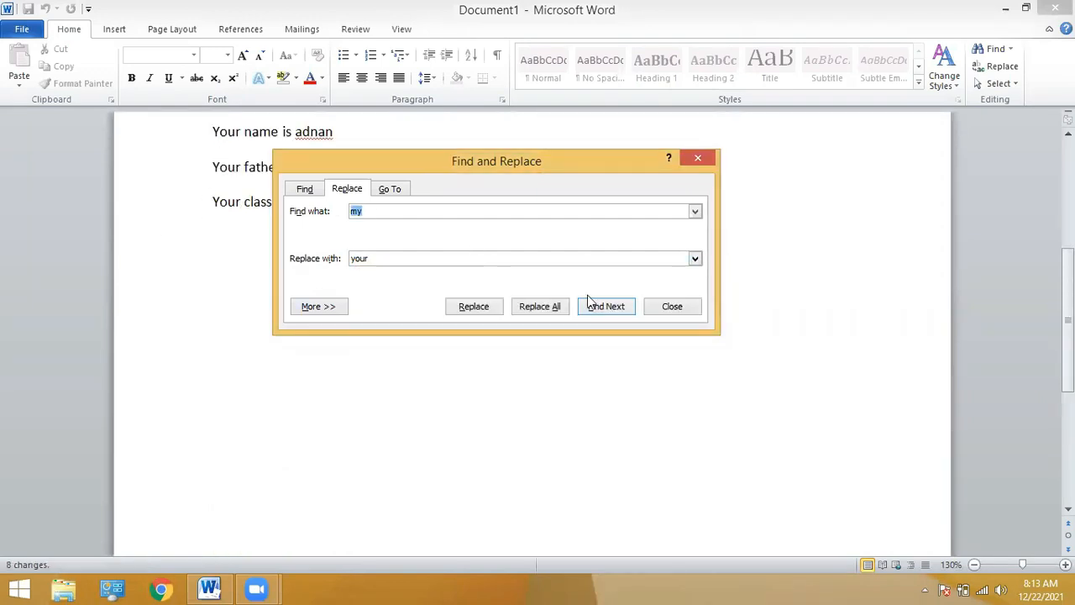
pyautogui.click(670, 307)
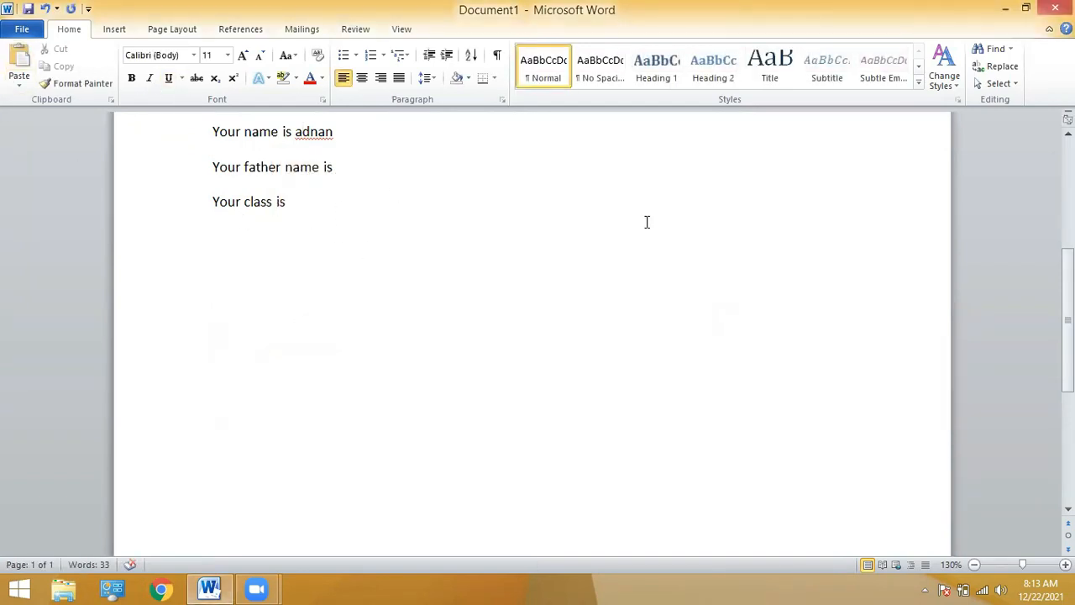
# Switch to the Insert ribbon and adjust the zoom to see the whole page.
pyautogui.scroll(5, 533, 333)
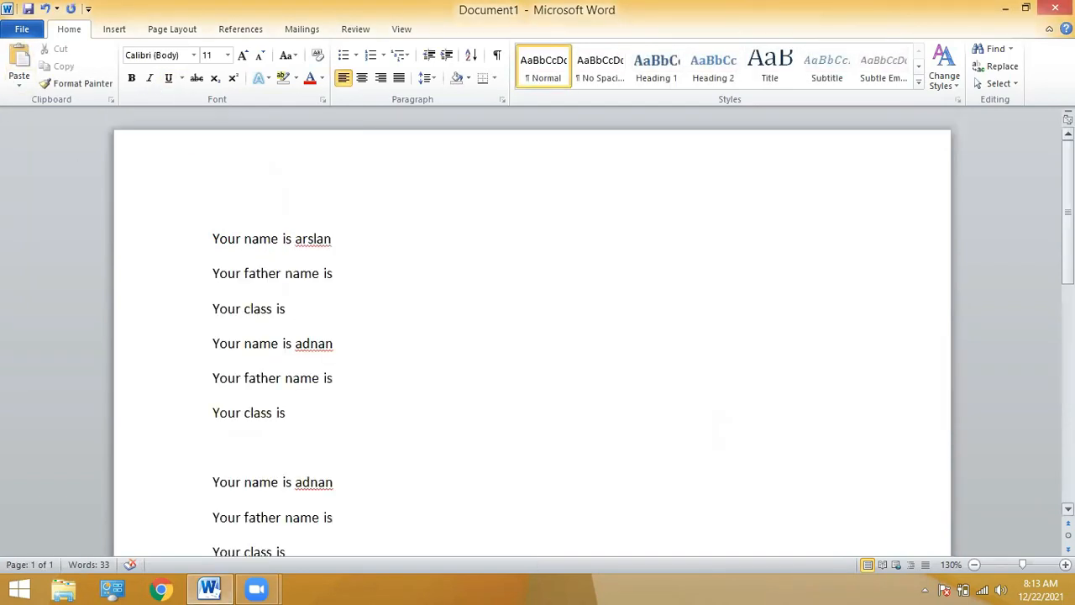
pyautogui.click(114, 30)
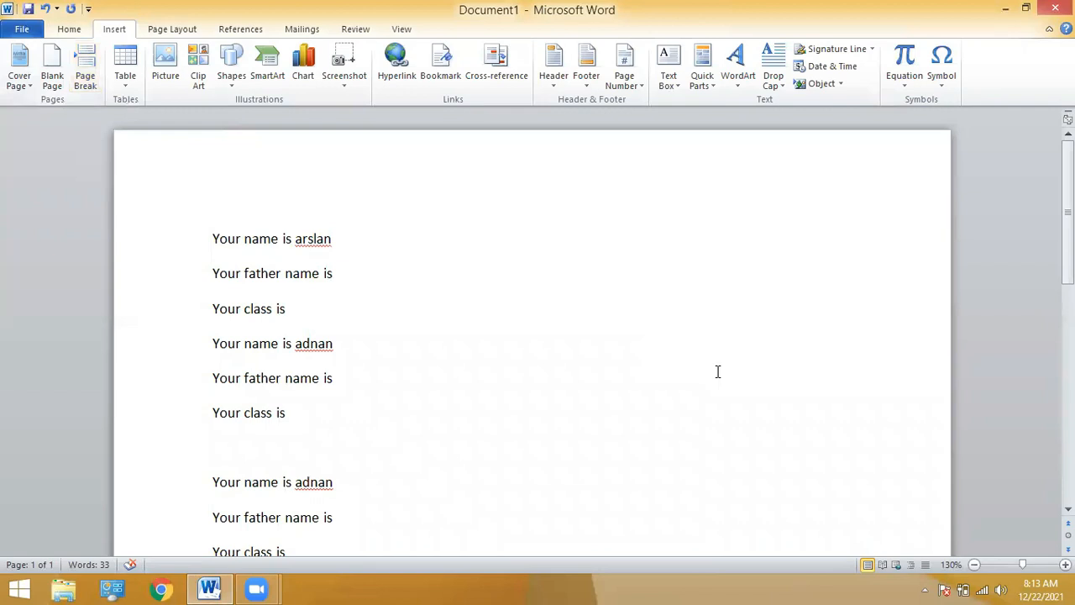
pyautogui.click(976, 566)
pyautogui.click(976, 566)
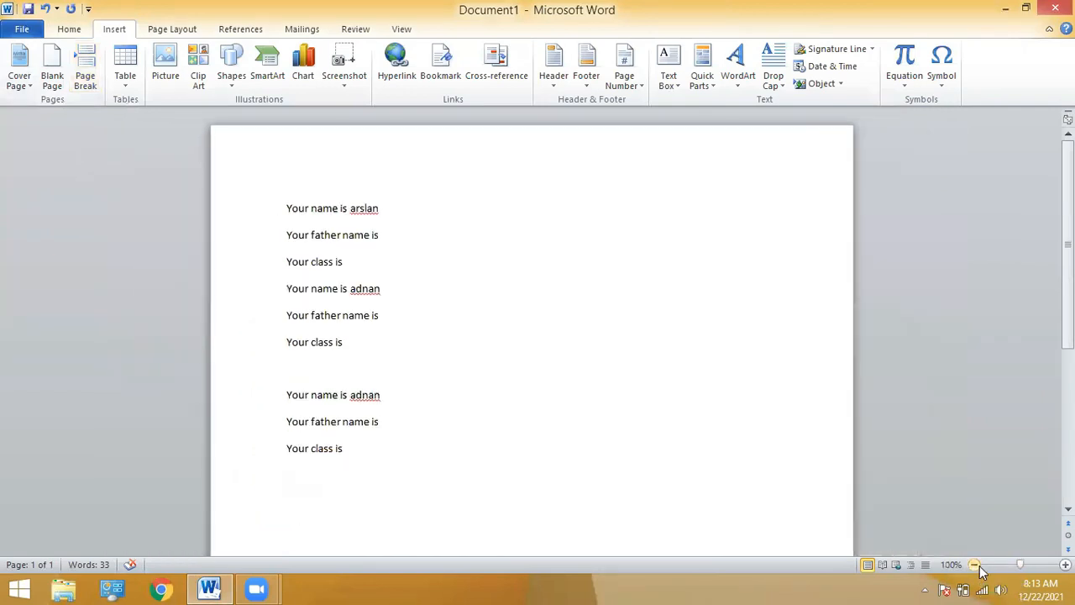
pyautogui.click(976, 566)
pyautogui.click(976, 566)
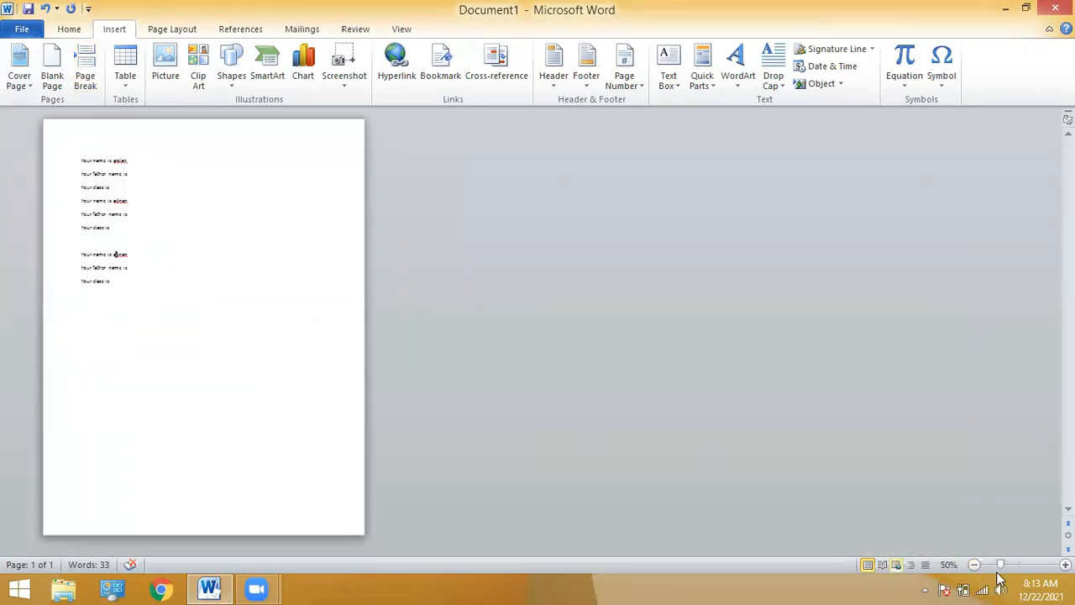
pyautogui.click(1065, 565)
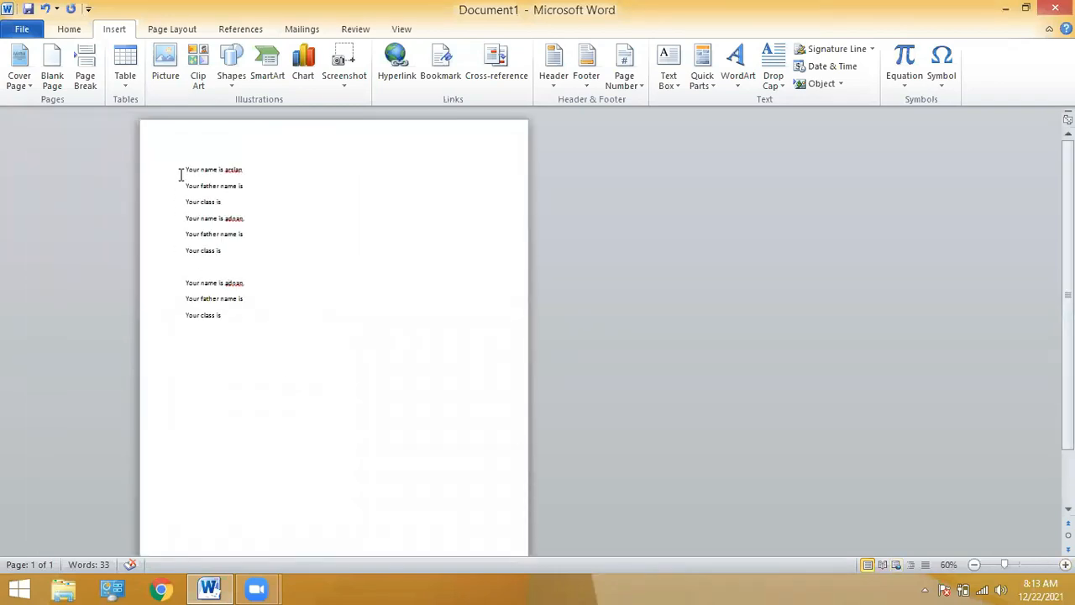
# Add an empty line above 'Your name is arslan' and open the cover page gallery.
pyautogui.press('Return')
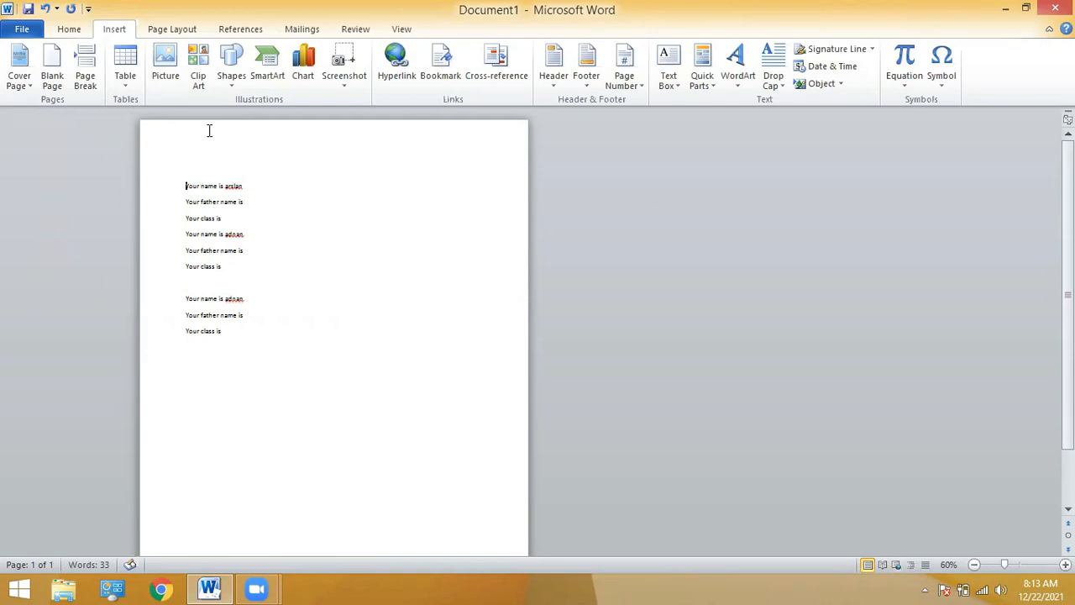
pyautogui.click(215, 166)
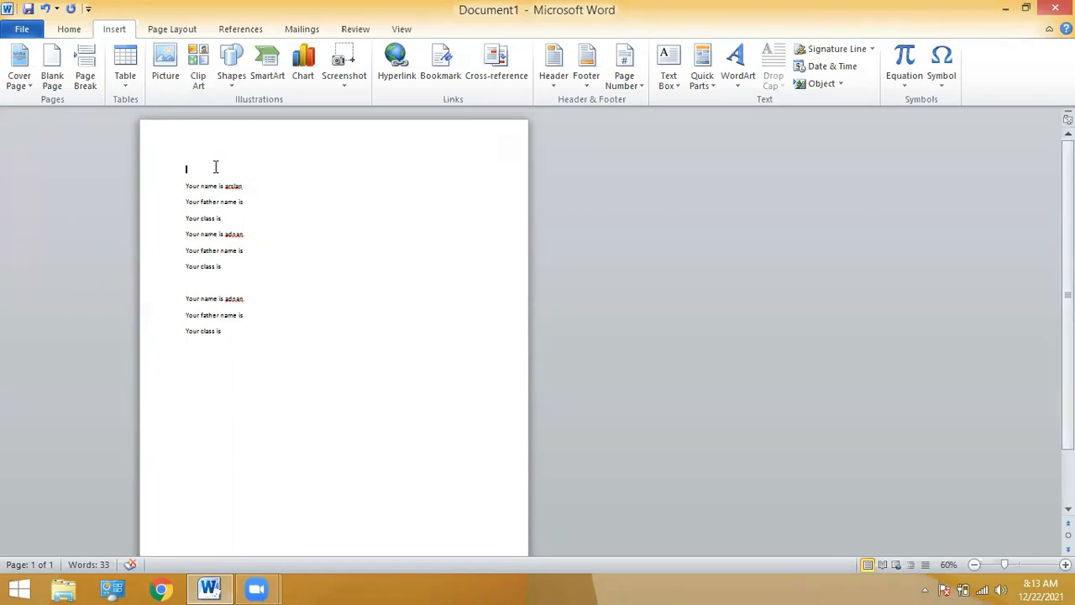
pyautogui.click(24, 88)
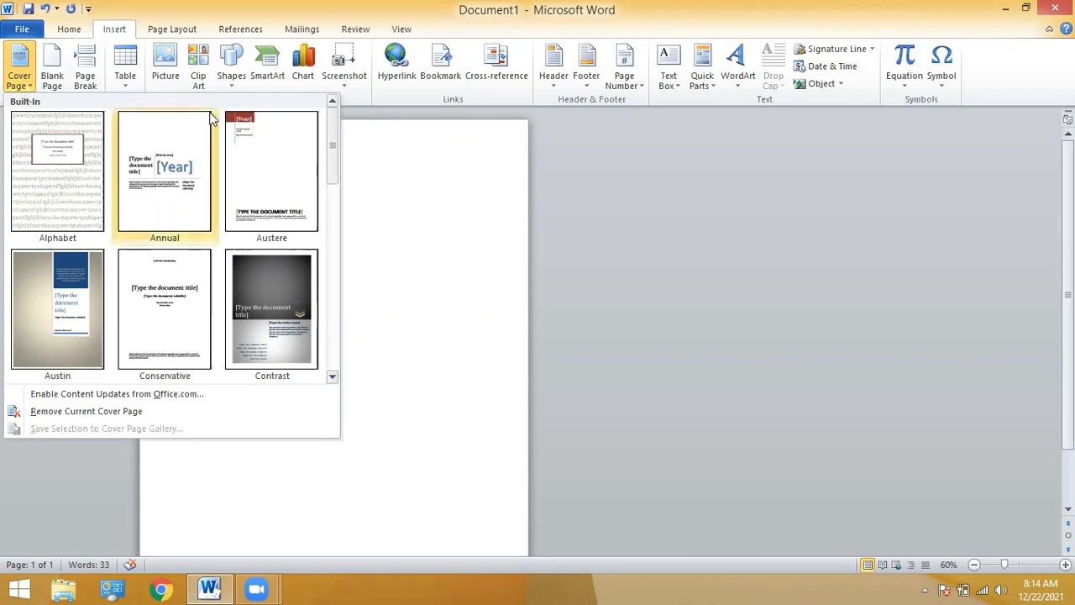
# Scroll through the built-in cover page designs and insert Newsprint.
pyautogui.moveTo(334, 147); pyautogui.dragTo(331, 333)
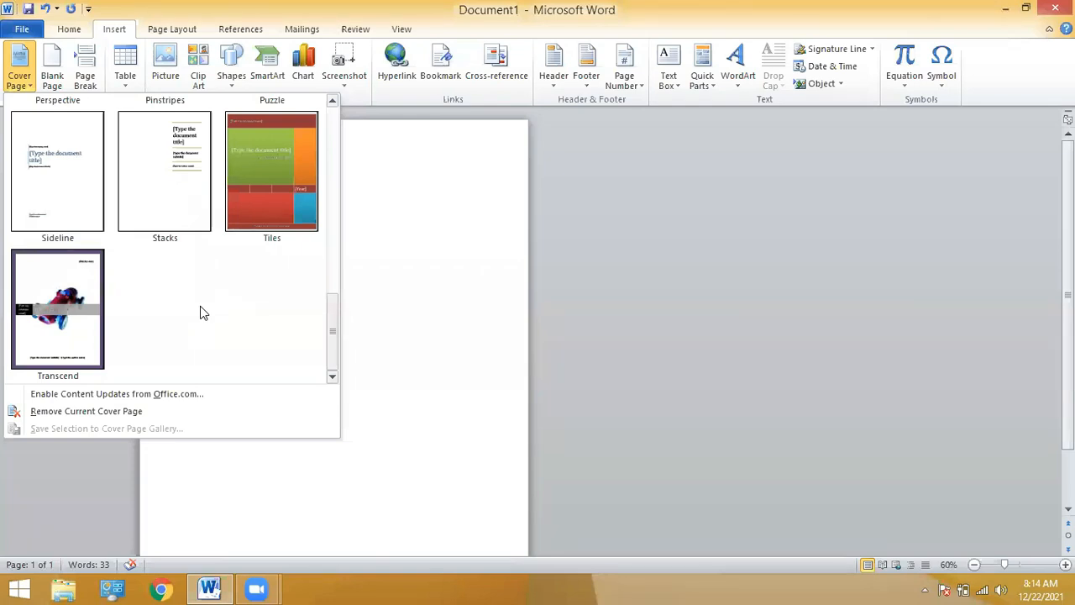
pyautogui.click(331, 189)
pyautogui.click(332, 189)
pyautogui.click(331, 189)
pyautogui.moveTo(331, 183)
pyautogui.mouseDown()
pyautogui.moveTo(330, 118)
pyautogui.moveTo(339, 180)
pyautogui.mouseUp()
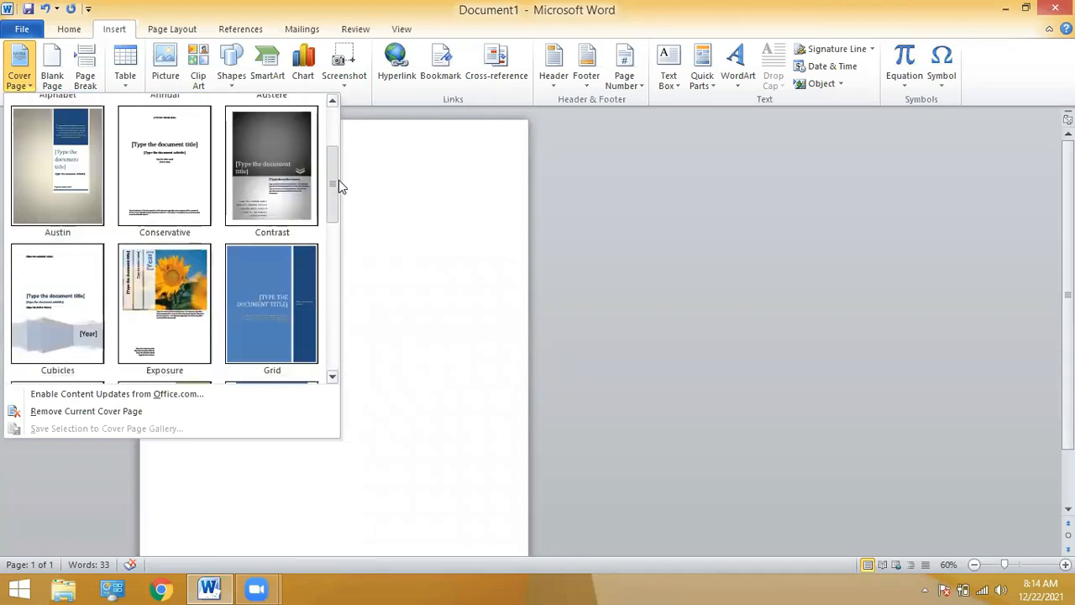
pyautogui.scroll(-1, 338, 184)
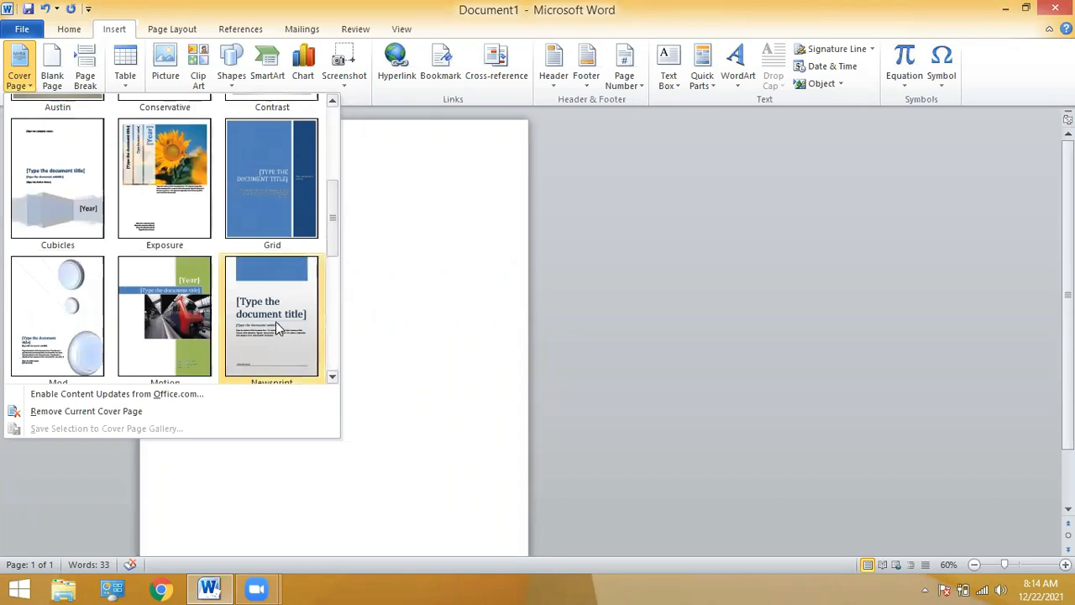
pyautogui.click(275, 321)
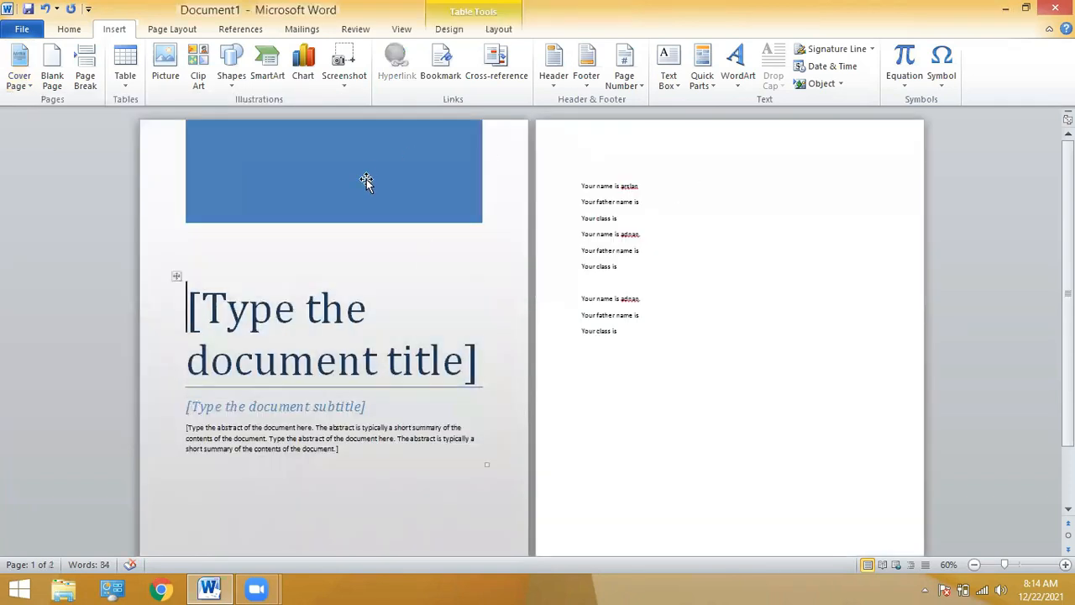
# Enter the cover page title 'Notes'.
pyautogui.click(606, 195)
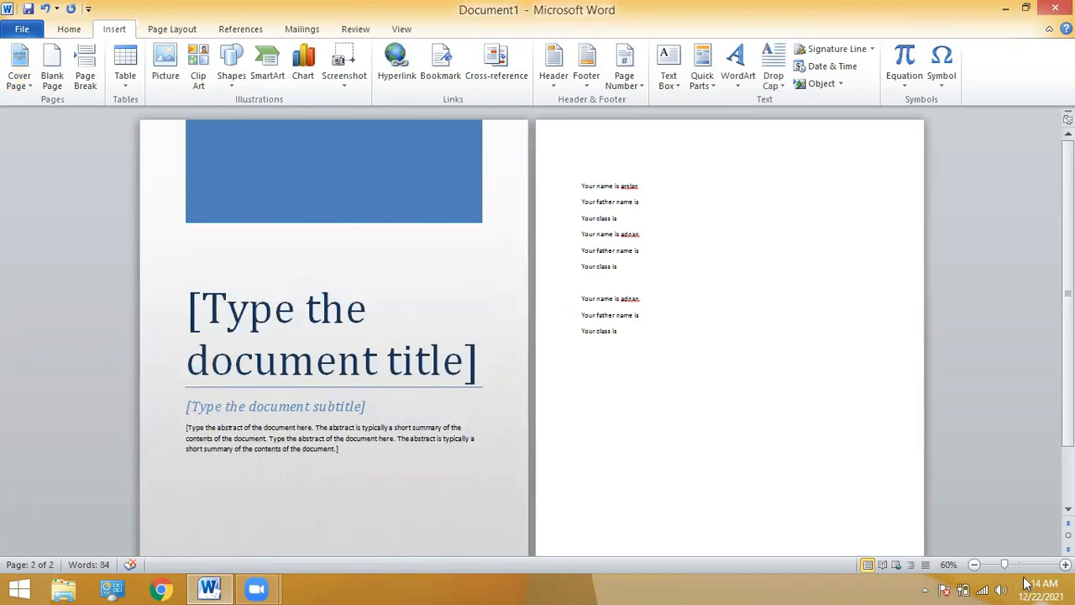
pyautogui.click(975, 565)
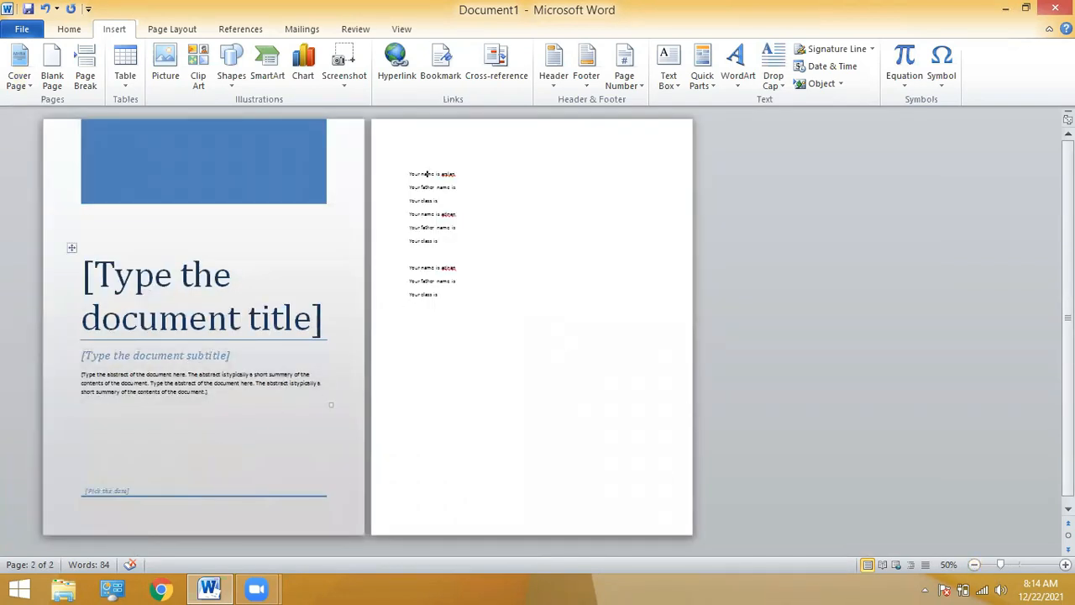
pyautogui.click(1065, 564)
pyautogui.click(1065, 564)
pyautogui.click(1065, 564)
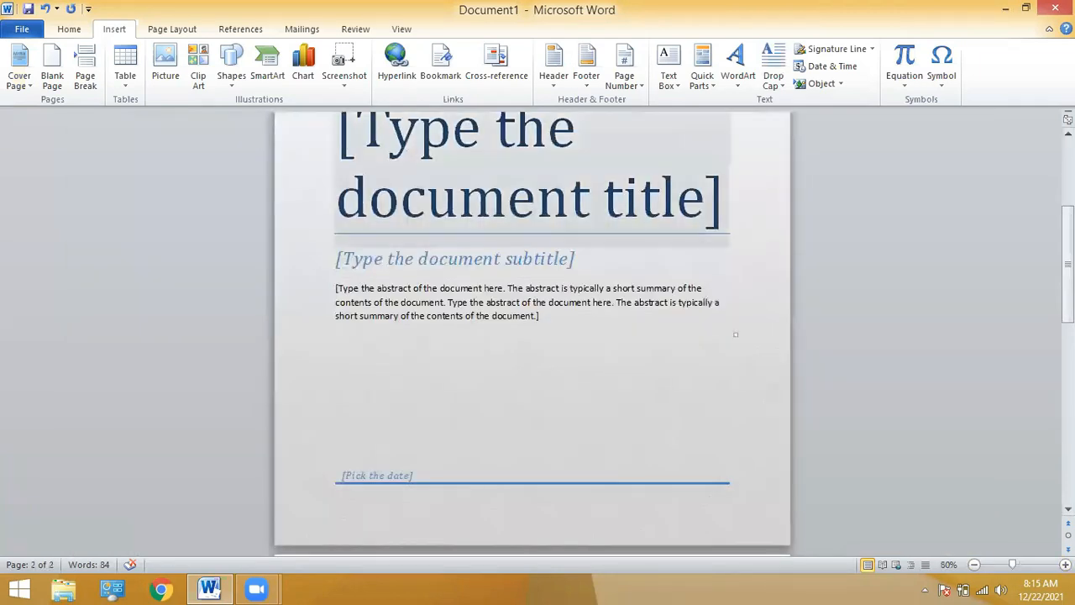
pyautogui.click(1068, 173)
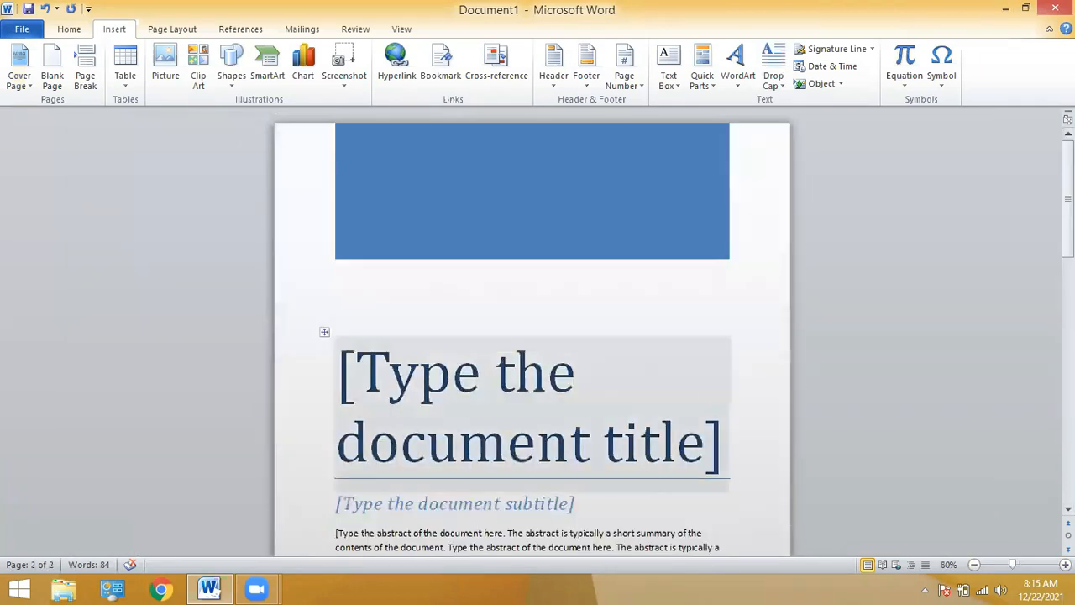
pyautogui.click(625, 447)
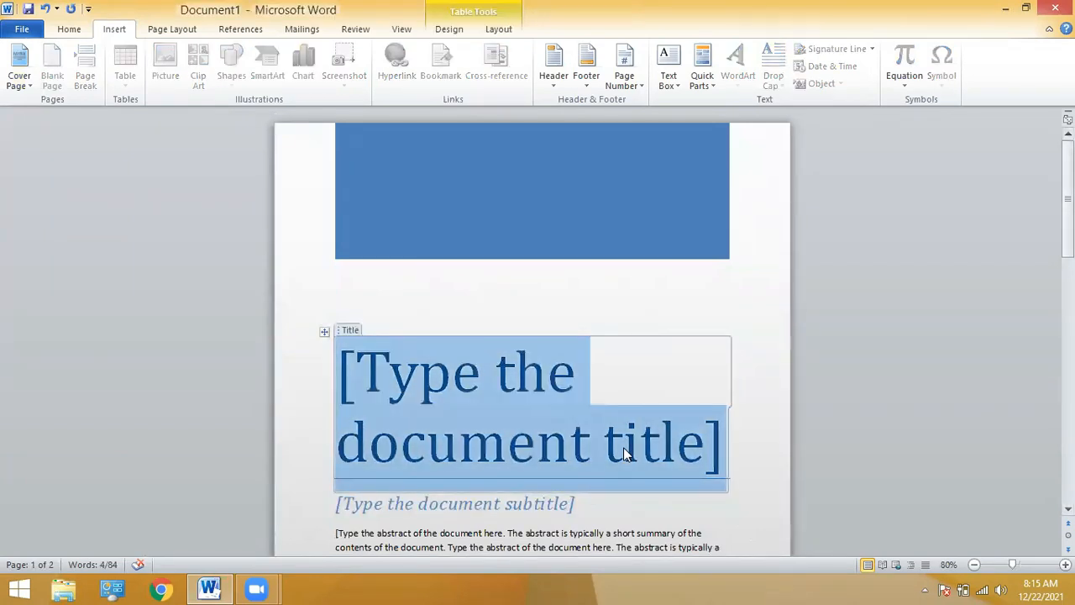
pyautogui.write('n')
pyautogui.press('BackSpace')
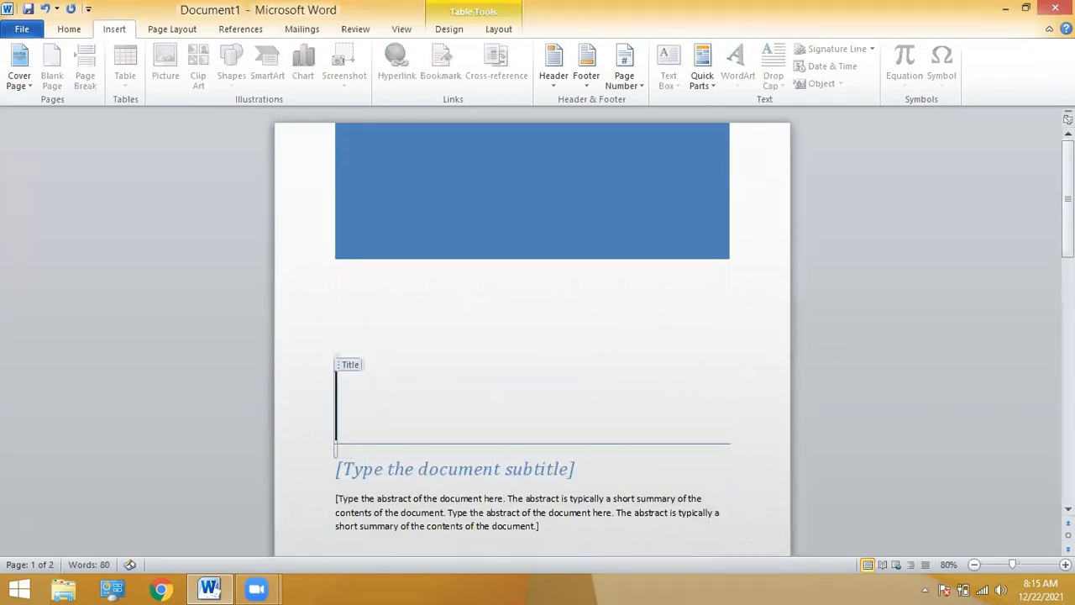
pyautogui.write('Notes')
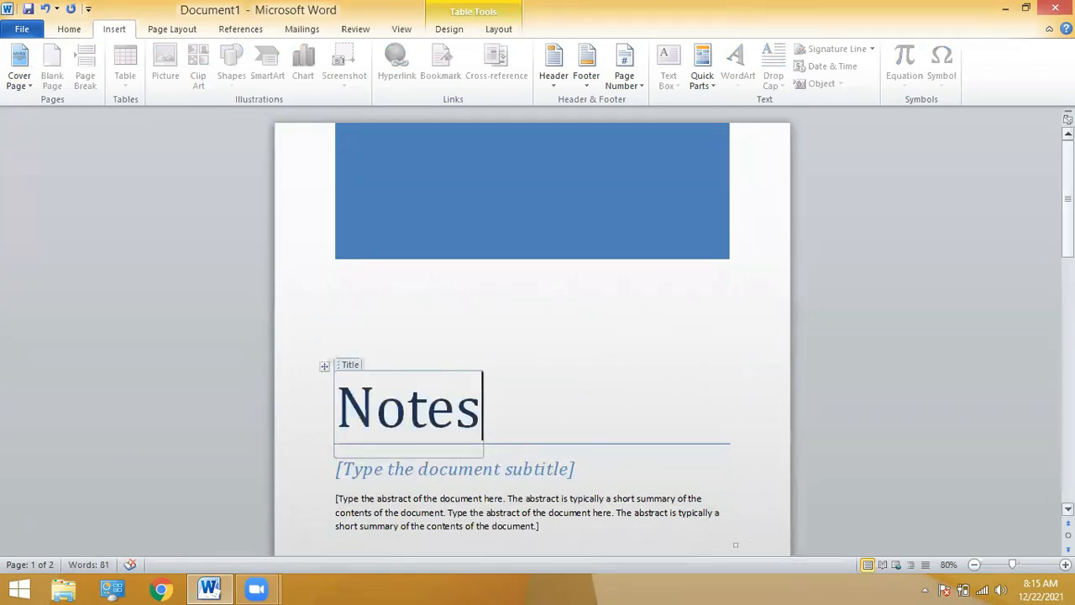
# Enter the subtitle 'computer science', leaving the abstract placeholder unchanged.
pyautogui.scroll(-3, 542, 351)
pyautogui.click(543, 351)
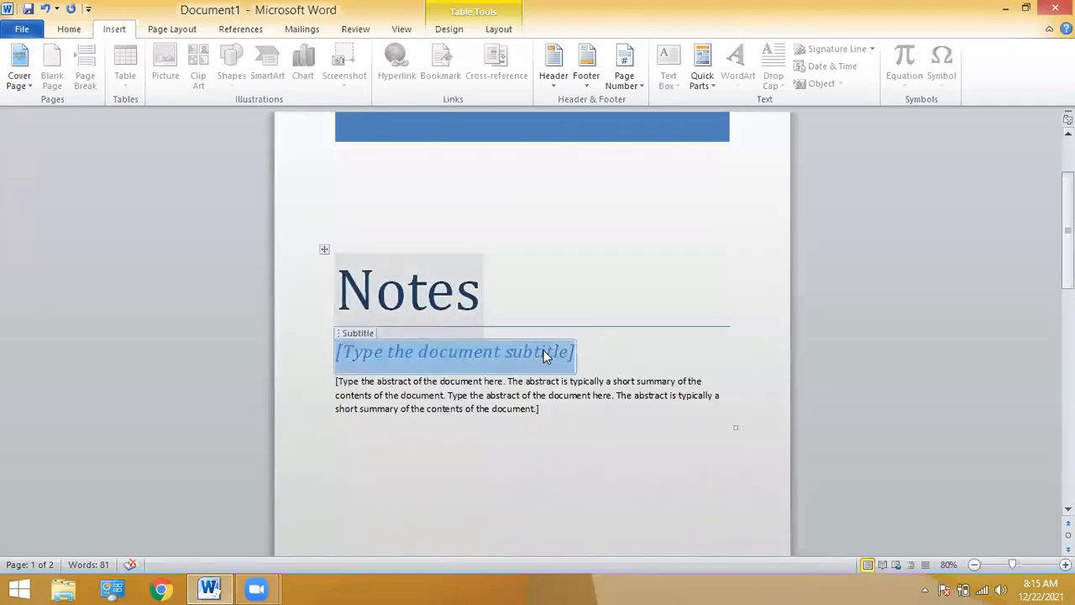
pyautogui.write('compu')
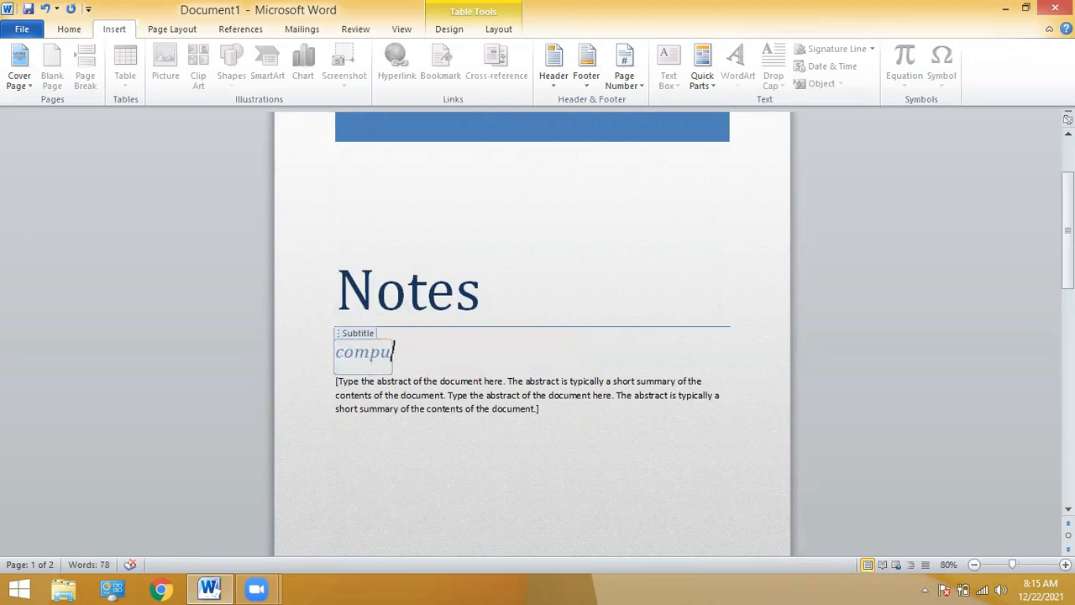
pyautogui.write('ter science')
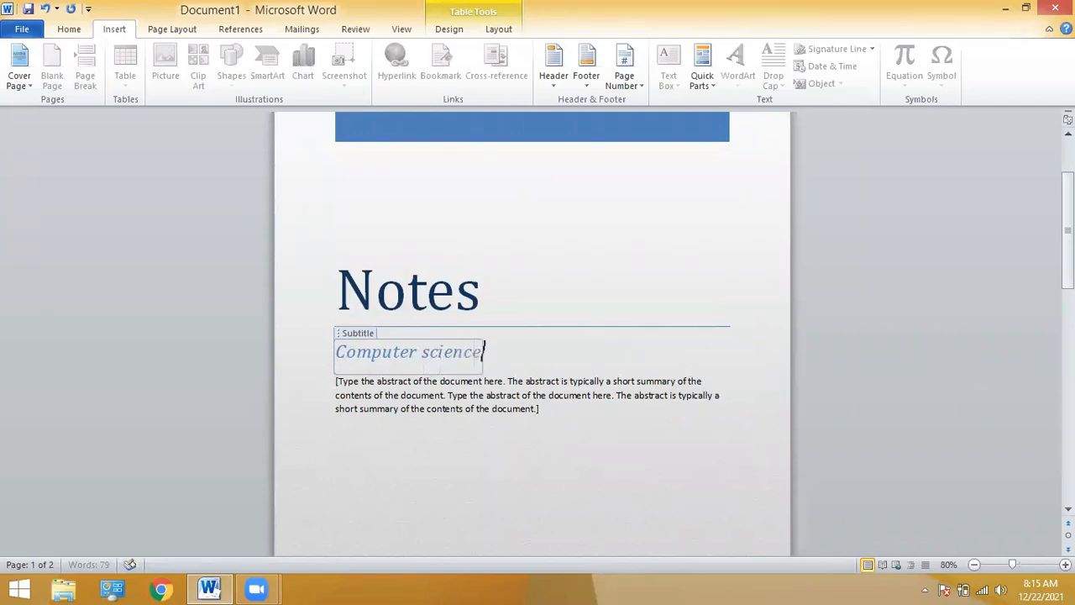
pyautogui.scroll(-3, 524, 270)
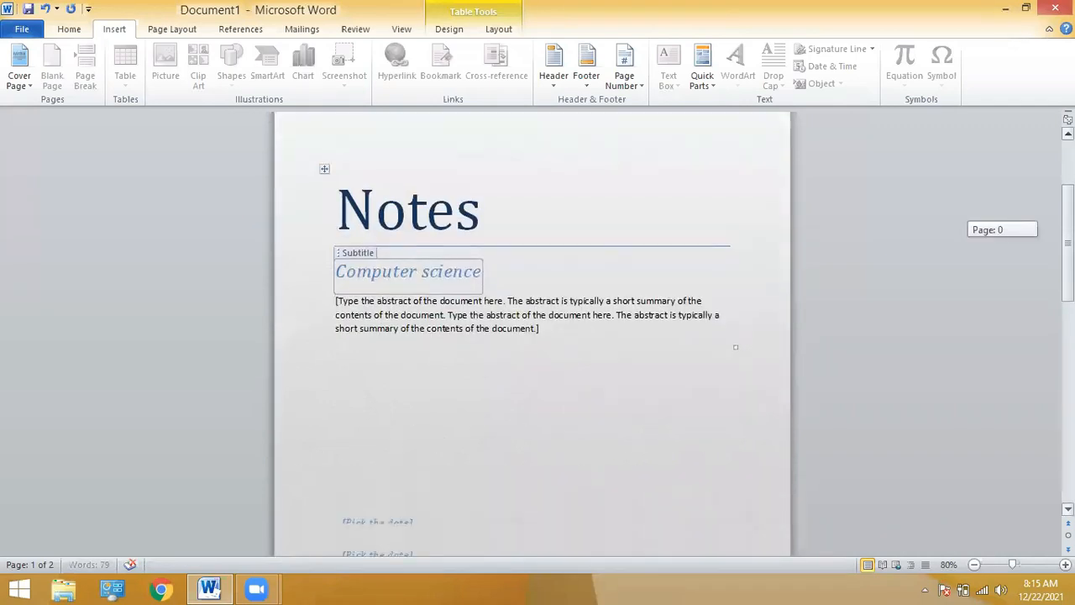
pyautogui.click(525, 270)
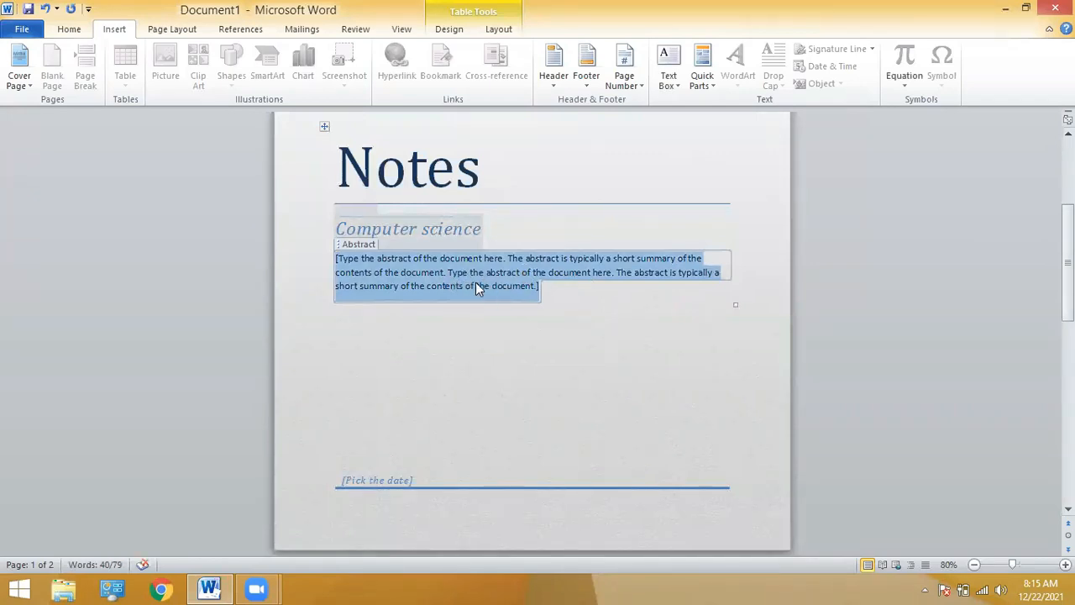
pyautogui.write('asfhjkg')
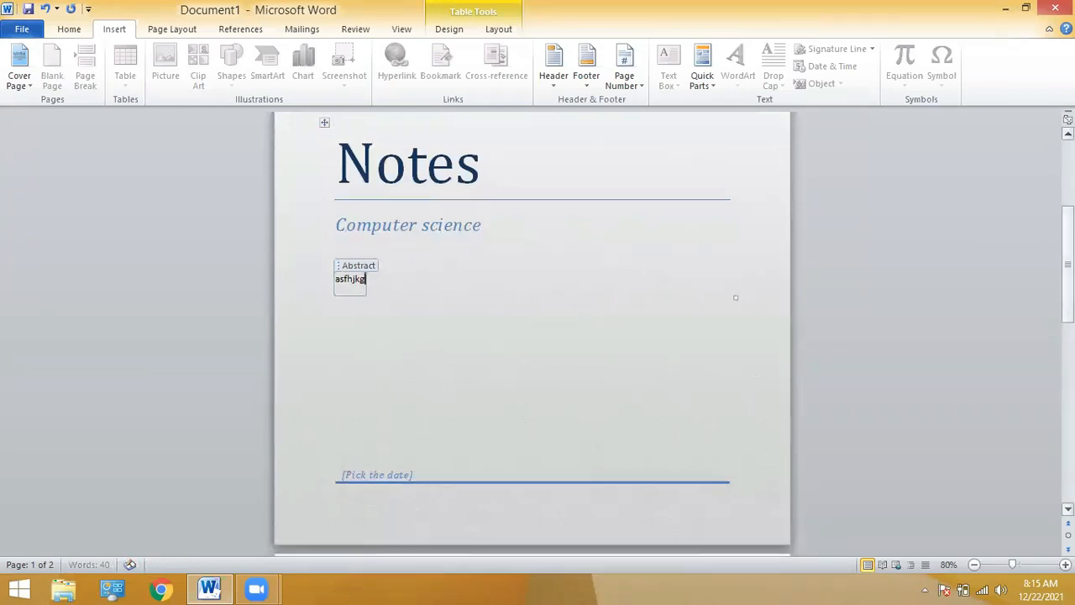
pyautogui.hotkey('ctrl', 'z')
# Set the cover page date to 12/1/2021 from its calendar.
pyautogui.scroll(-3, 372, 316)
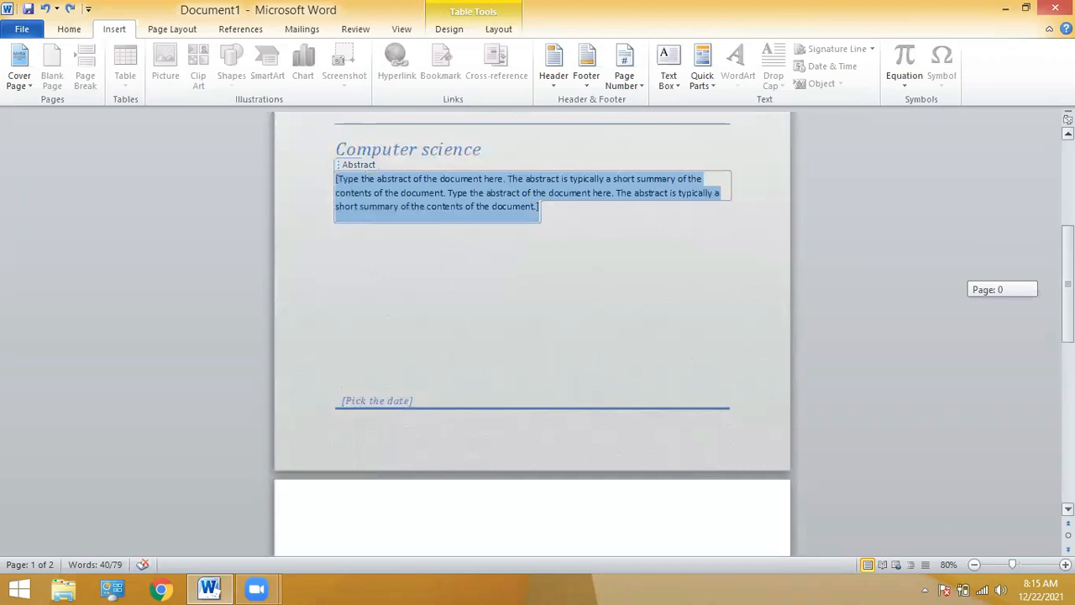
pyautogui.click(364, 336)
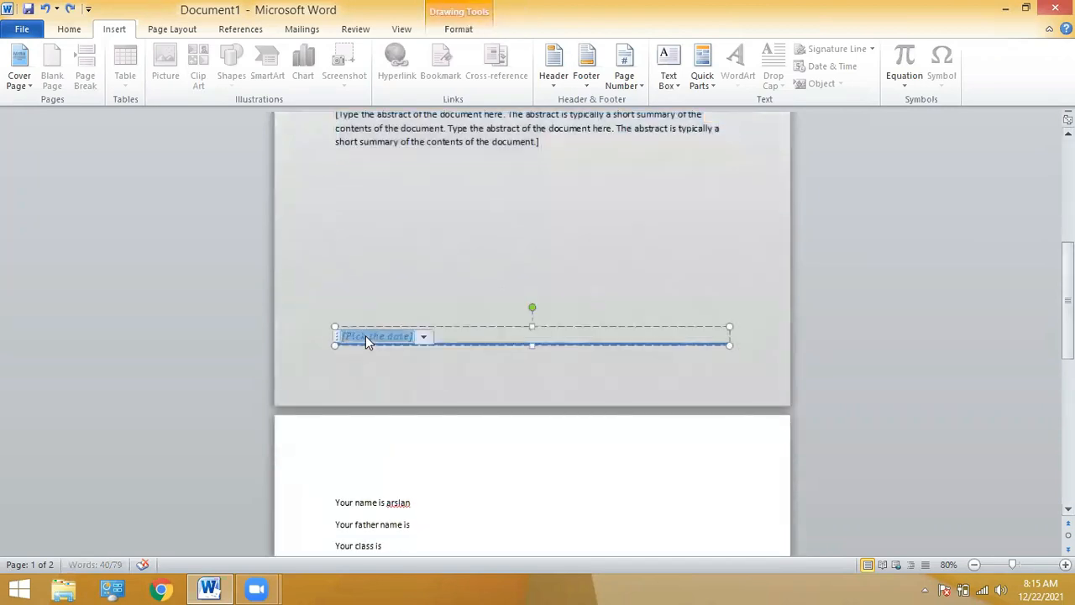
pyautogui.click(423, 336)
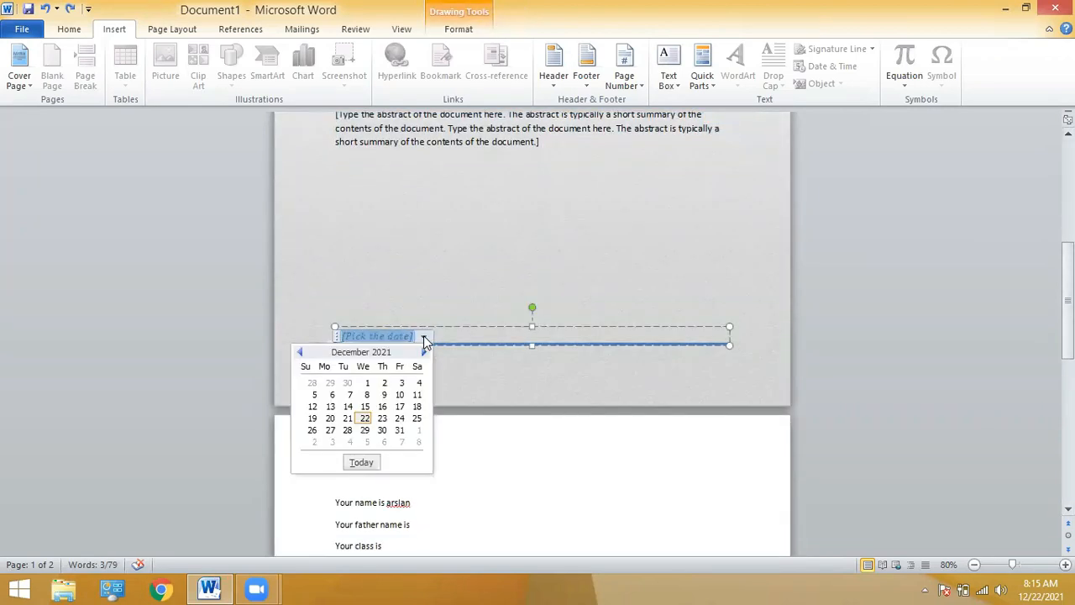
pyautogui.click(366, 384)
pyautogui.click(333, 280)
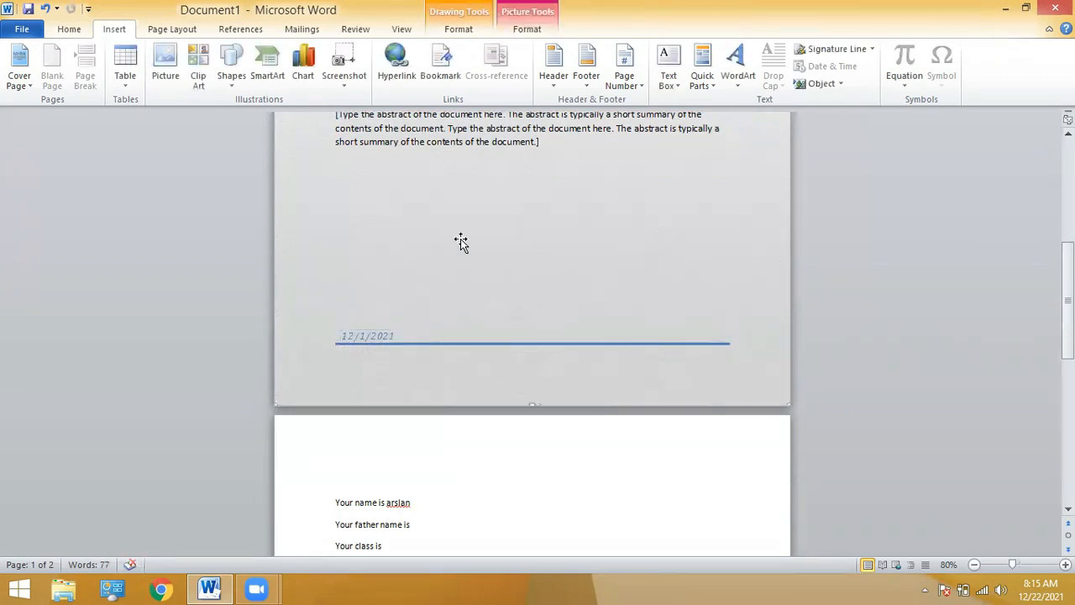
# Scroll to the top of the cover page and open the print preview with Ctrl+P.
pyautogui.click(1068, 216)
pyautogui.click(1068, 216)
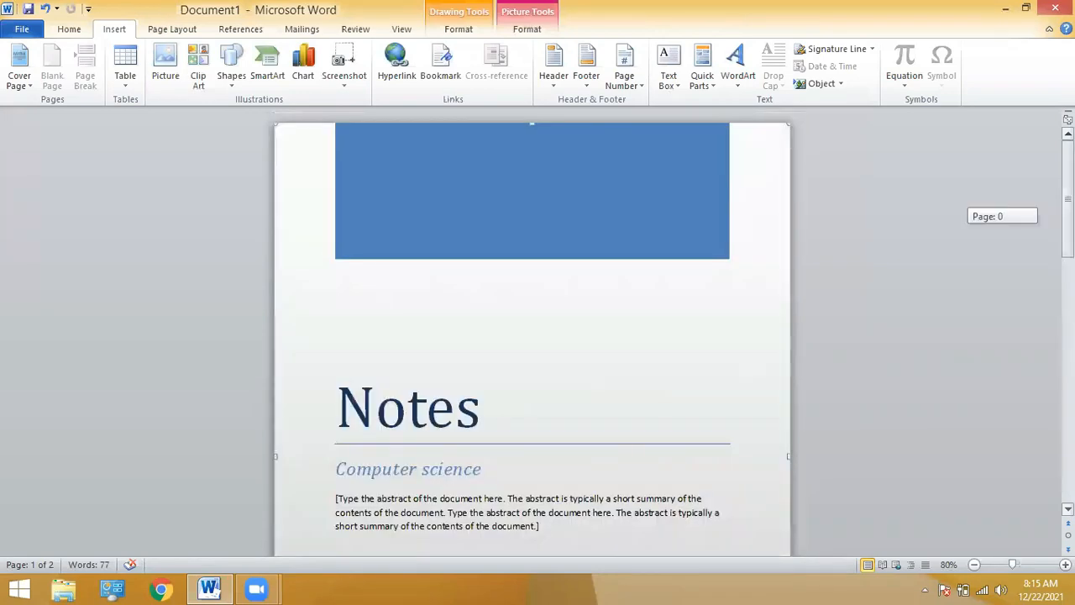
pyautogui.moveTo(1068, 192); pyautogui.dragTo(1067, 217)
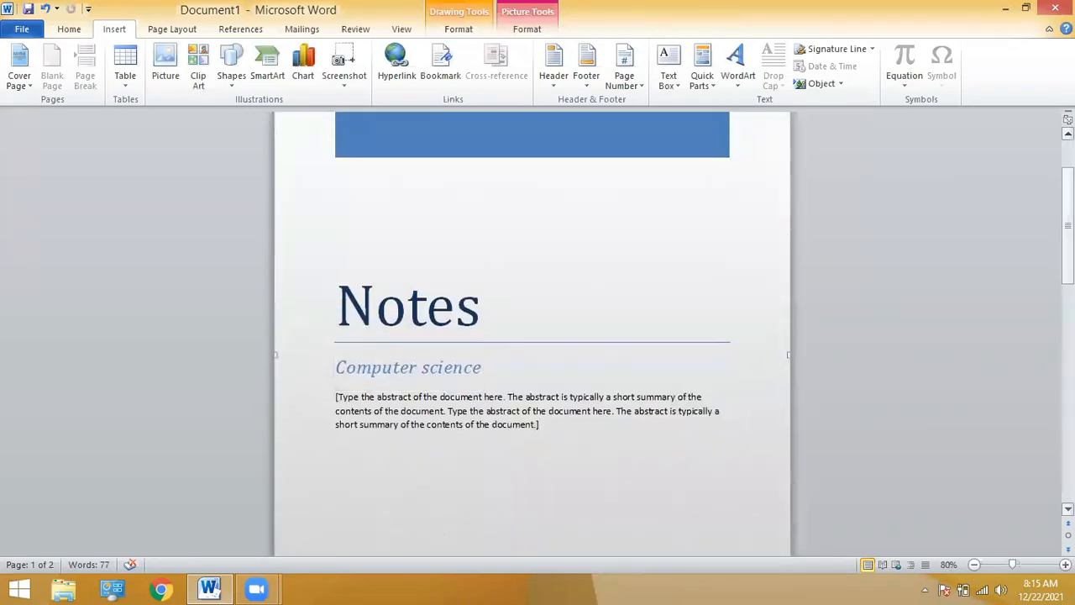
pyautogui.hotkey('ctrl', 'p')
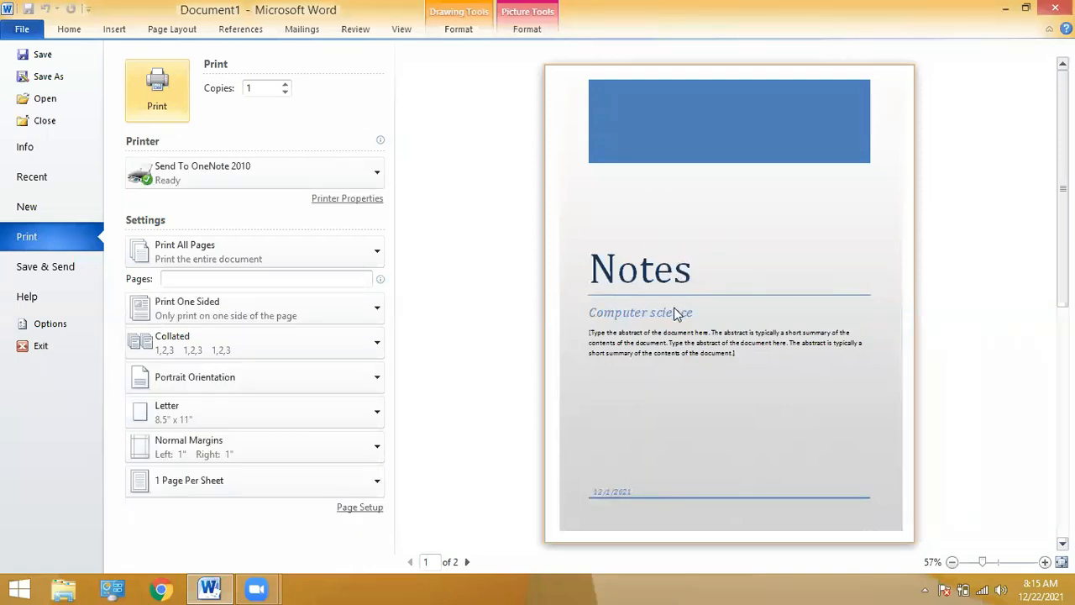
# Leave print preview and swap the cover page for the Austere design.
pyautogui.click(23, 32)
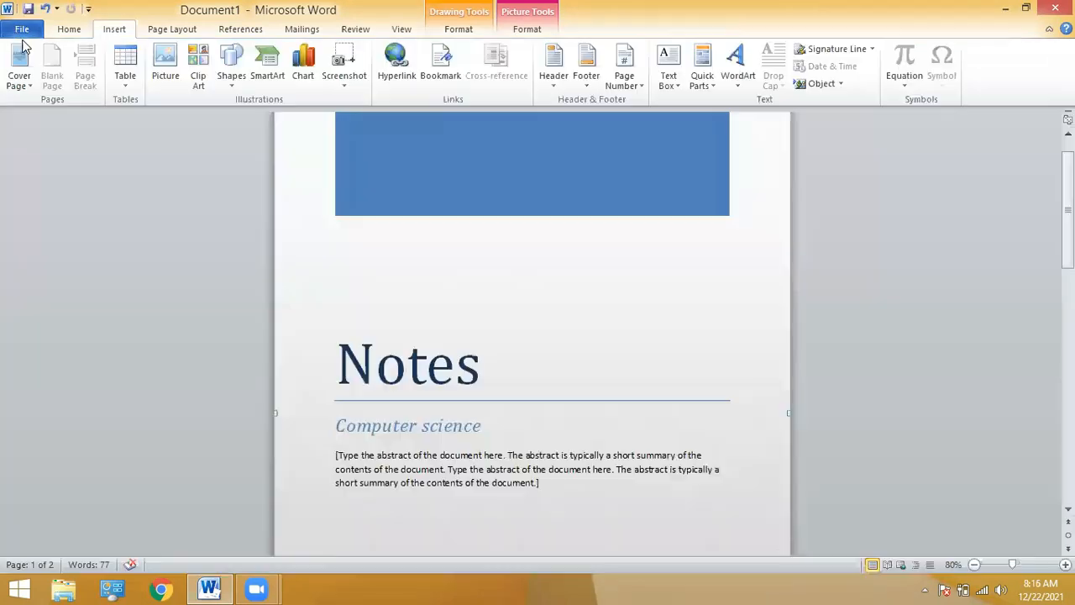
pyautogui.click(15, 84)
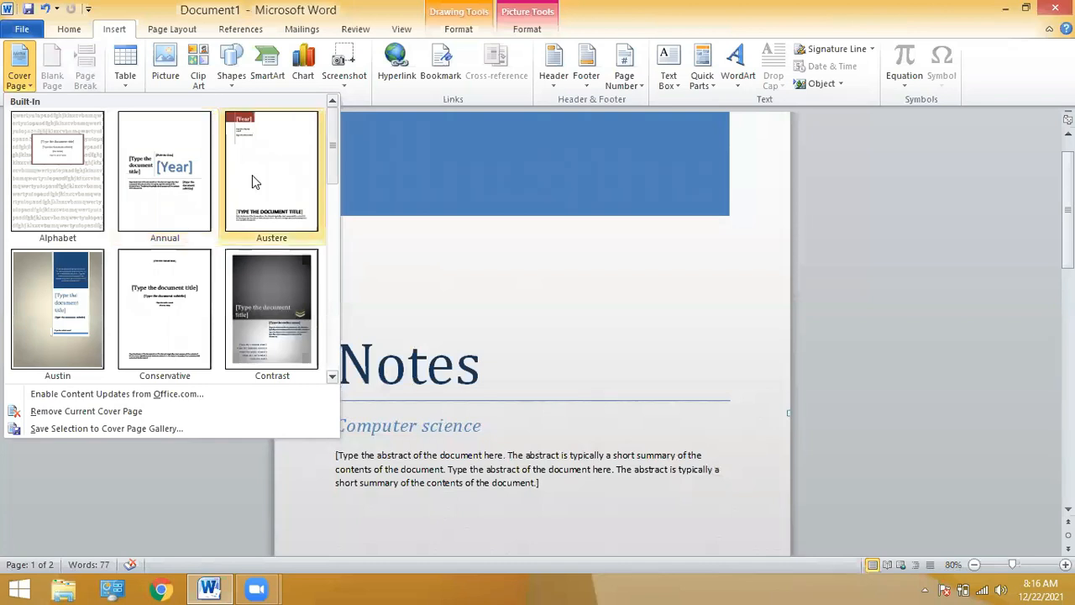
pyautogui.click(252, 175)
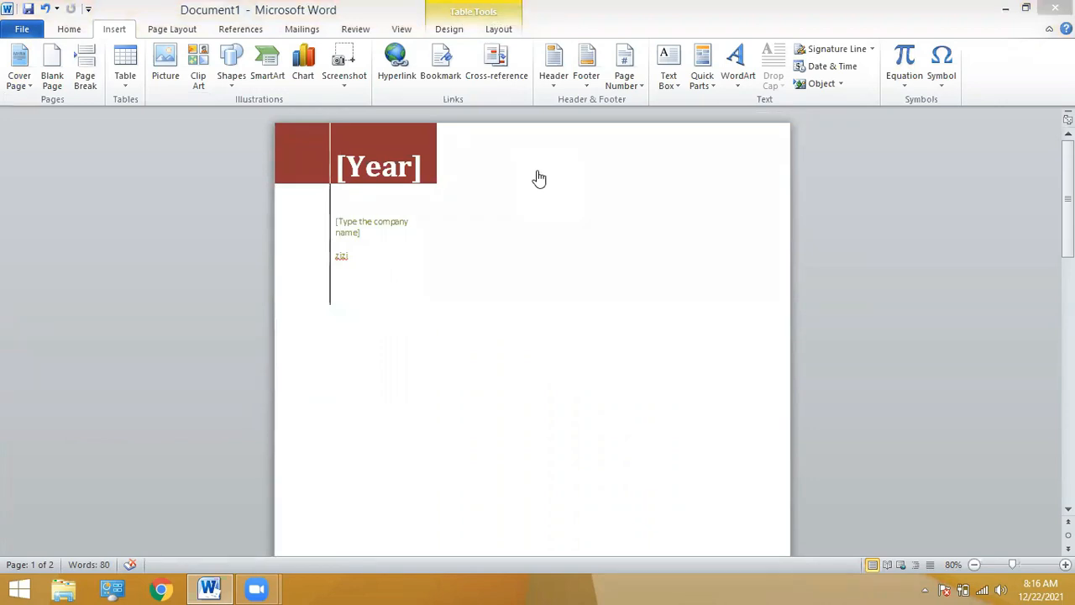
# Pick a December 2021 date in the Austere Year field so it shows 2021.
pyautogui.click(383, 173)
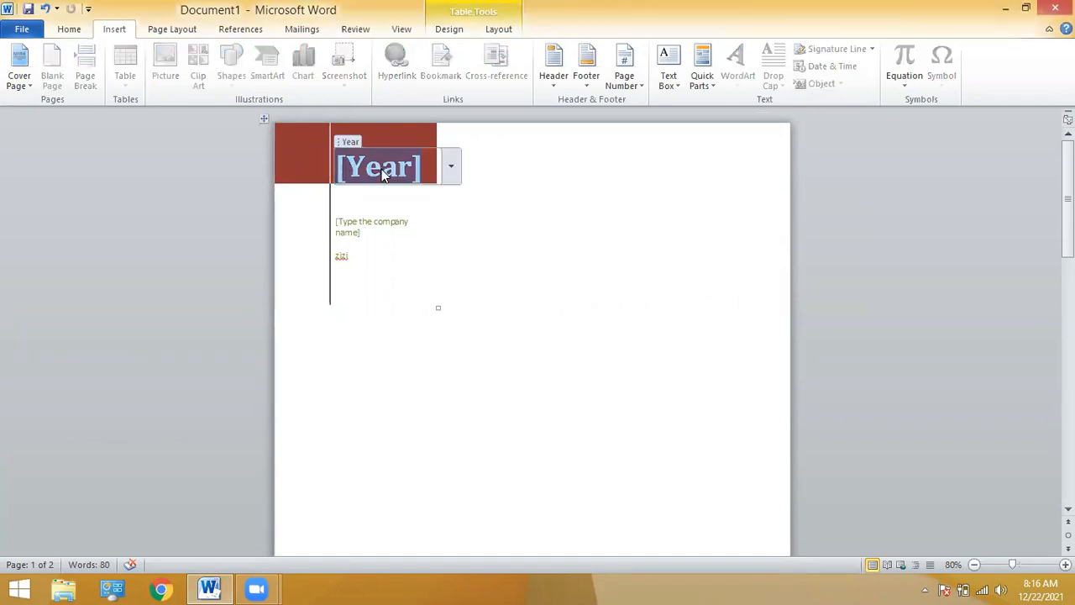
pyautogui.click(450, 167)
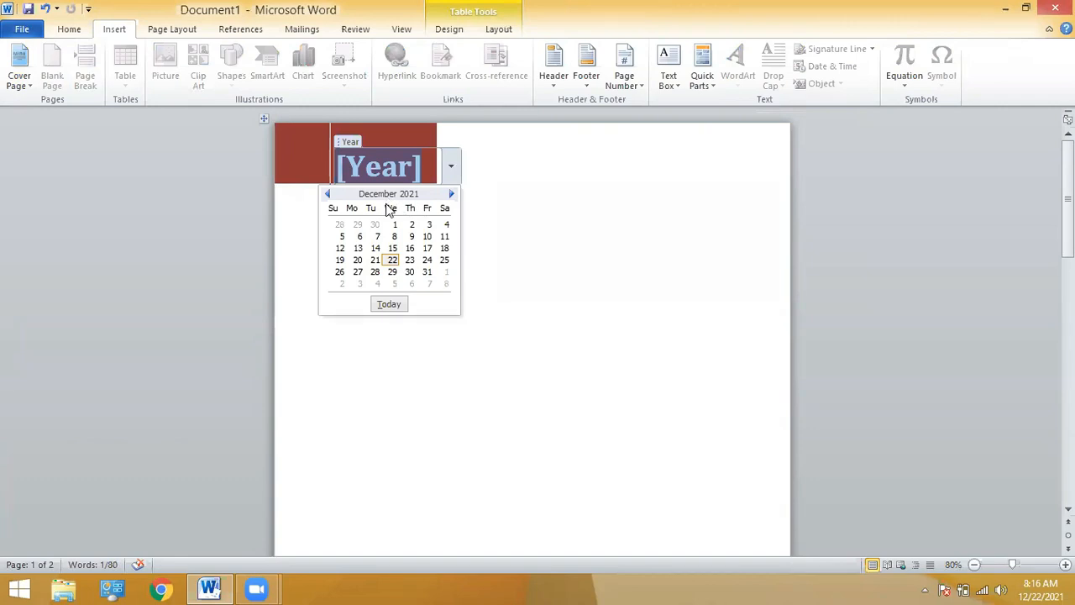
pyautogui.click(389, 257)
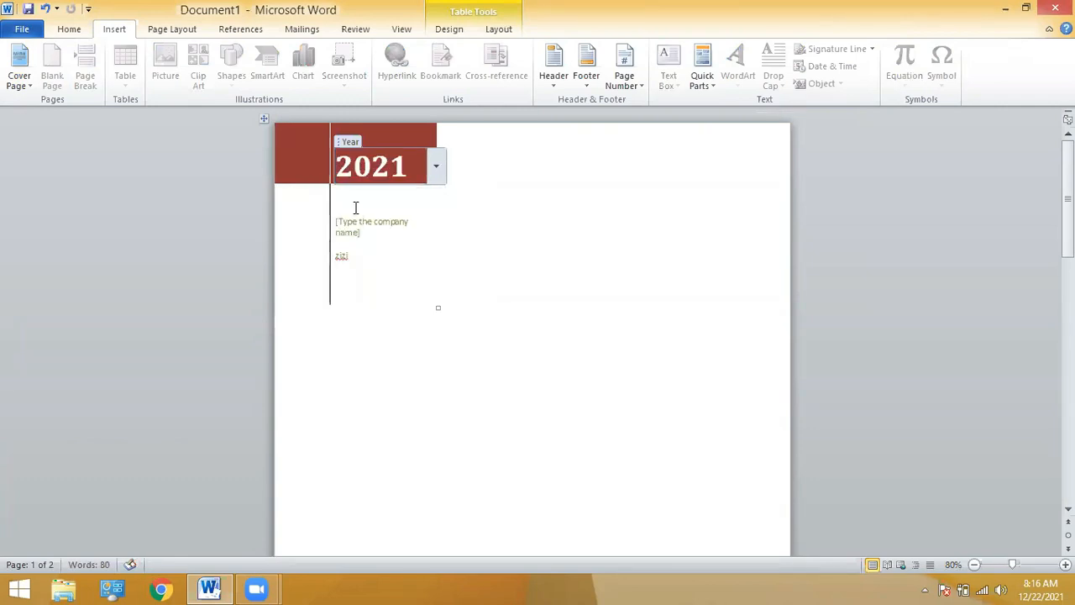
pyautogui.click(366, 228)
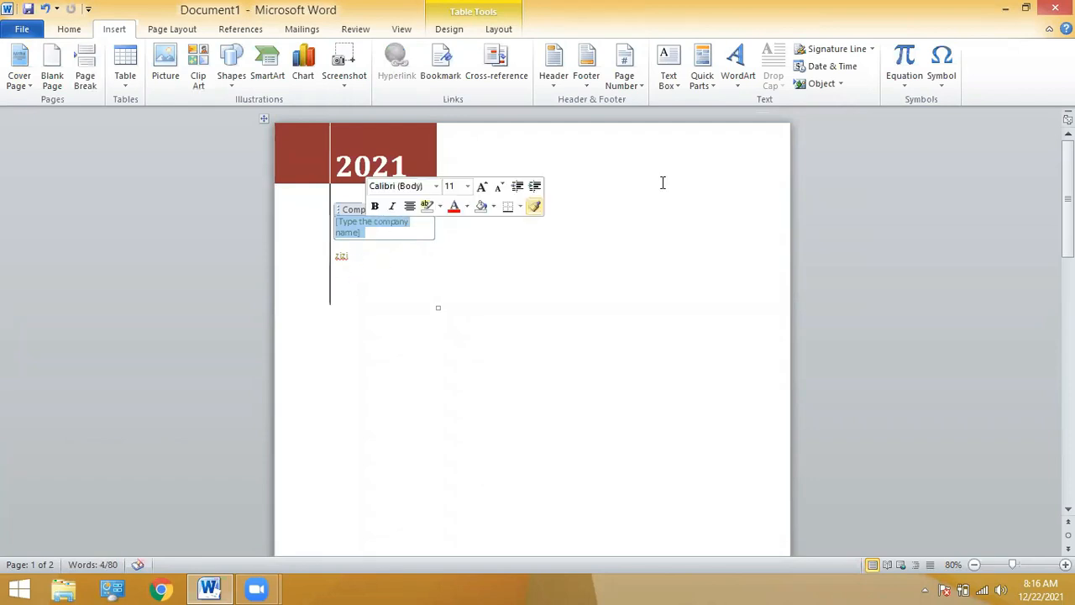
pyautogui.moveTo(1068, 201); pyautogui.dragTo(1067, 297)
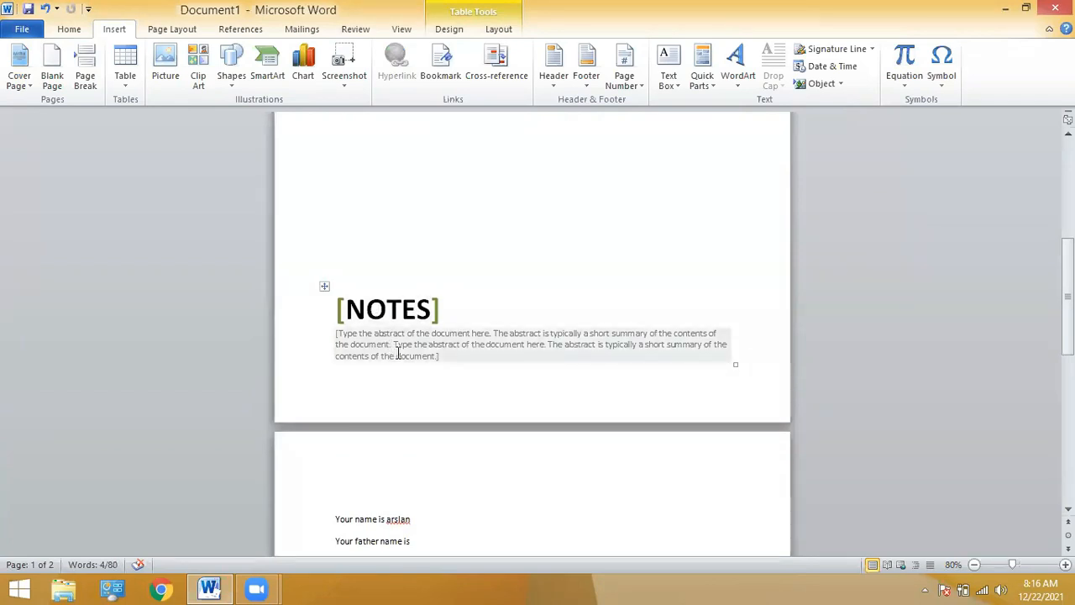
pyautogui.click(453, 257)
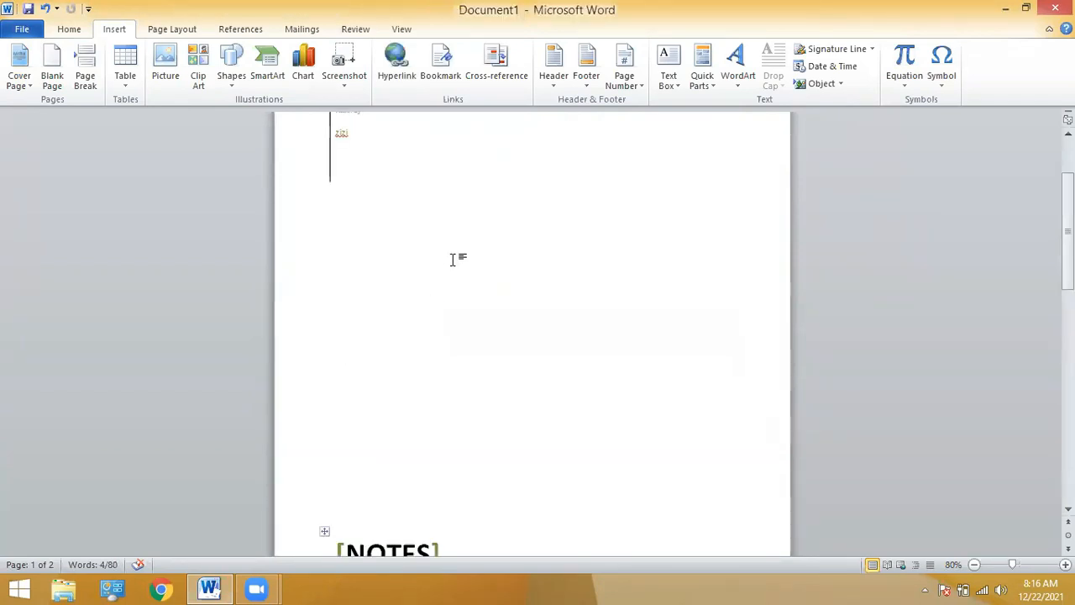
pyautogui.scroll(1, 94, 186)
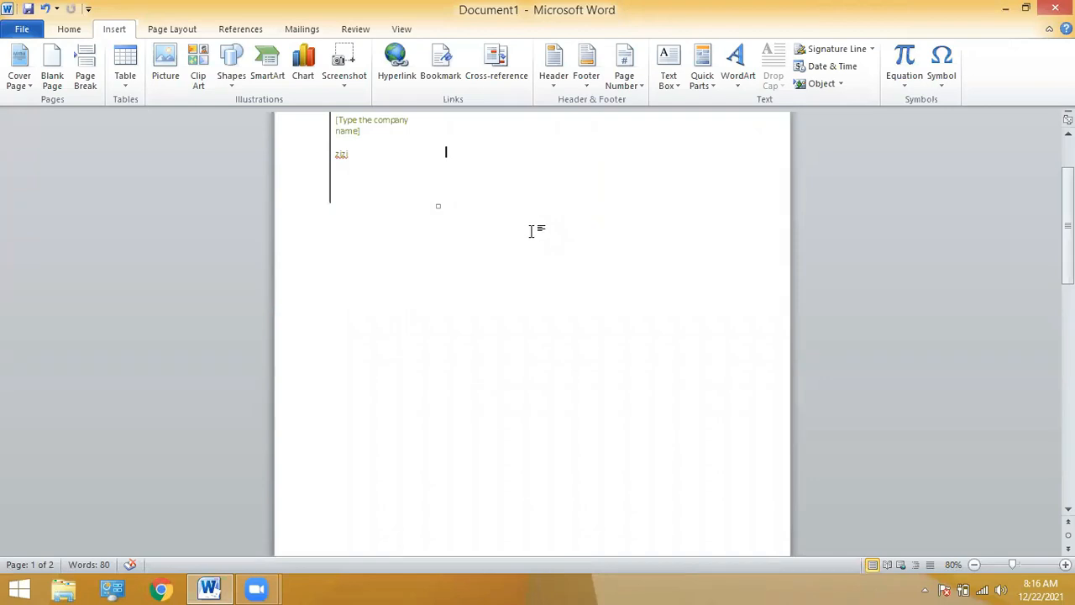
pyautogui.scroll(5, 531, 233)
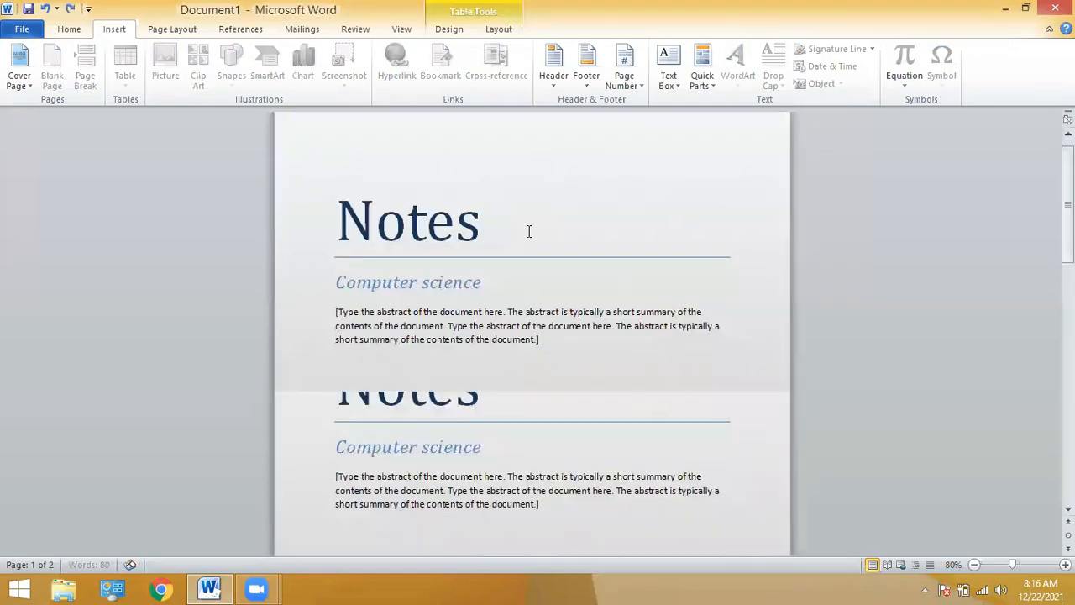
# Undo the cover page and insert an empty line after the first 'Your class is' block.
pyautogui.hotkey('ctrl', 'z')
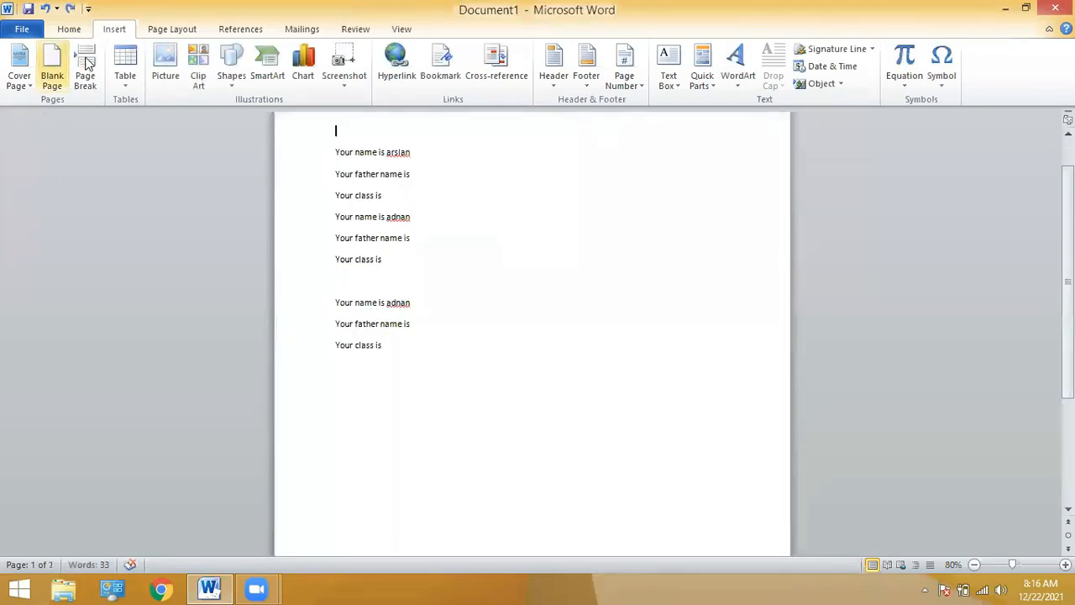
pyautogui.click(385, 199)
pyautogui.press('Return')
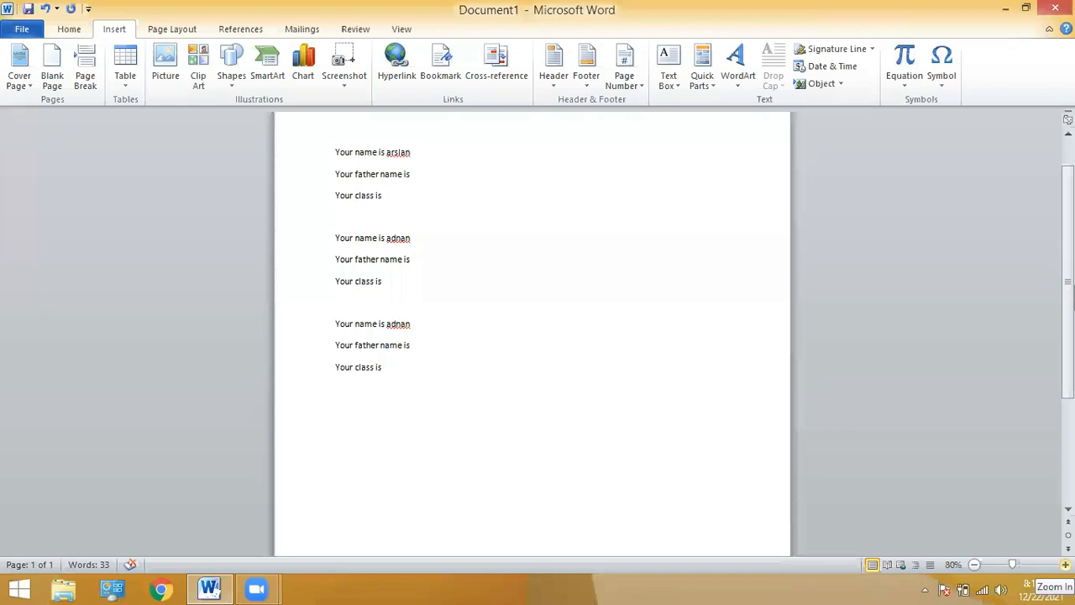
pyautogui.scroll(4, 532, 336)
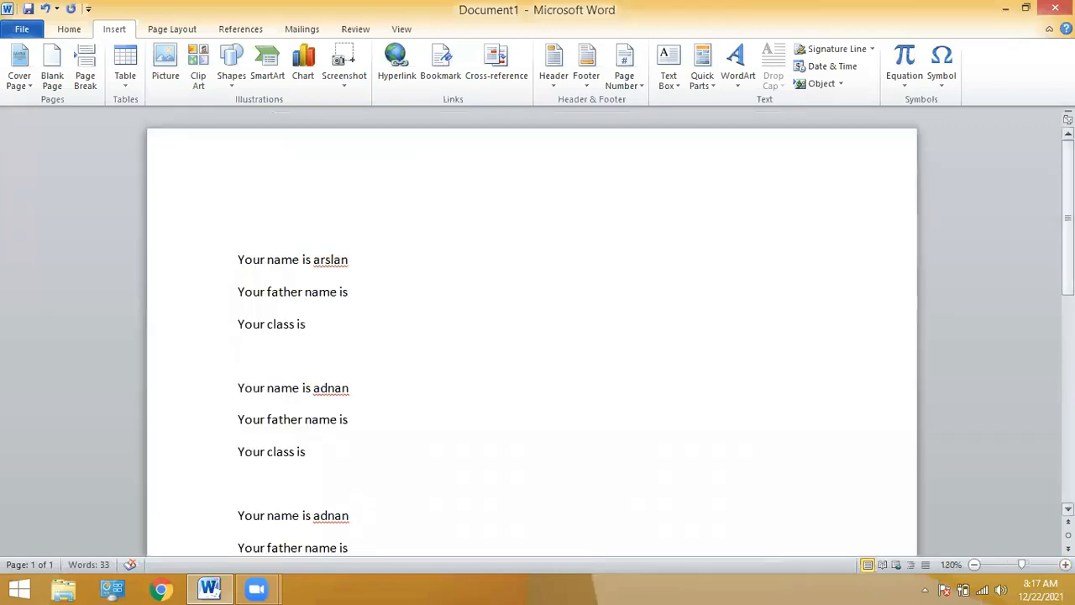
pyautogui.scroll(-1, 532, 336)
pyautogui.scroll(-1, 532, 336)
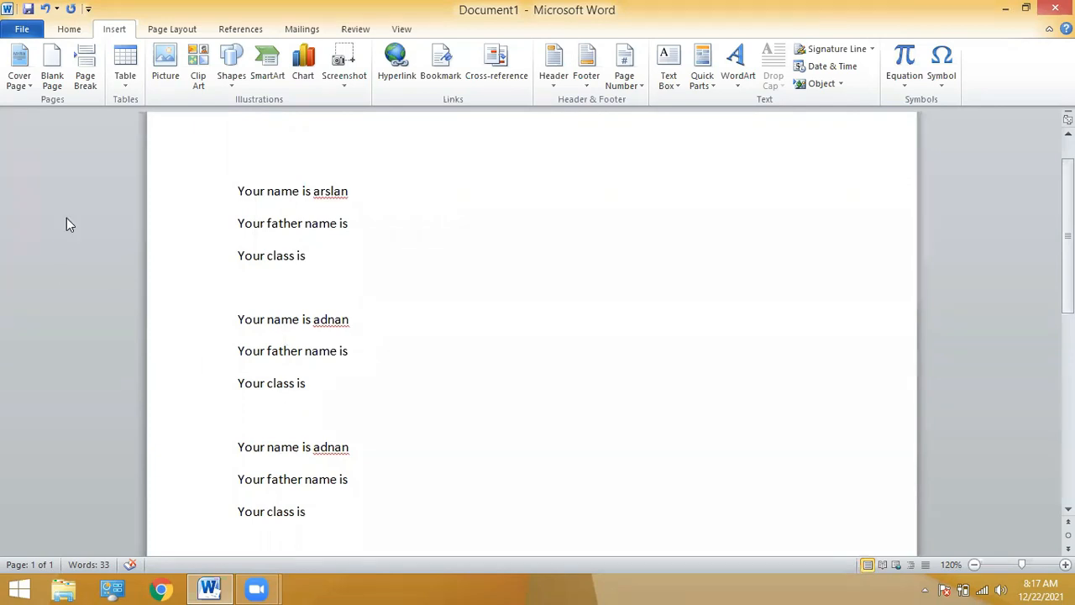
# Try a page break at the blank line, zoom out to 70%, then remove it and the blank line.
pyautogui.click(85, 80)
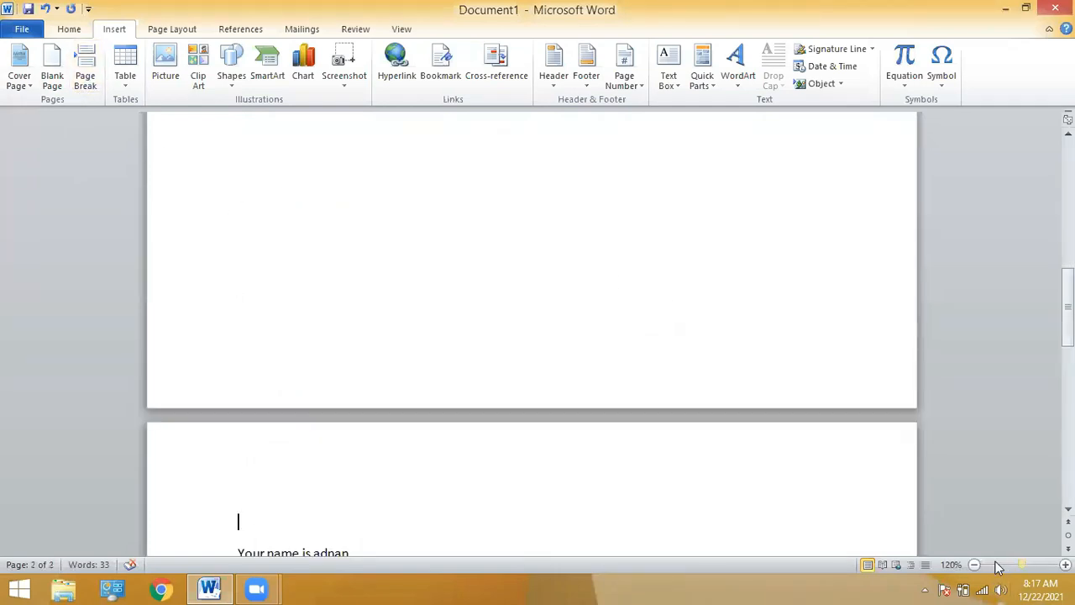
pyautogui.doubleClick(974, 565)
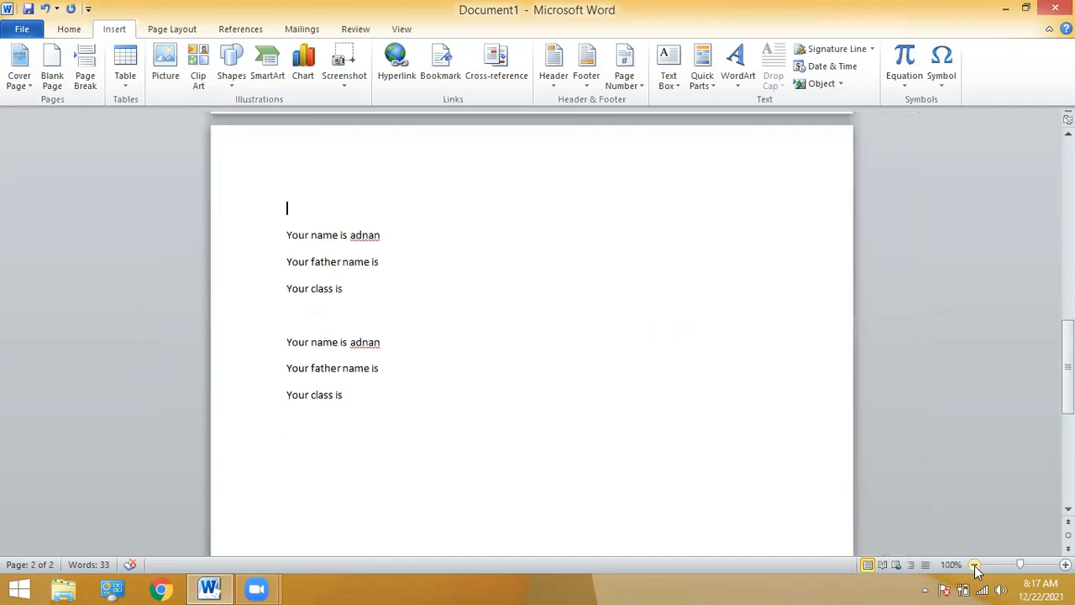
pyautogui.click(974, 564)
pyautogui.click(974, 564)
pyautogui.click(975, 564)
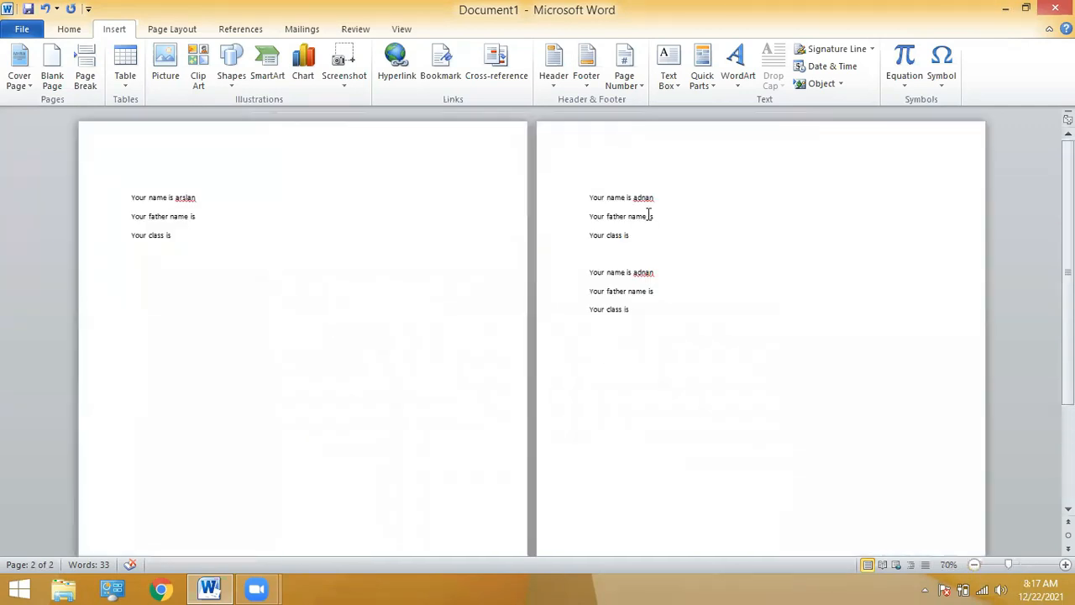
pyautogui.press('BackSpace')
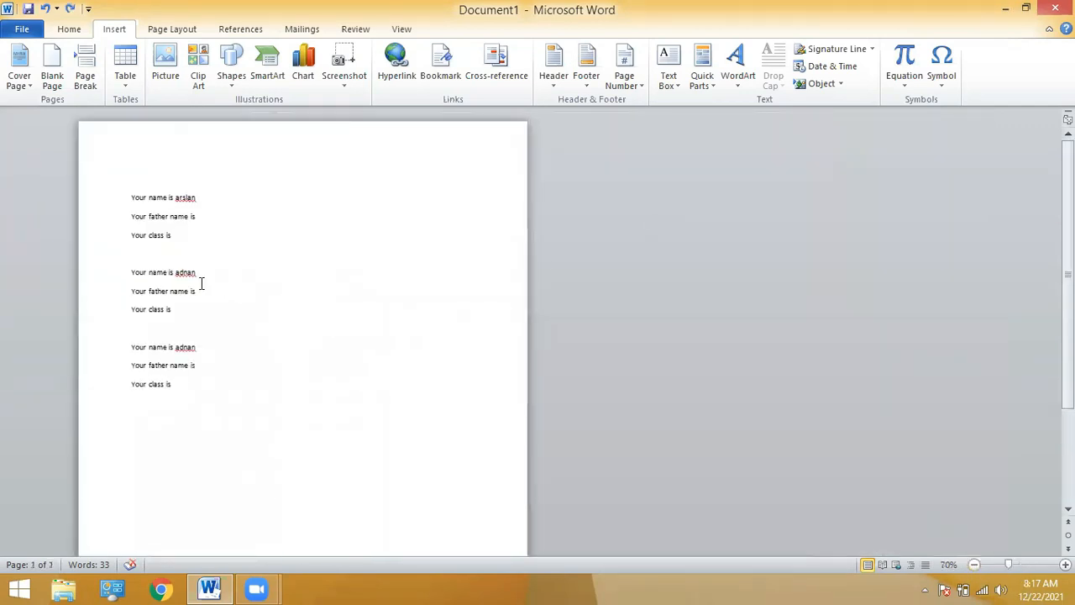
pyautogui.press('BackSpace')
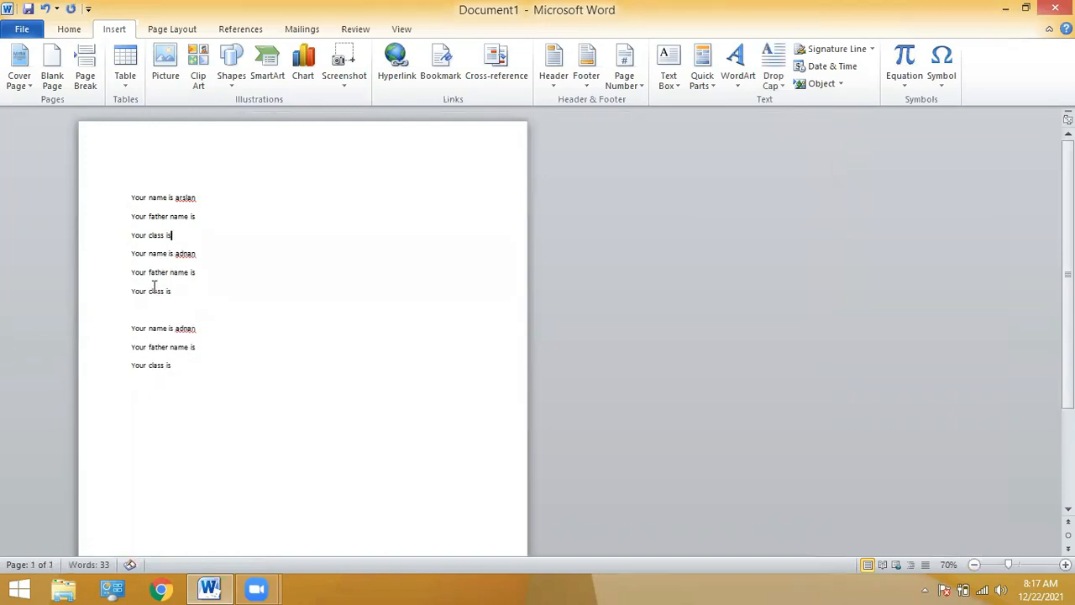
# Try a page break before the third name block, then remove it again.
pyautogui.click(140, 312)
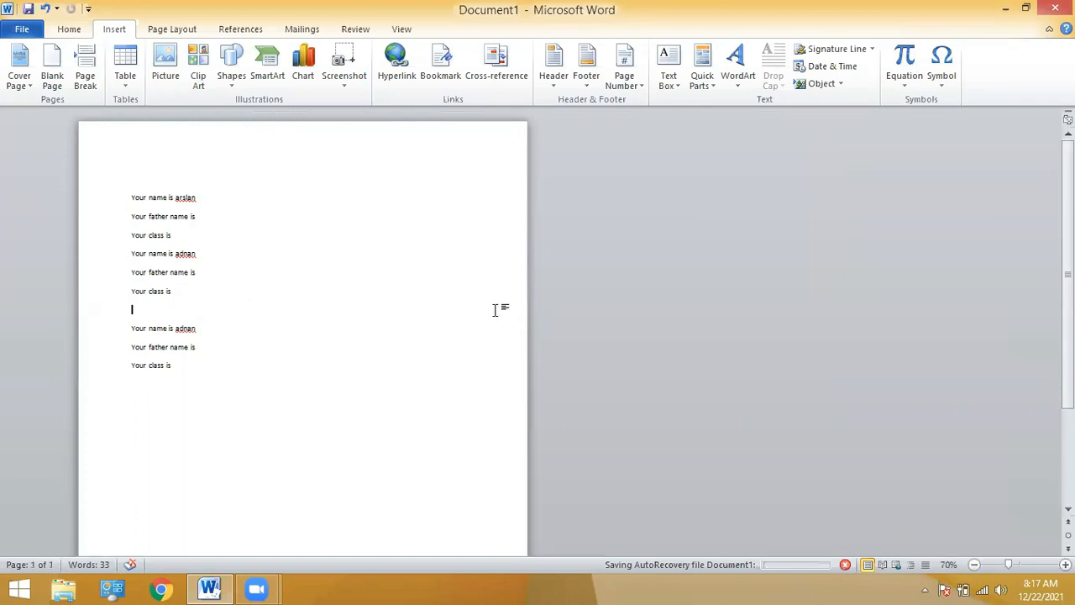
pyautogui.click(87, 81)
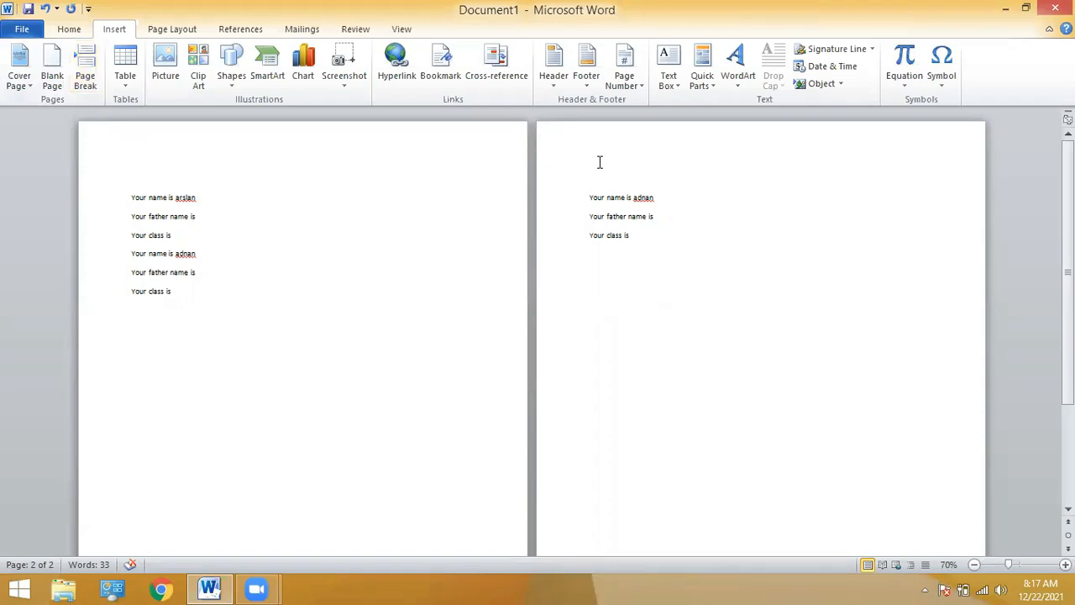
pyautogui.press('BackSpace')
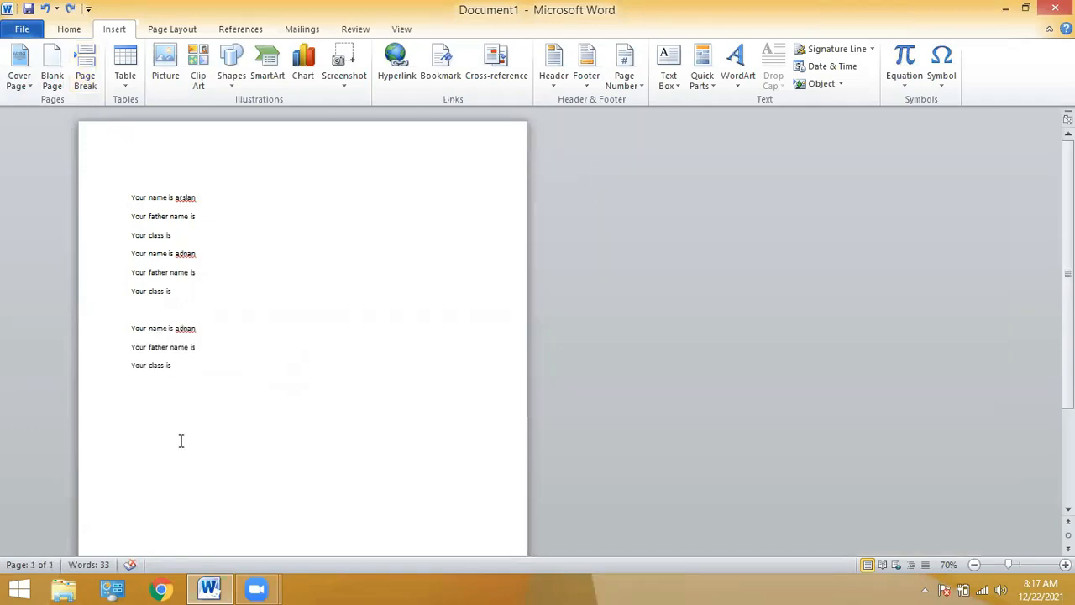
pyautogui.click(188, 380)
# Add a page break and blank pages after the text, then delete them back to one page.
pyautogui.click(86, 86)
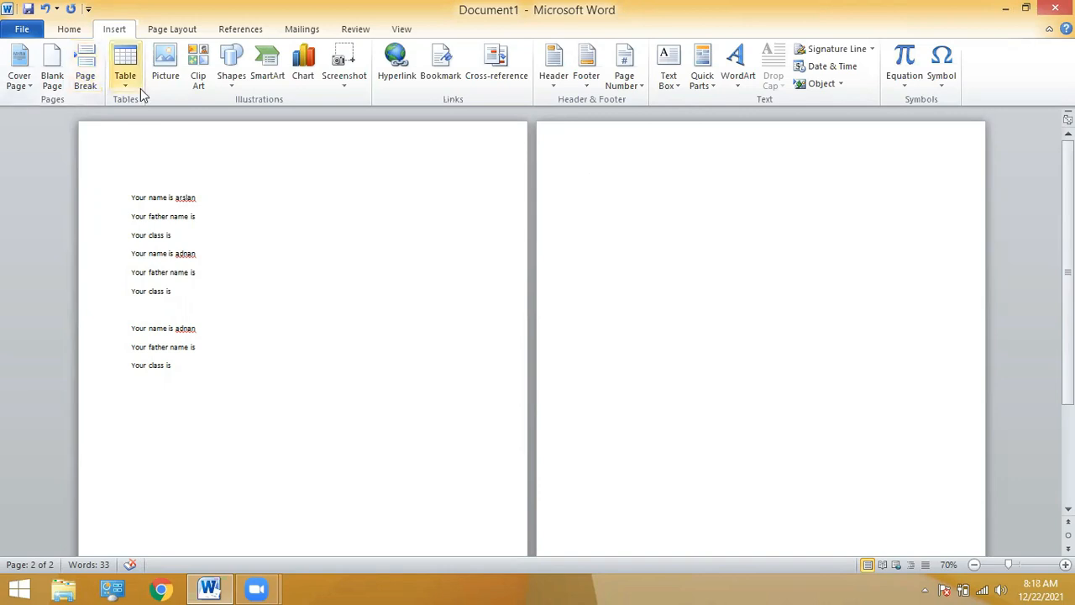
pyautogui.press('BackSpace')
pyautogui.press('BackSpace')
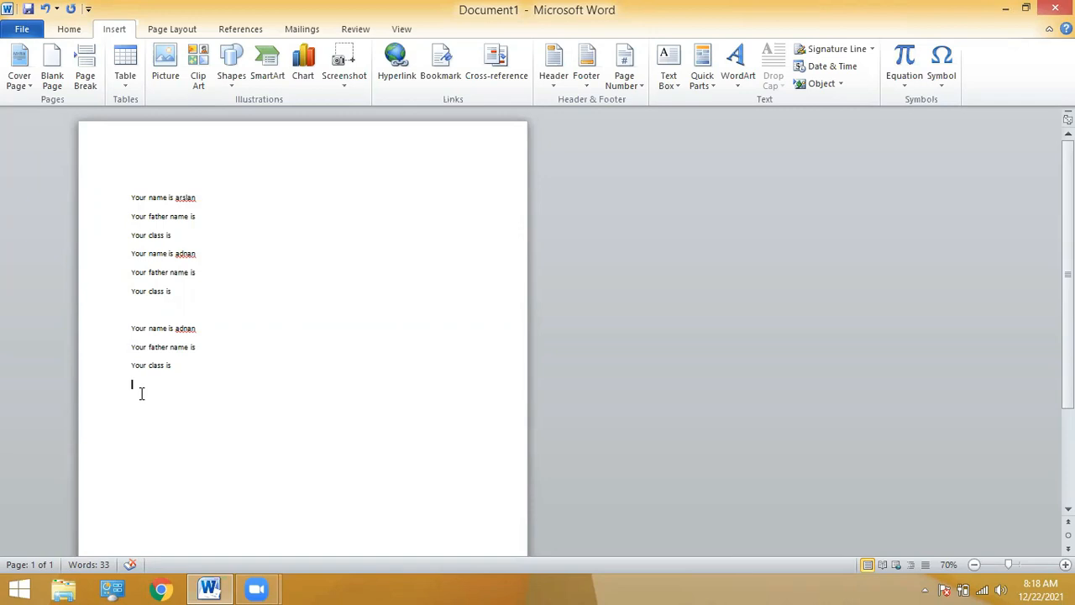
pyautogui.click(52, 74)
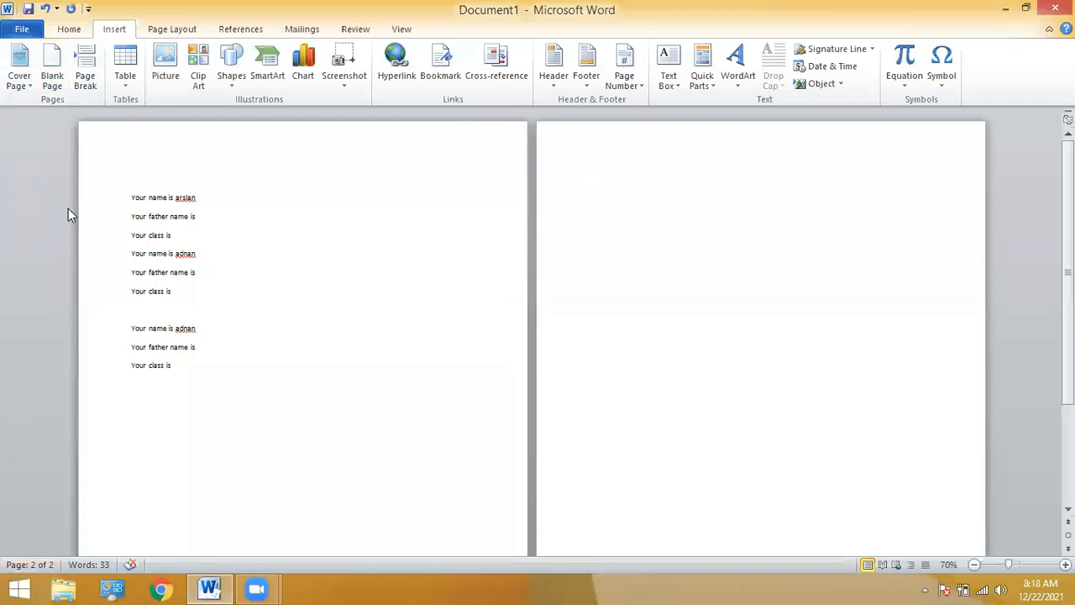
pyautogui.click(50, 74)
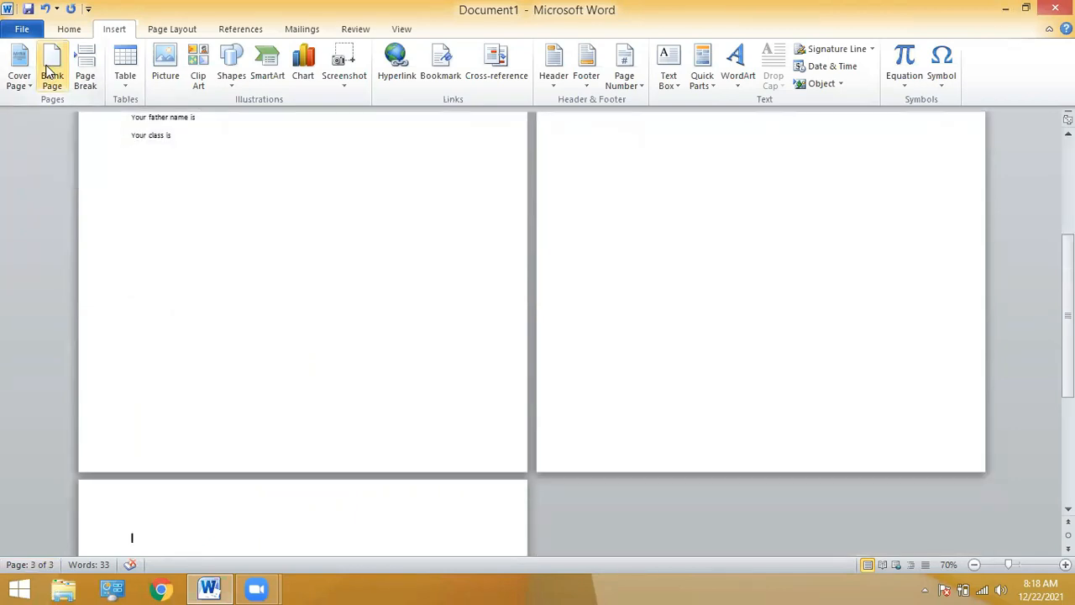
pyautogui.click(50, 74)
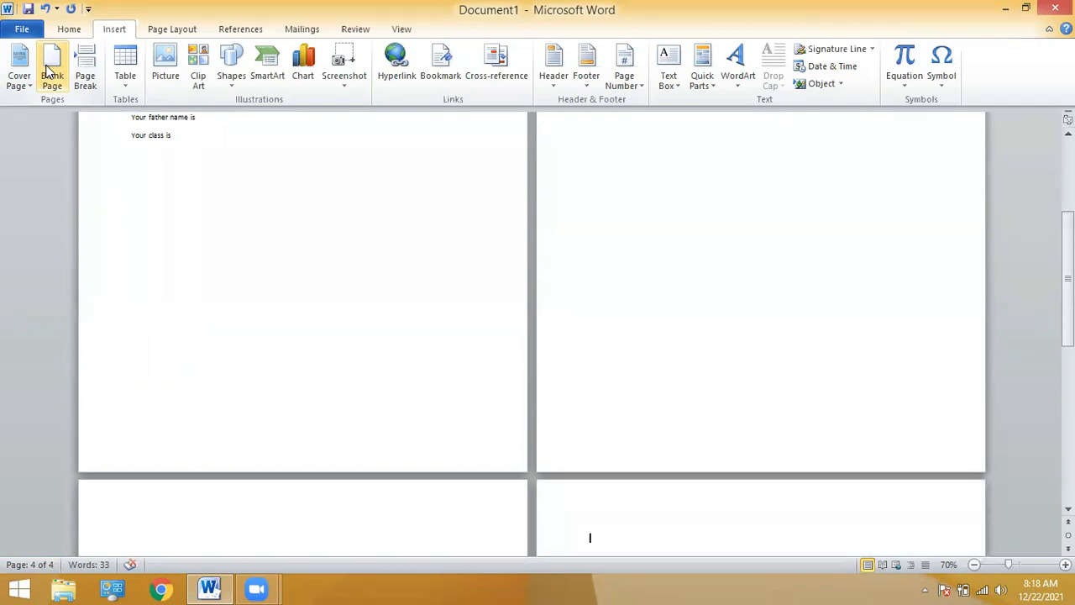
pyautogui.press('BackSpace')
pyautogui.press('BackSpace')
pyautogui.press('BackSpace')
pyautogui.press('BackSpace')
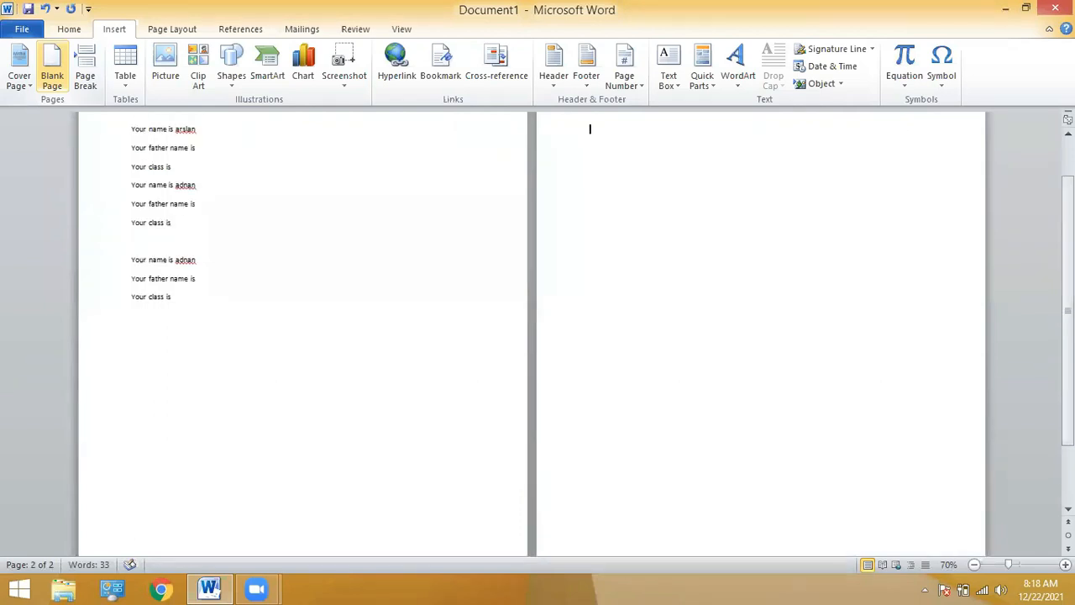
pyautogui.press('BackSpace')
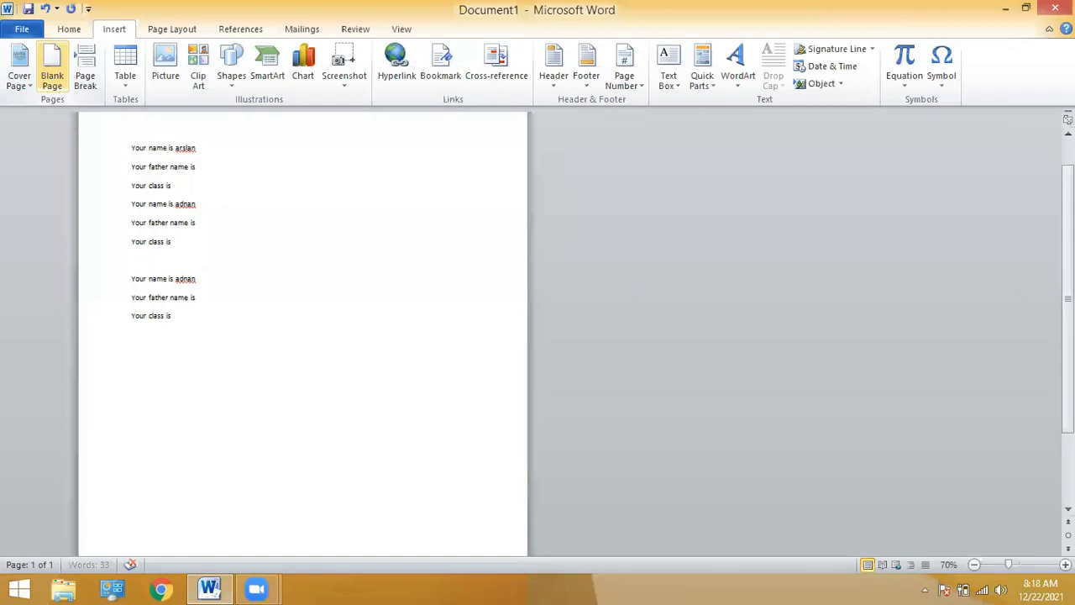
# Duplicate the nine name lines by copying all text and pasting it at the end.
pyautogui.hotkey('ctrl', 'a')
pyautogui.hotkey('ctrl', 'c')
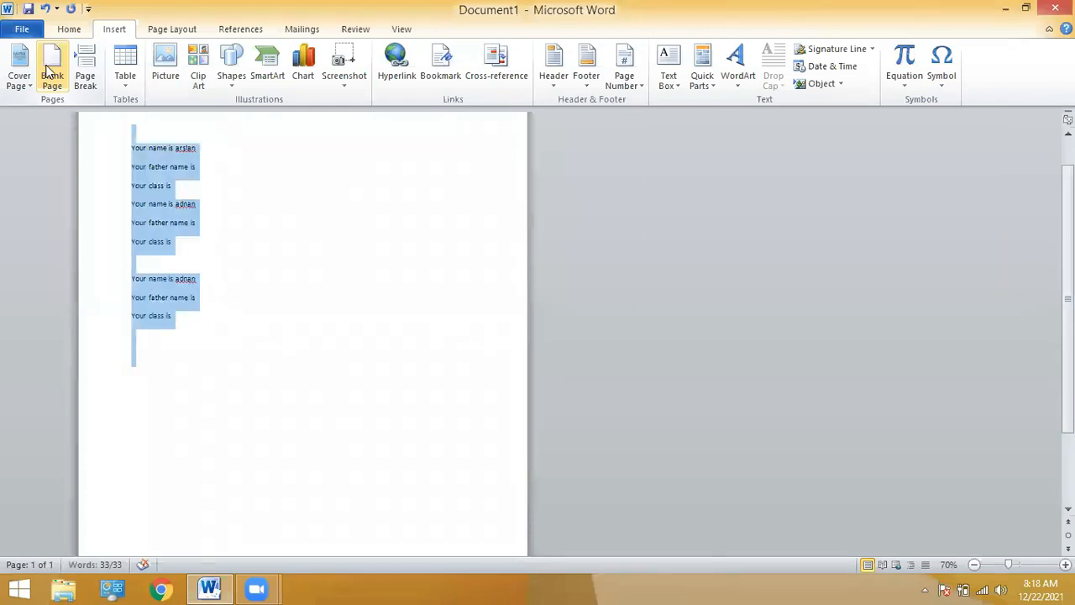
pyautogui.press('Right')
pyautogui.hotkey('ctrl', 'v')
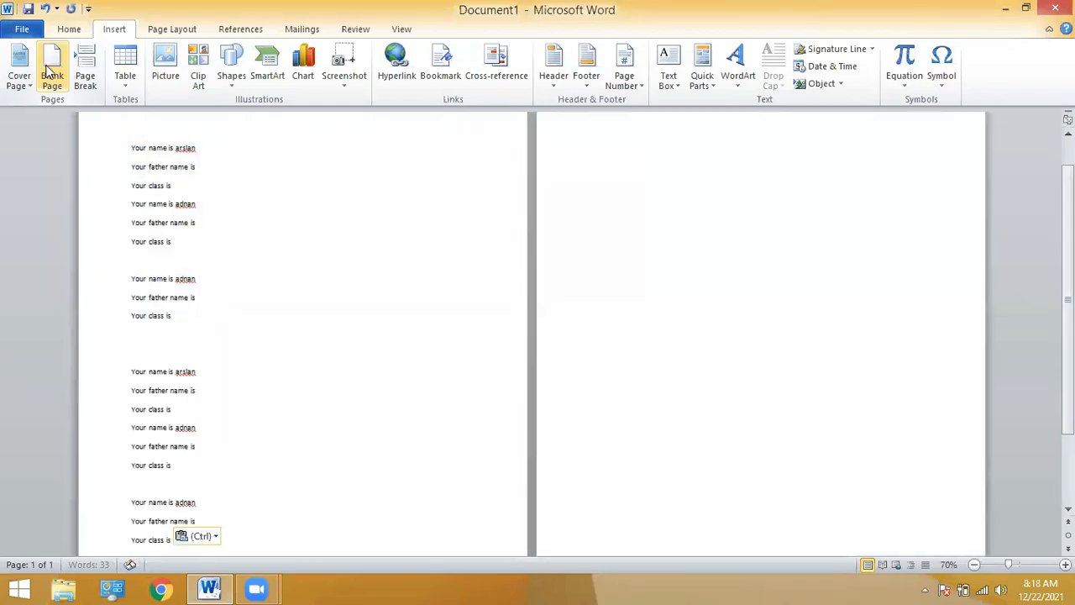
pyautogui.press('BackSpace')
pyautogui.press('BackSpace')
pyautogui.press('BackSpace')
pyautogui.press('BackSpace')
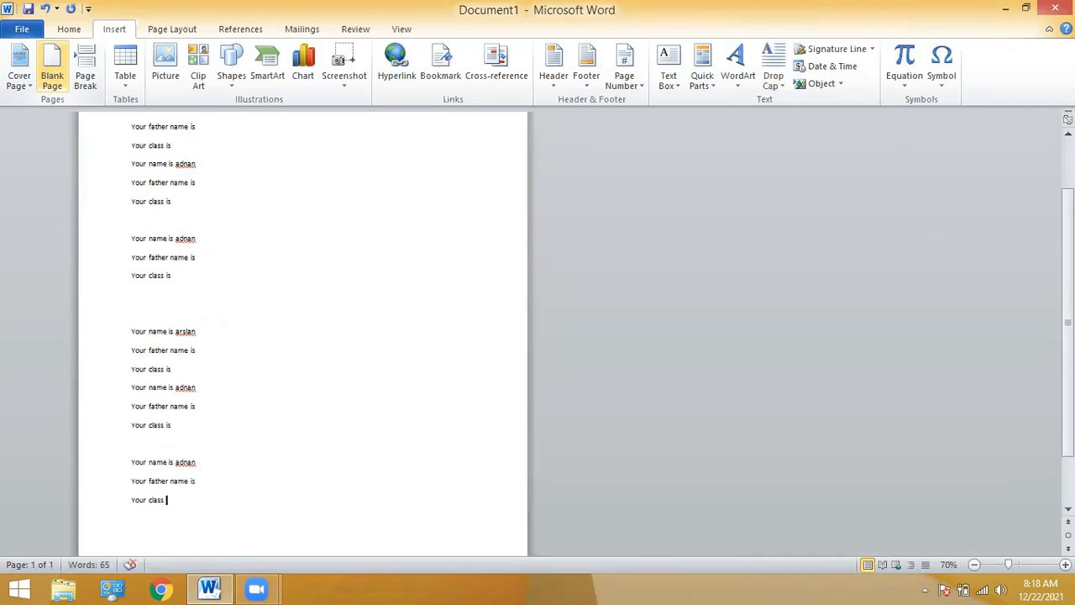
# Add new 'My n…' lines below the text and insert a blank page.
pyautogui.press('Return')
pyautogui.write('My name is')
pyautogui.press('Return')
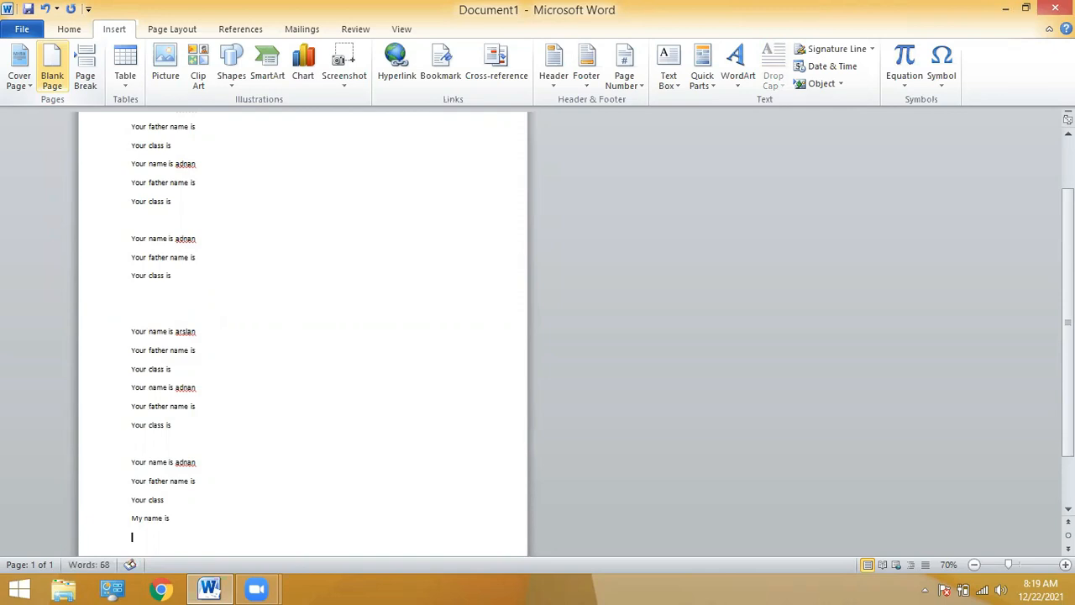
pyautogui.write('My n')
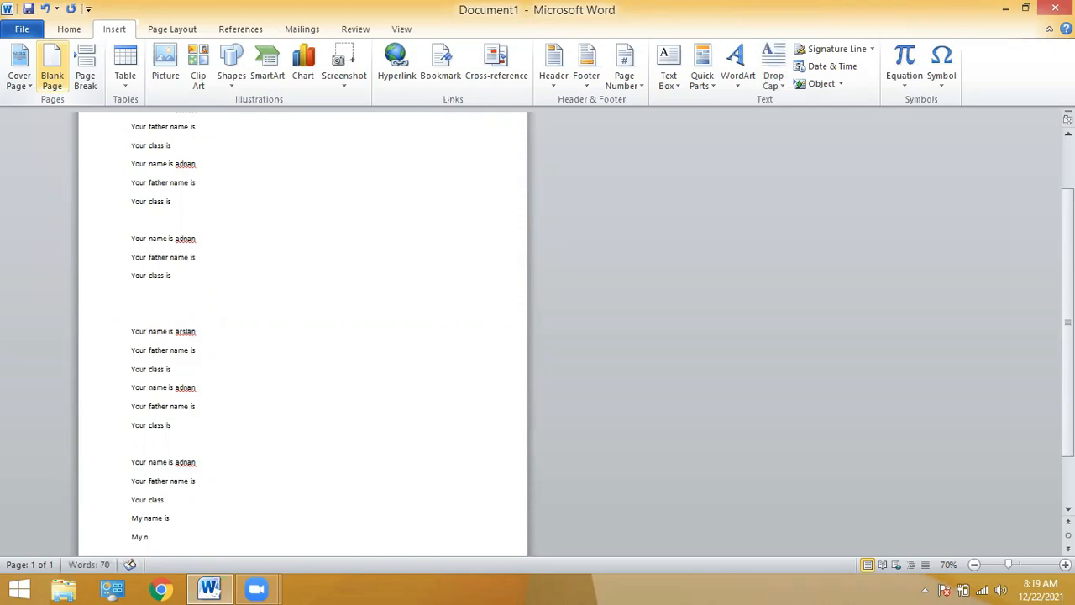
pyautogui.click(52, 67)
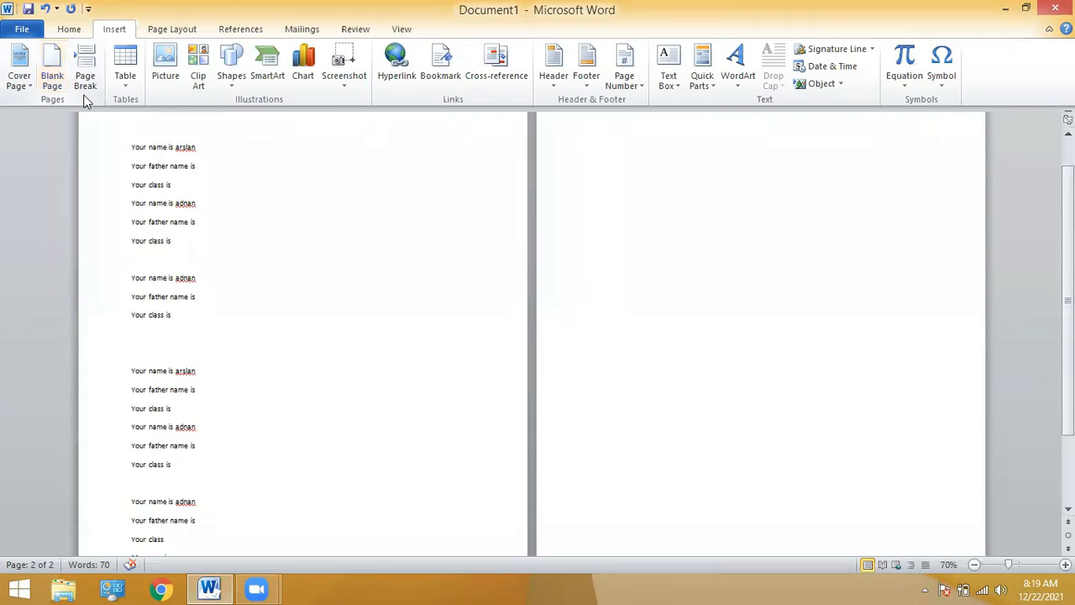
# Look through the Home and Insert tabs and the Table dropdown, then select all the document text.
pyautogui.click(71, 28)
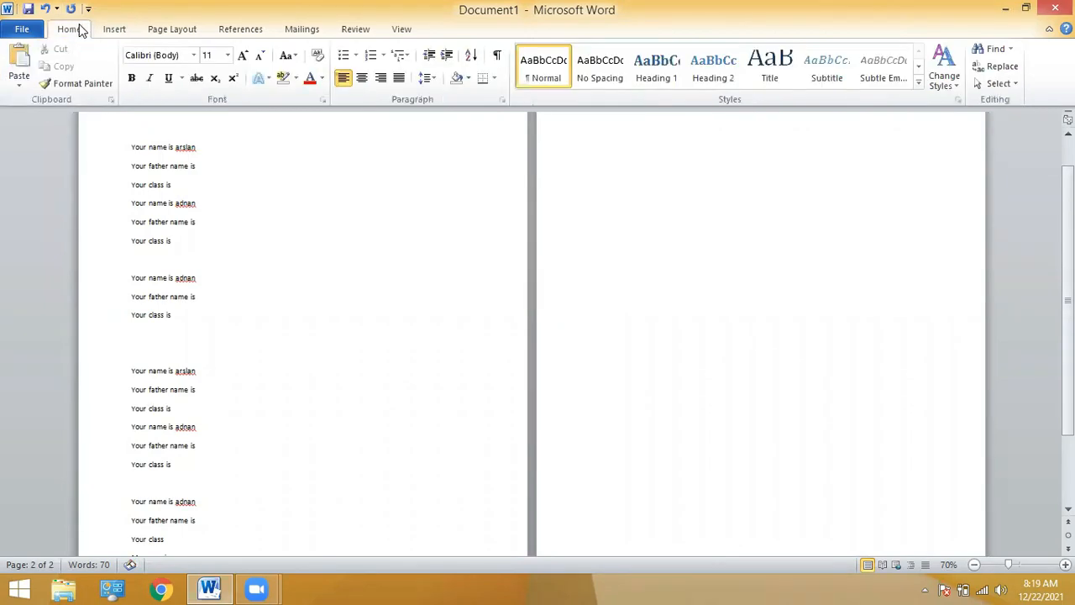
pyautogui.click(114, 30)
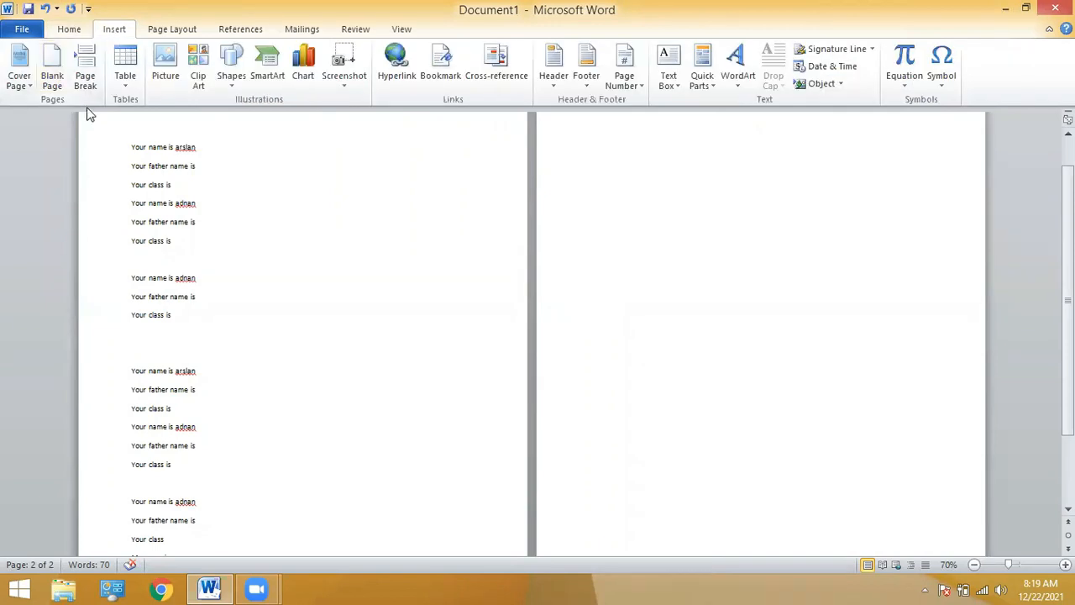
pyautogui.click(123, 84)
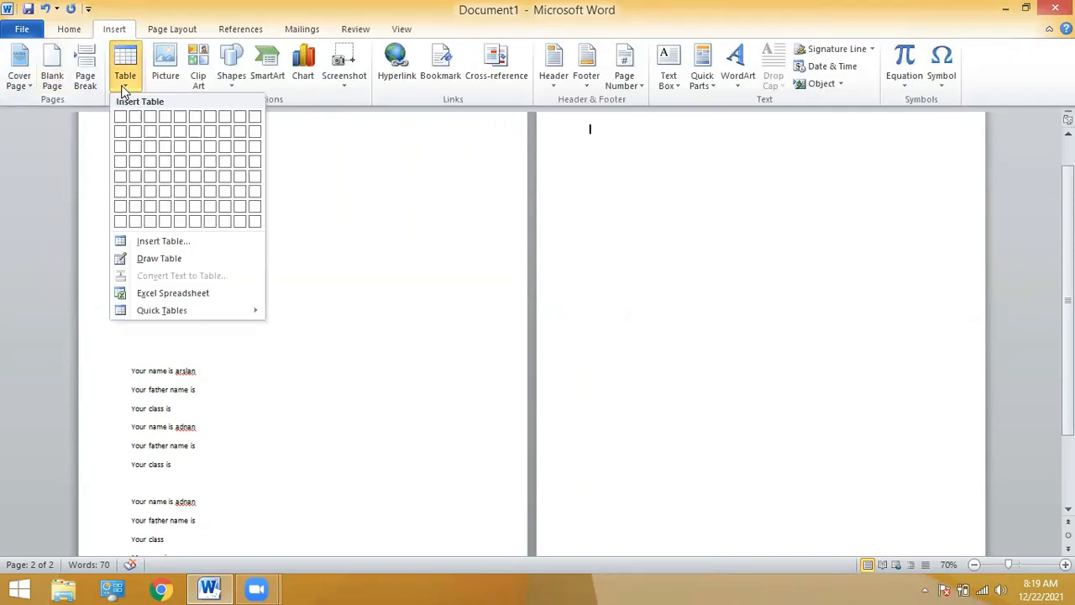
pyautogui.click(72, 30)
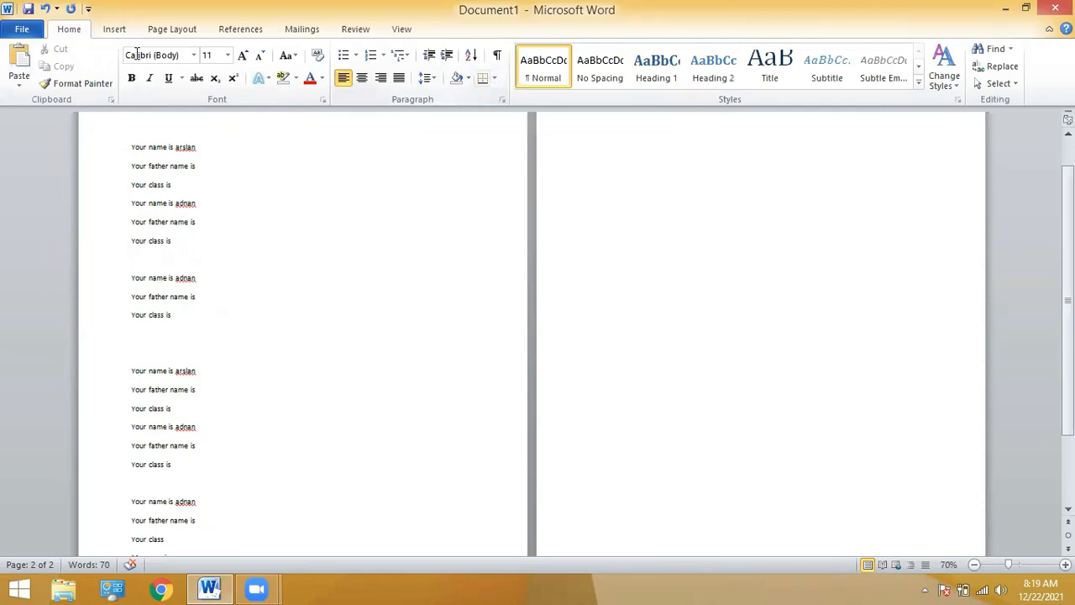
pyautogui.click(111, 30)
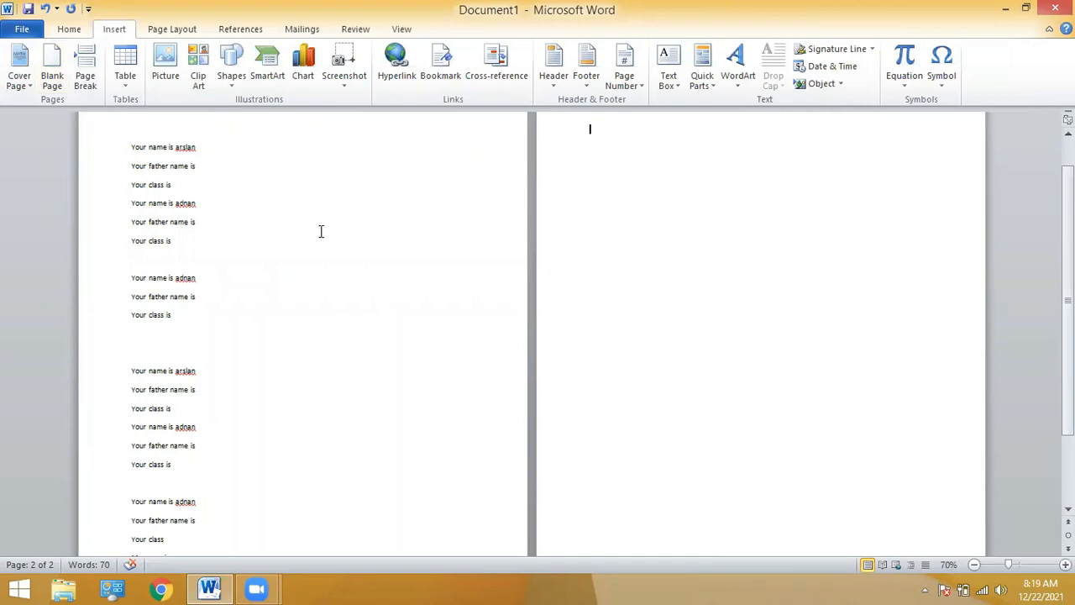
pyautogui.hotkey('ctrl', 'a')
# Remove the empty second page, then delete all the document text.
pyautogui.hotkey('ctrl', 'z')
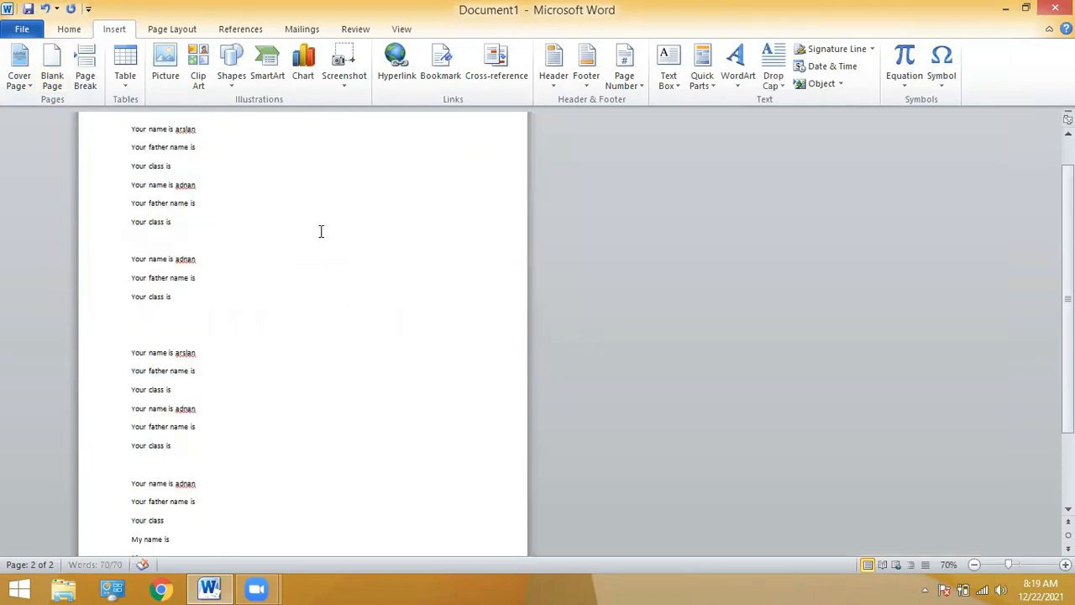
pyautogui.hotkey('ctrl', 'a')
pyautogui.press('Delete')
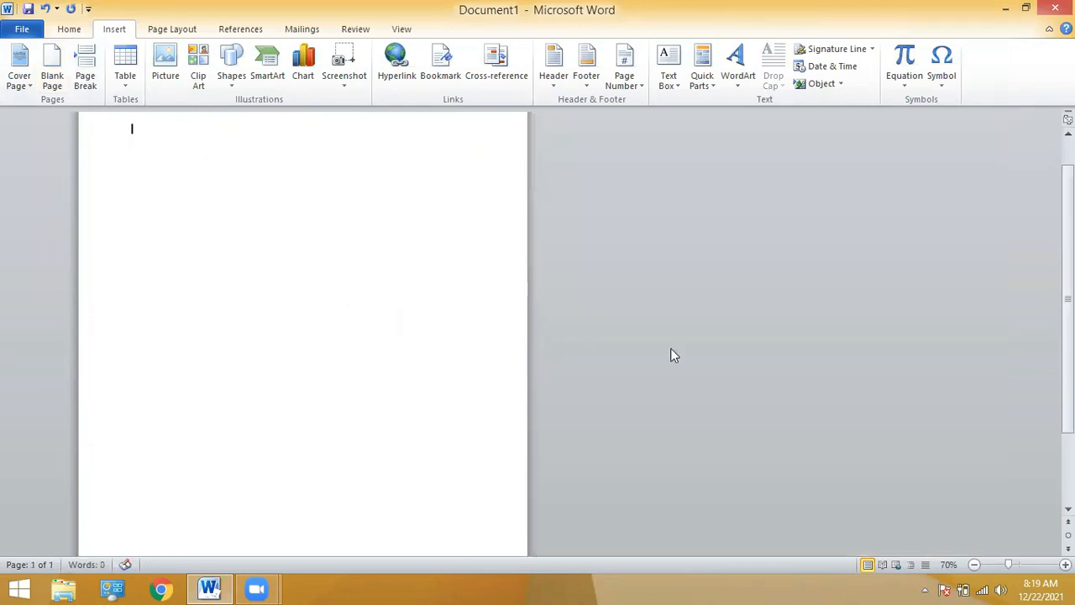
# Zoom the page in to 120% and preview a 5×5 table.
pyautogui.click(1065, 564)
pyautogui.click(1065, 564)
pyautogui.click(1066, 565)
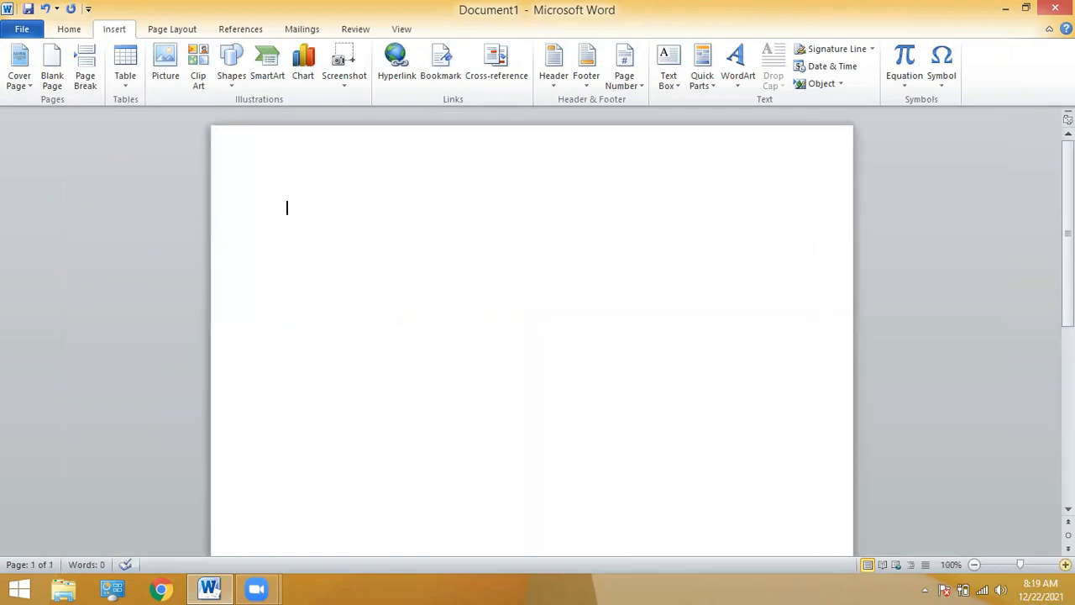
pyautogui.click(1065, 565)
pyautogui.click(1065, 564)
pyautogui.click(125, 80)
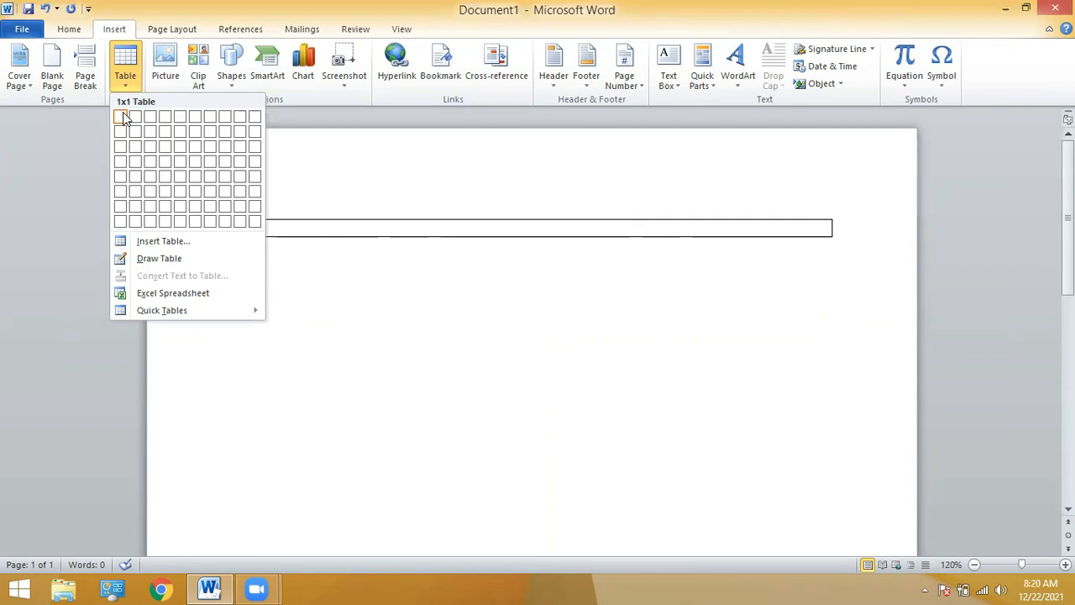
# Insert a 5×5 table from the grid, undo it, and cancel the Insert Table dialog.
pyautogui.click(179, 179)
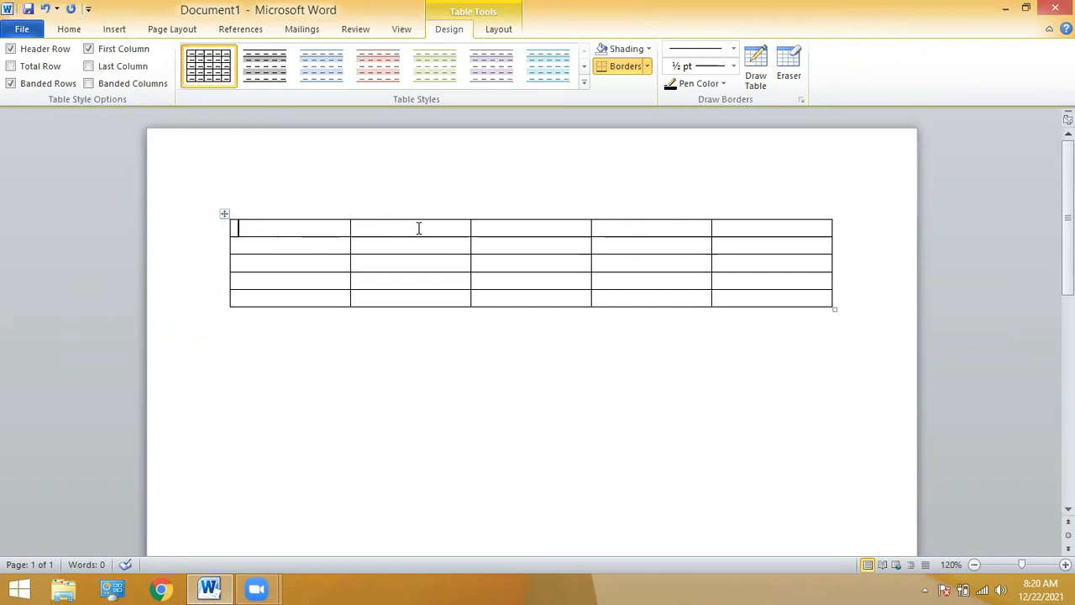
pyautogui.hotkey('ctrl', 'z')
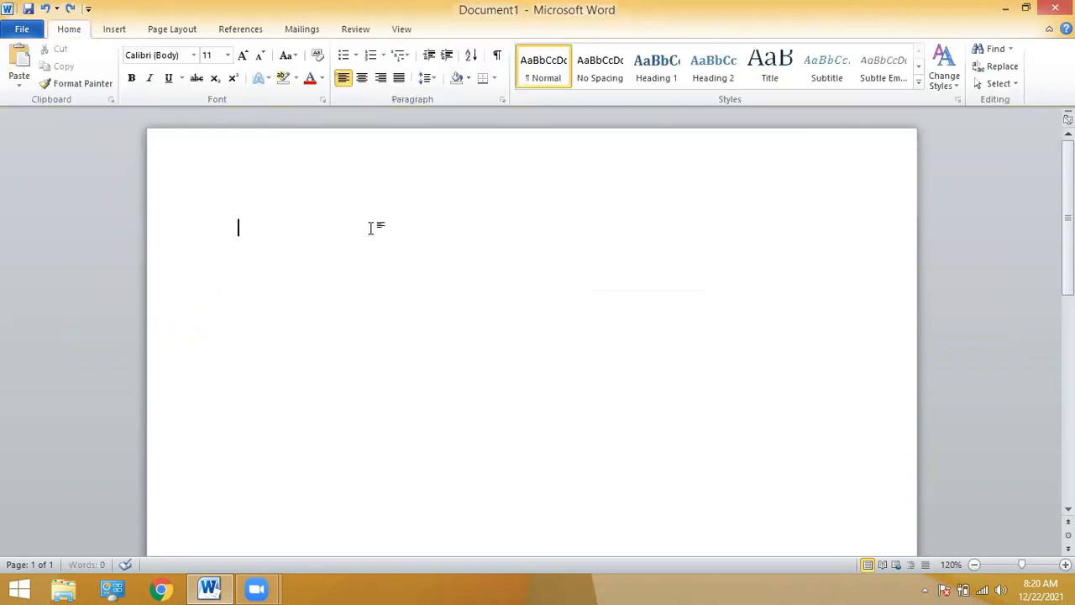
pyautogui.click(113, 29)
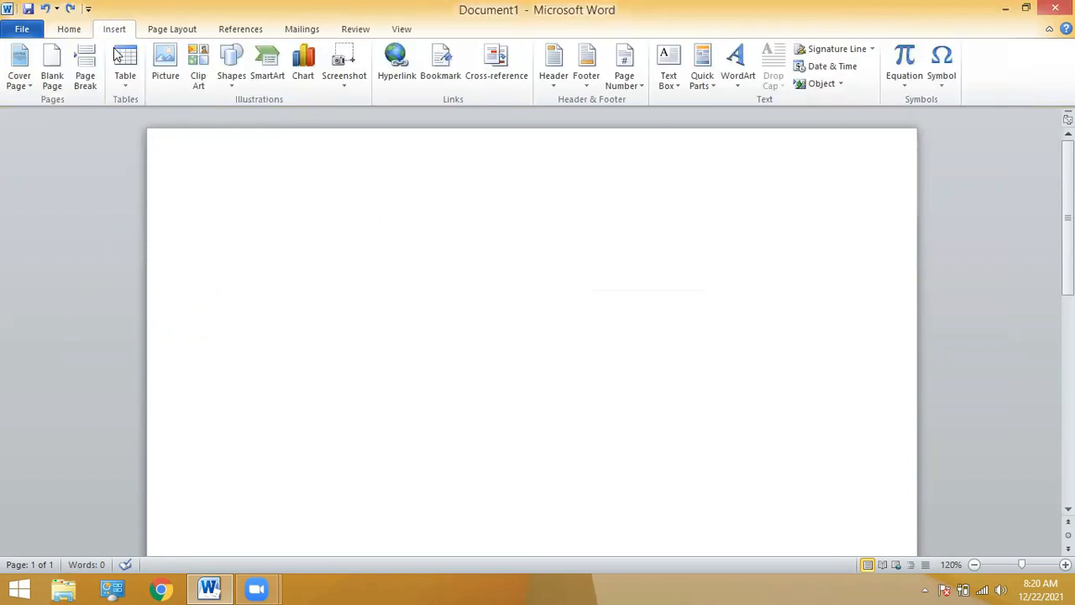
pyautogui.click(125, 67)
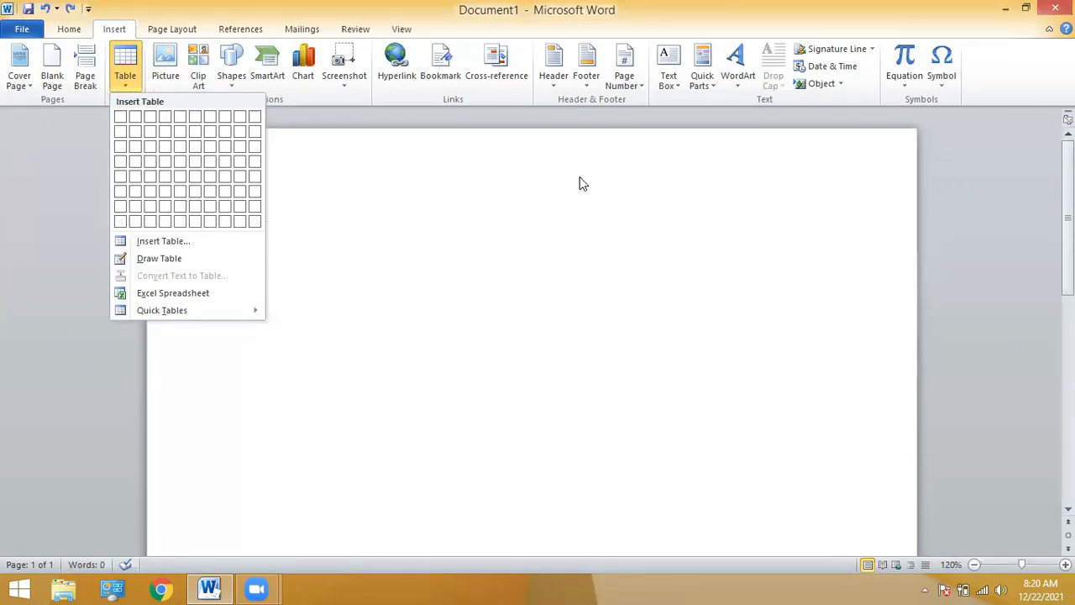
pyautogui.click(164, 241)
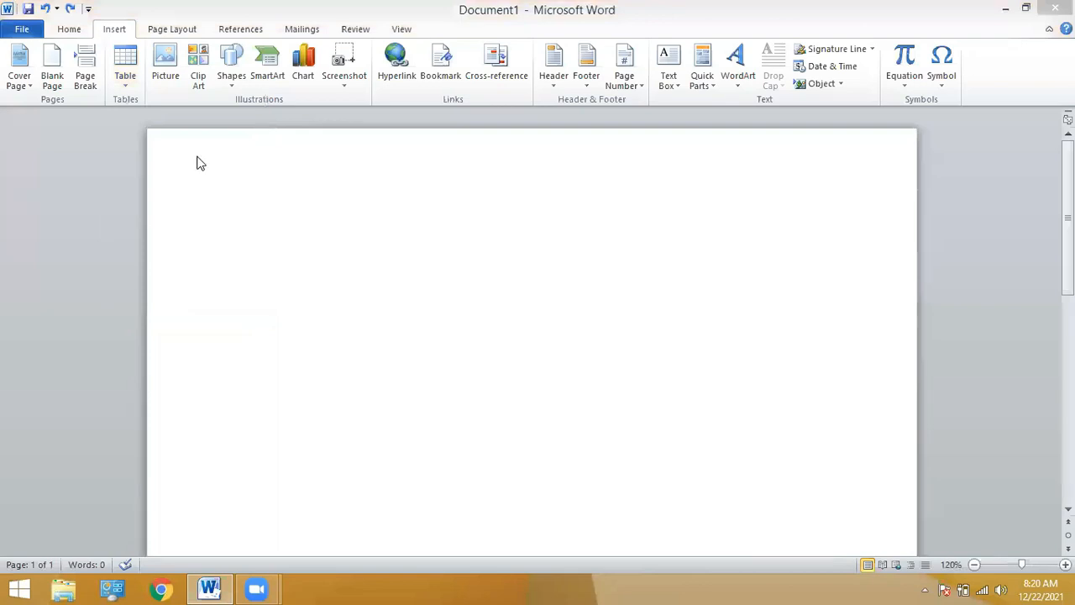
pyautogui.press('Escape')
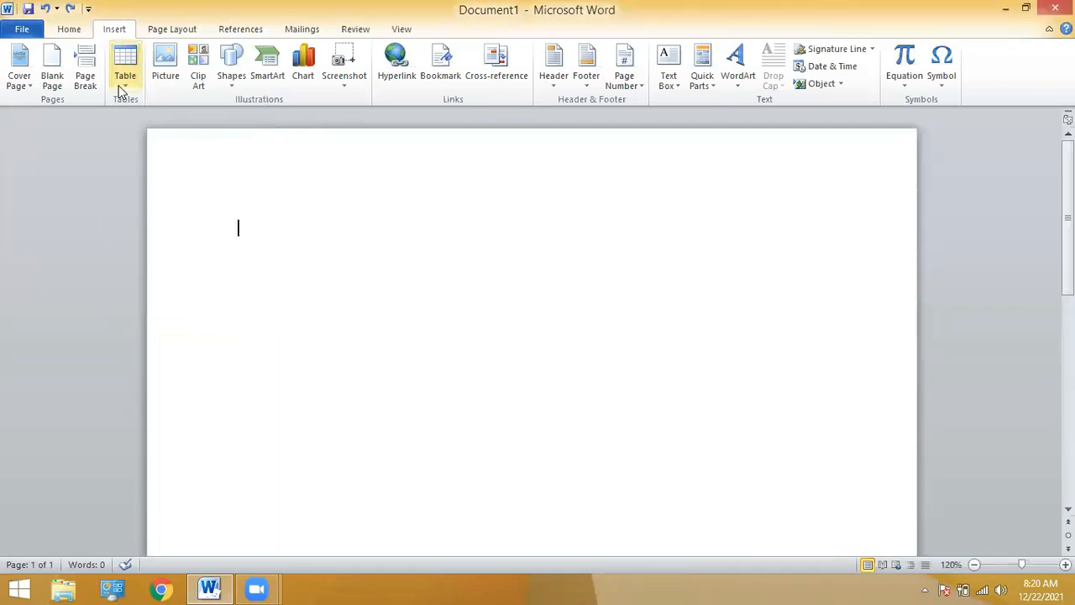
# Insert a 5-column, 5-row table through the Insert Table dialog, undo it, and preview 3×8.
pyautogui.click(122, 91)
pyautogui.click(122, 91)
pyautogui.click(122, 91)
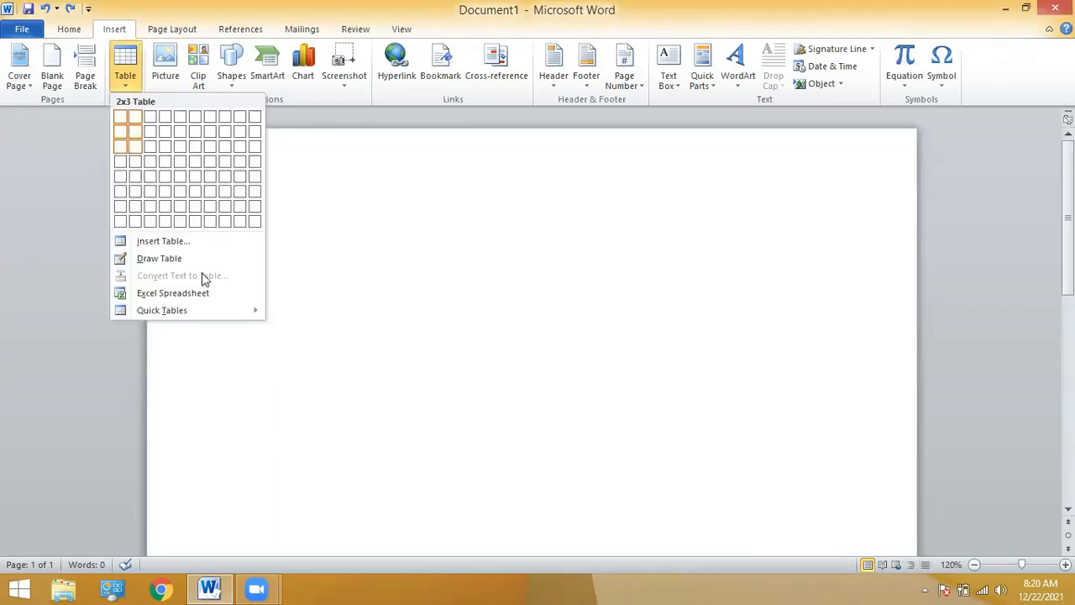
pyautogui.click(168, 243)
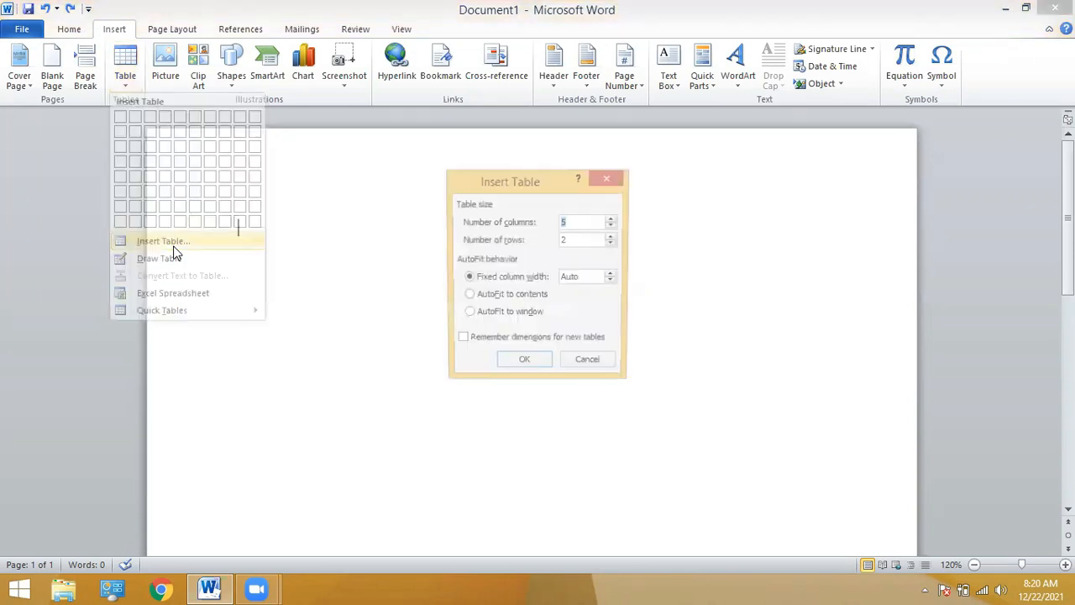
pyautogui.doubleClick(571, 241)
pyautogui.write('5')
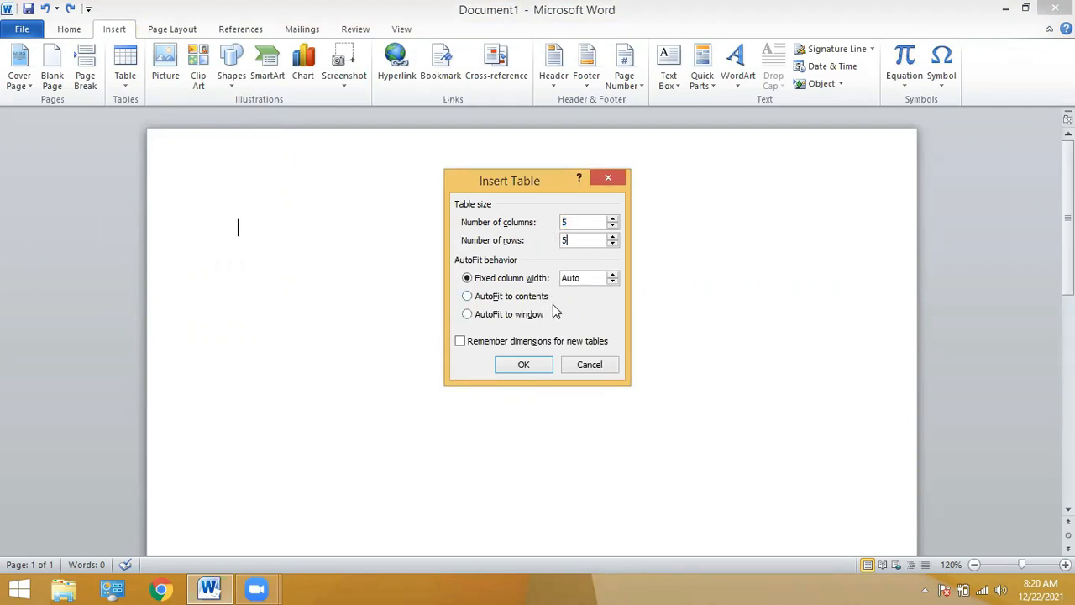
pyautogui.click(524, 364)
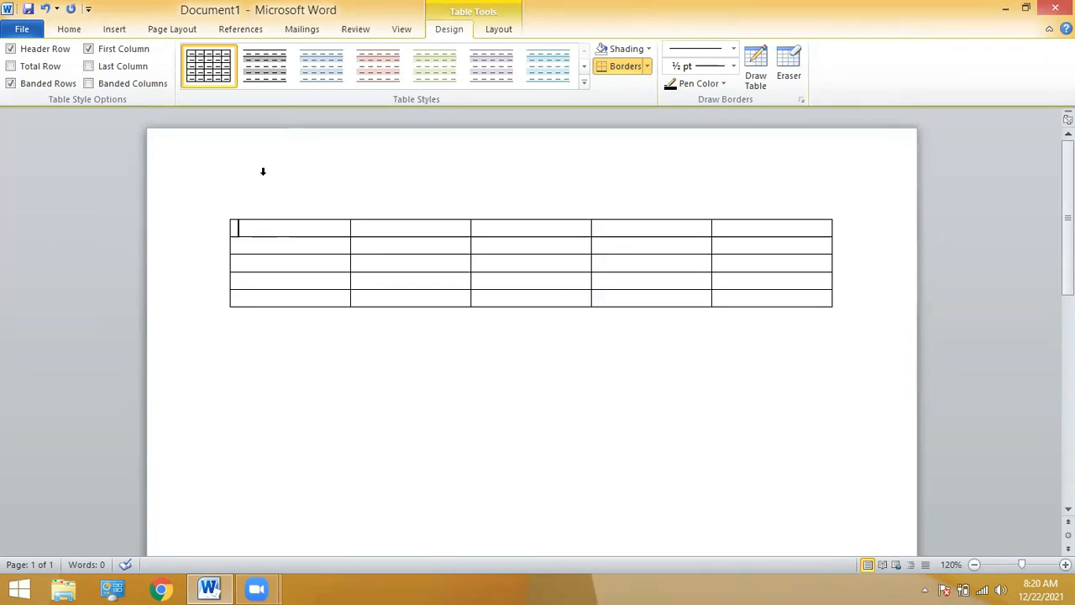
pyautogui.hotkey('ctrl', 'z')
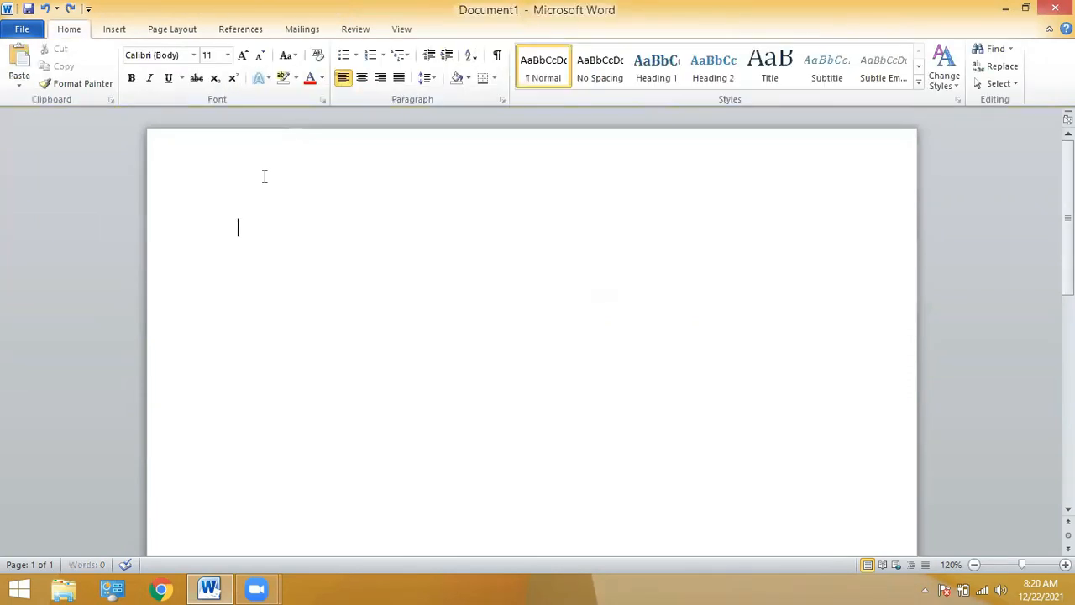
pyautogui.click(118, 30)
pyautogui.click(123, 88)
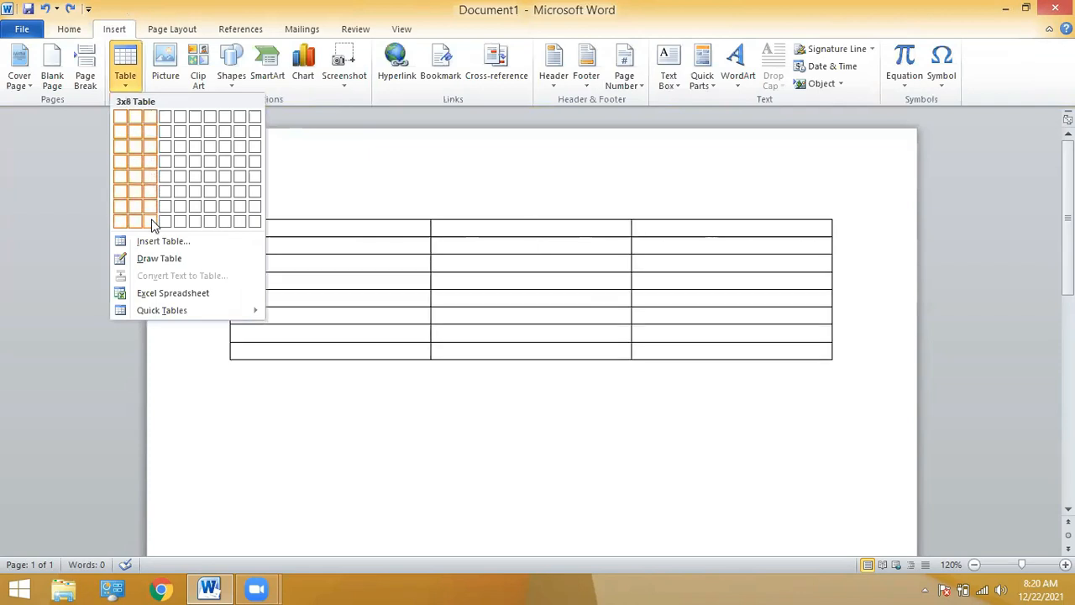
# Insert a 3-column, 8-row table with headers 'sr#', 'Name' and 'Class'.
pyautogui.click(154, 225)
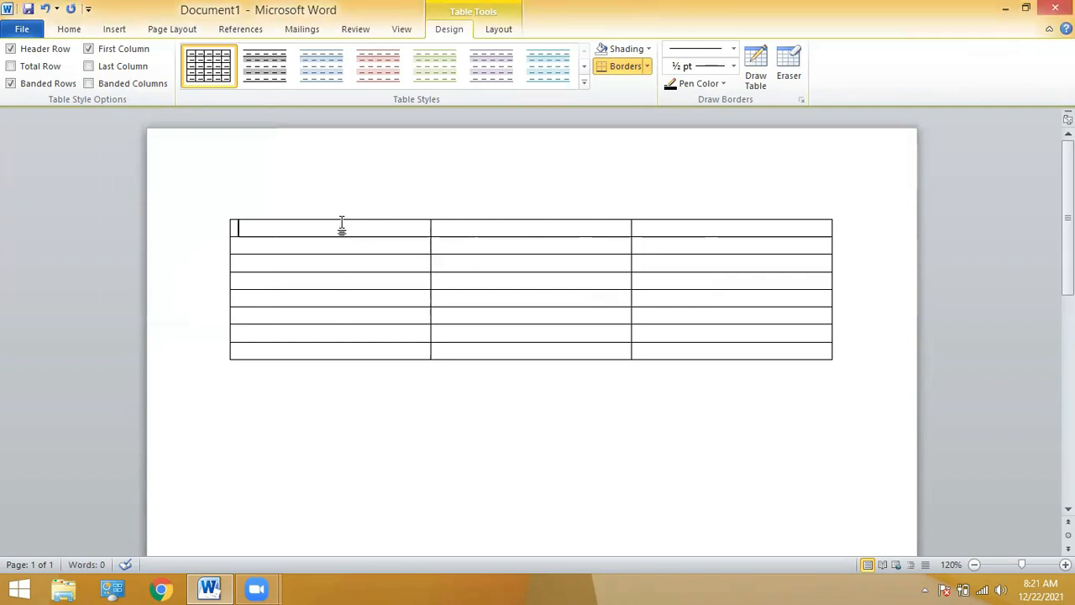
pyautogui.write('sr')
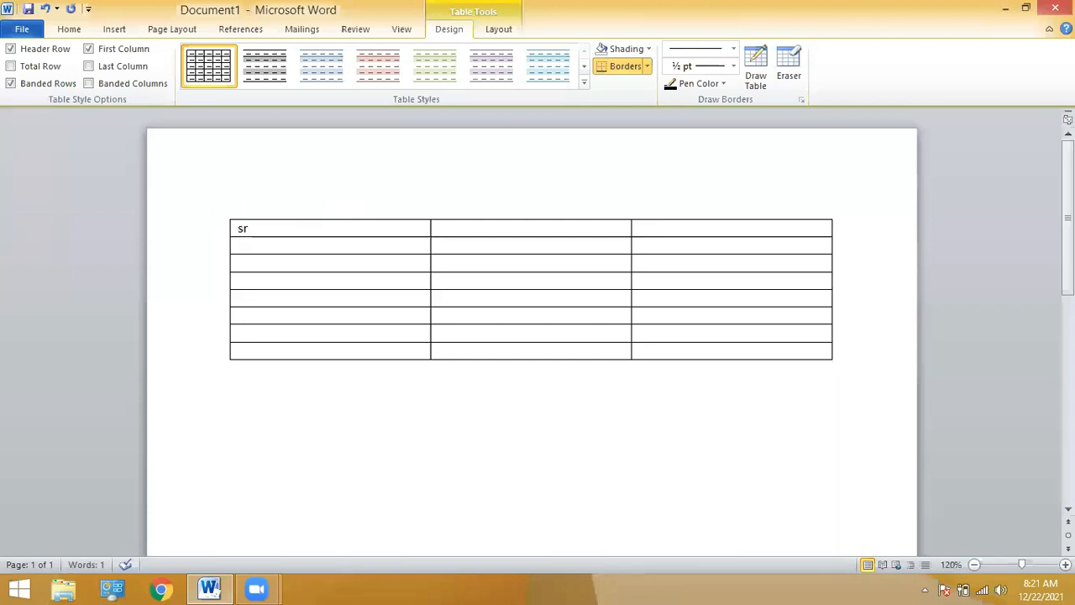
pyautogui.write('#')
pyautogui.press('Tab')
pyautogui.write('Name')
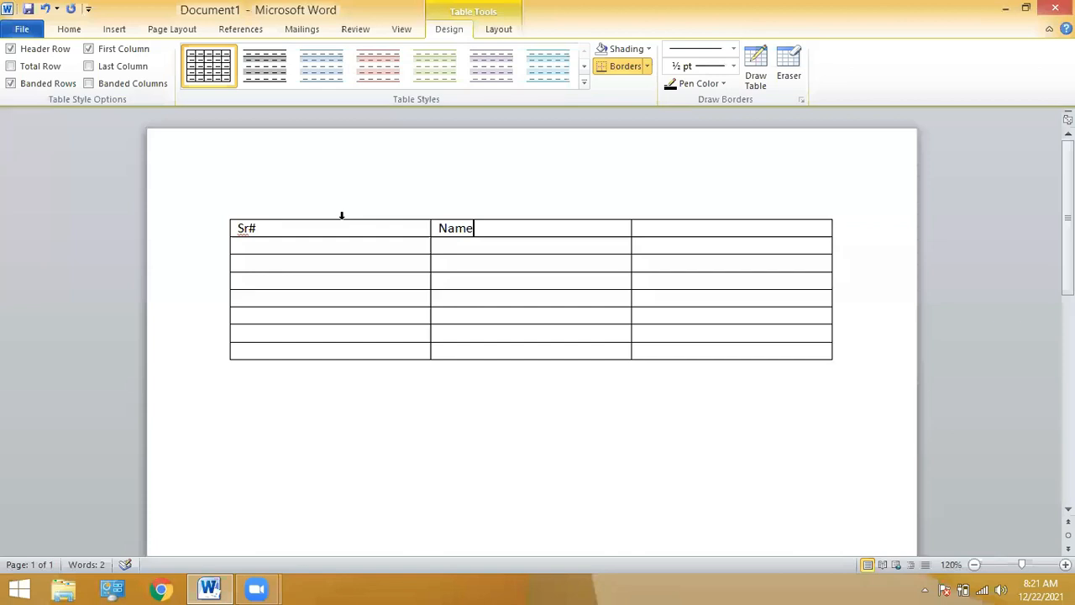
pyautogui.press('Tab')
pyautogui.write('Class')
# Number the rows 1 to 3 and type a student name into each row.
pyautogui.press('Tab')
pyautogui.write('1')
pyautogui.press('Tab')
pyautogui.write('zaheer')
pyautogui.press('Tab')
pyautogui.press('Tab')
pyautogui.write('2')
pyautogui.press('Tab')
pyautogui.press('Tab')
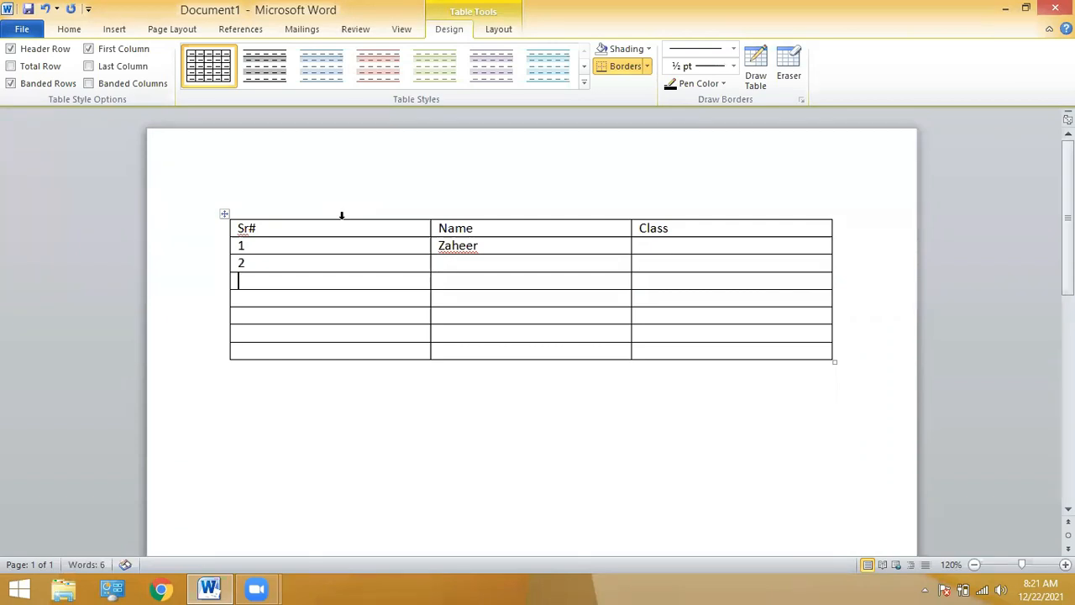
pyautogui.write('3')
pyautogui.press('Tab')
pyautogui.write('arslan')
pyautogui.click(451, 266)
pyautogui.write('adnan')
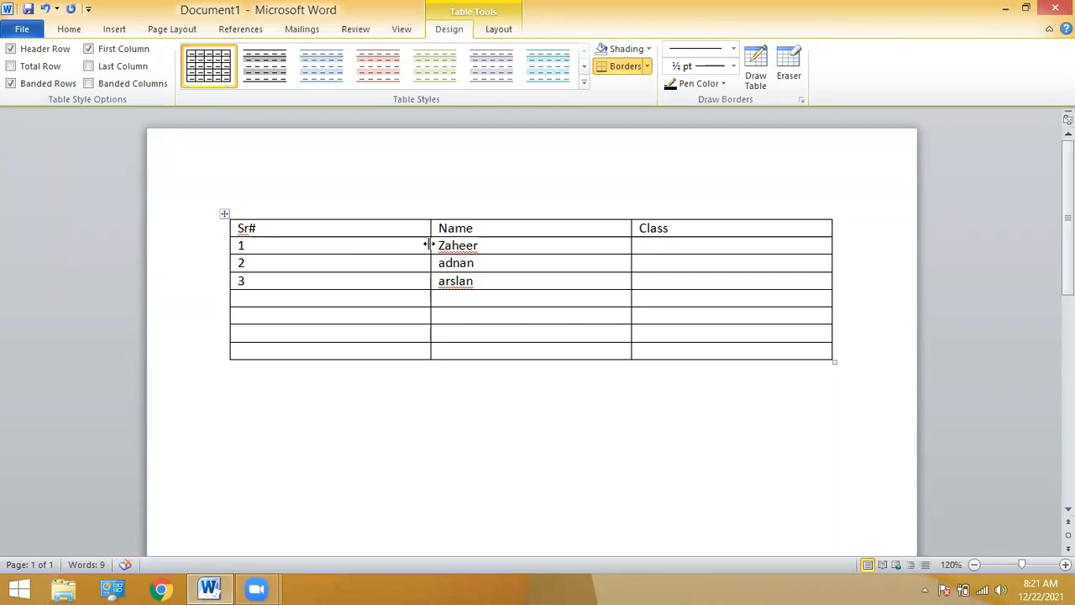
# Narrow the Sr#, Name and Class columns, then shrink the whole table from its corner.
pyautogui.moveTo(430, 244)
pyautogui.mouseDown()
pyautogui.moveTo(211, 290)
pyautogui.moveTo(291, 278)
pyautogui.moveTo(263, 278)
pyautogui.mouseUp()
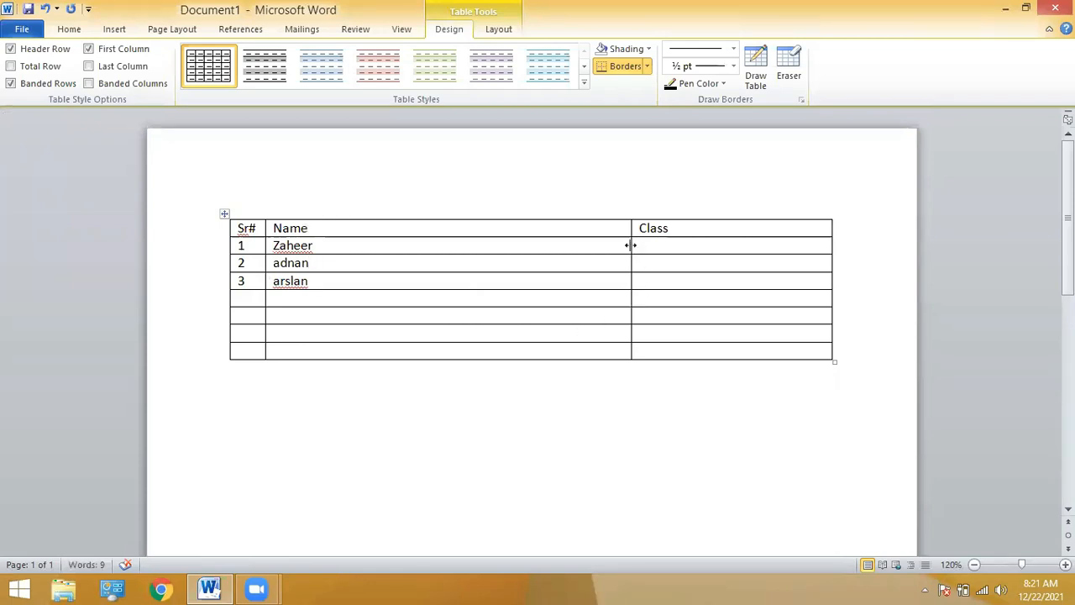
pyautogui.moveTo(631, 245); pyautogui.dragTo(322, 227)
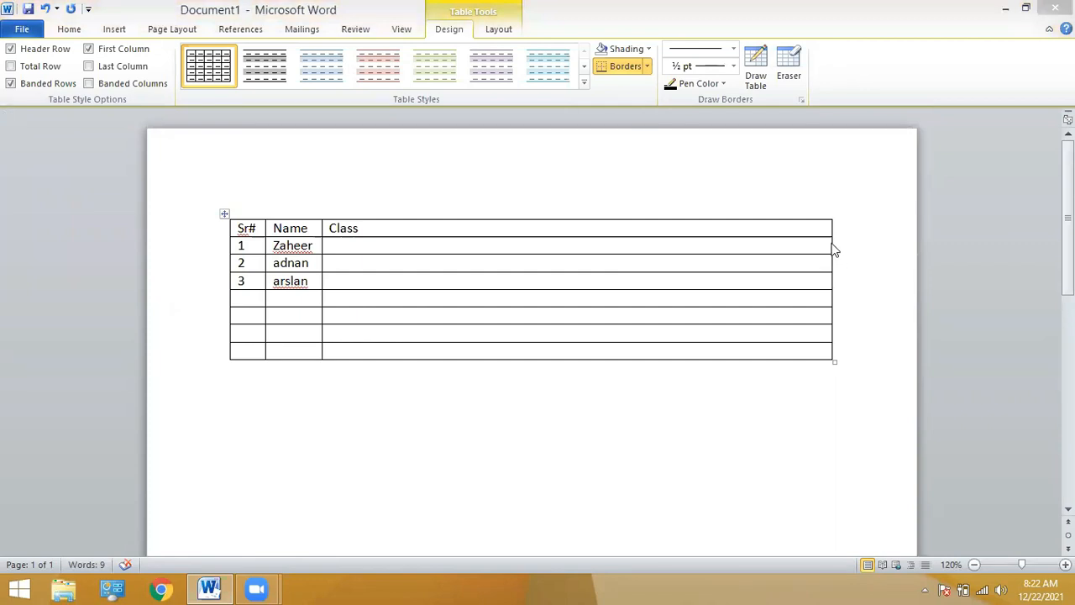
pyautogui.moveTo(833, 243); pyautogui.dragTo(385, 269)
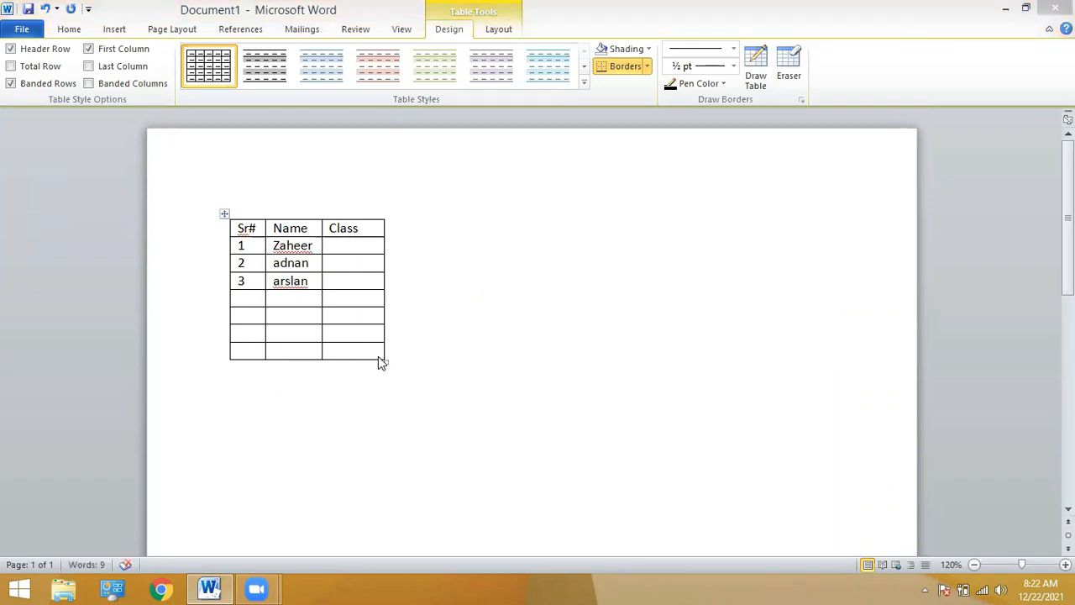
pyautogui.hotkey('ctrl', 'z')
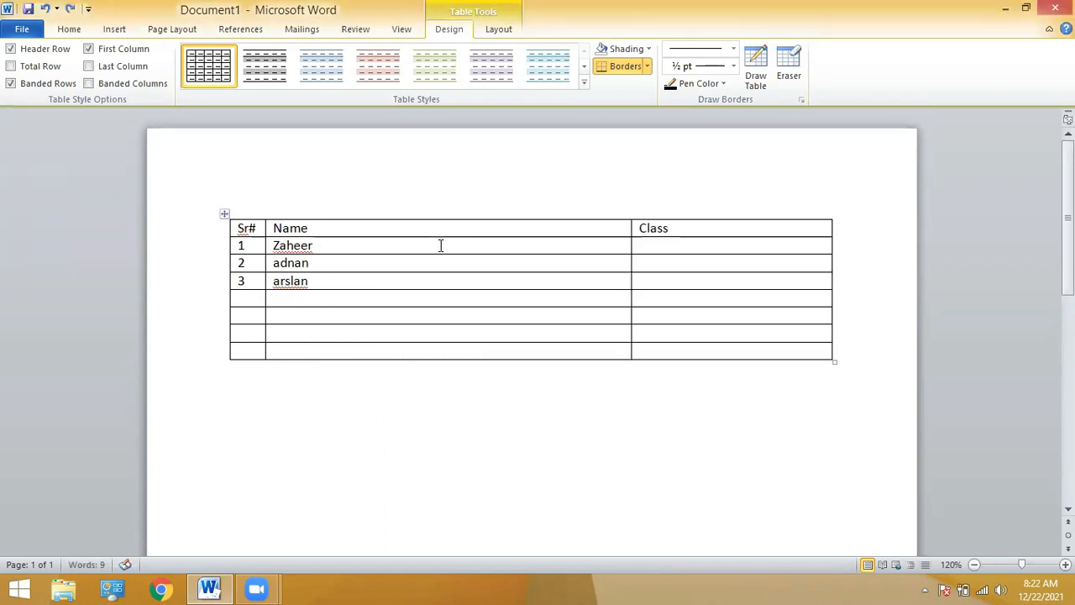
pyautogui.hotkey('ctrl', 'y')
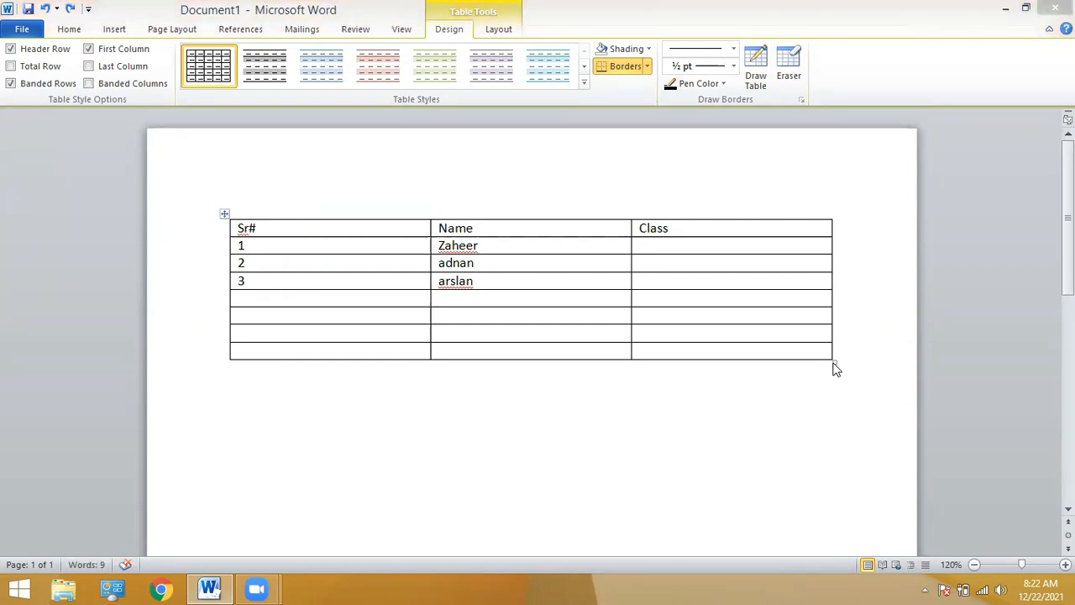
pyautogui.moveTo(832, 361); pyautogui.dragTo(263, 312)
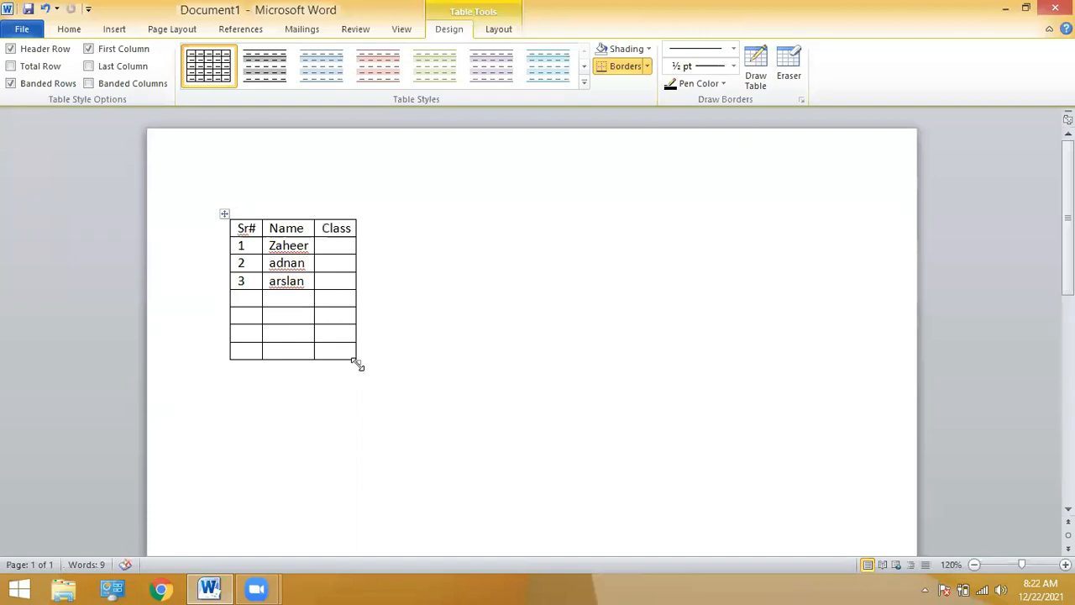
# Enlarge the whole table so it is wider across the page and taller.
pyautogui.moveTo(357, 363); pyautogui.dragTo(422, 362)
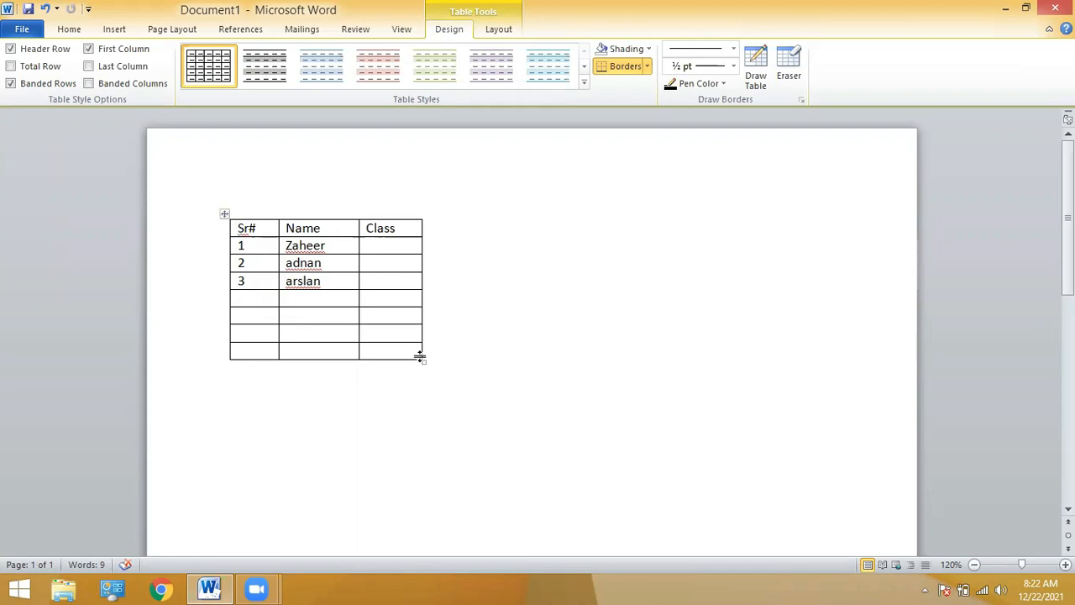
pyautogui.moveTo(423, 361); pyautogui.dragTo(396, 499)
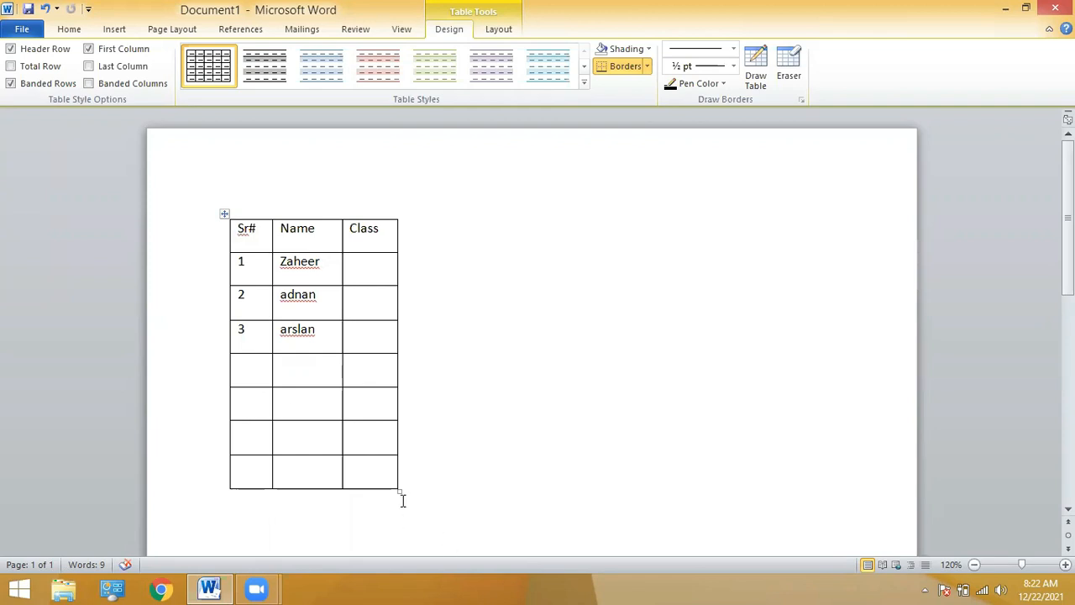
pyautogui.moveTo(398, 489); pyautogui.dragTo(659, 487)
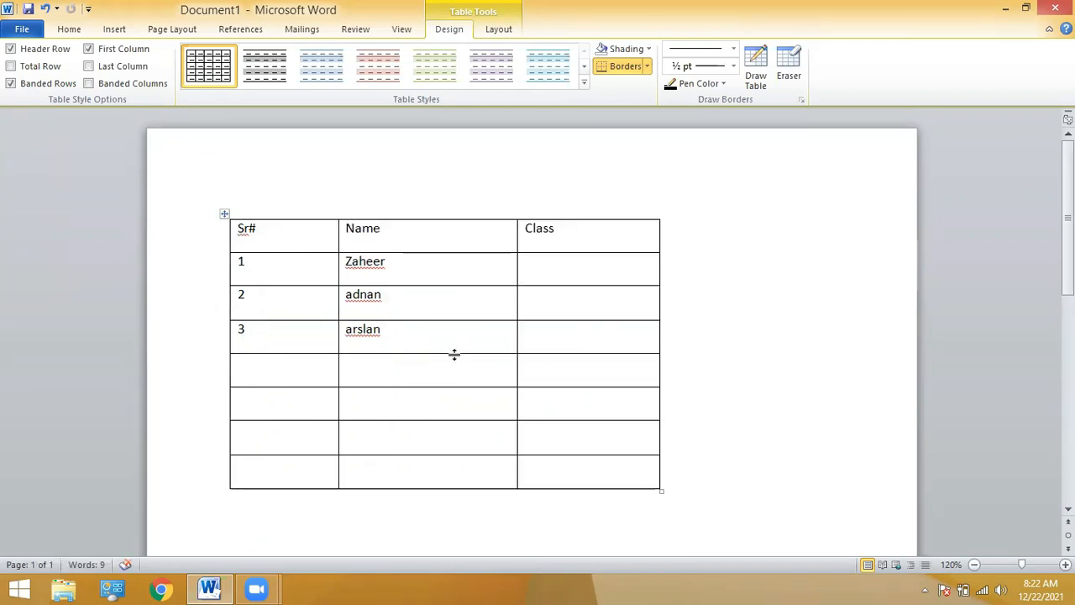
# Narrow the Sr# and Name columns so Class widens, and make the header row taller.
pyautogui.moveTo(337, 265)
pyautogui.mouseDown()
pyautogui.moveTo(276, 267)
pyautogui.moveTo(279, 292)
pyautogui.moveTo(352, 285)
pyautogui.mouseUp()
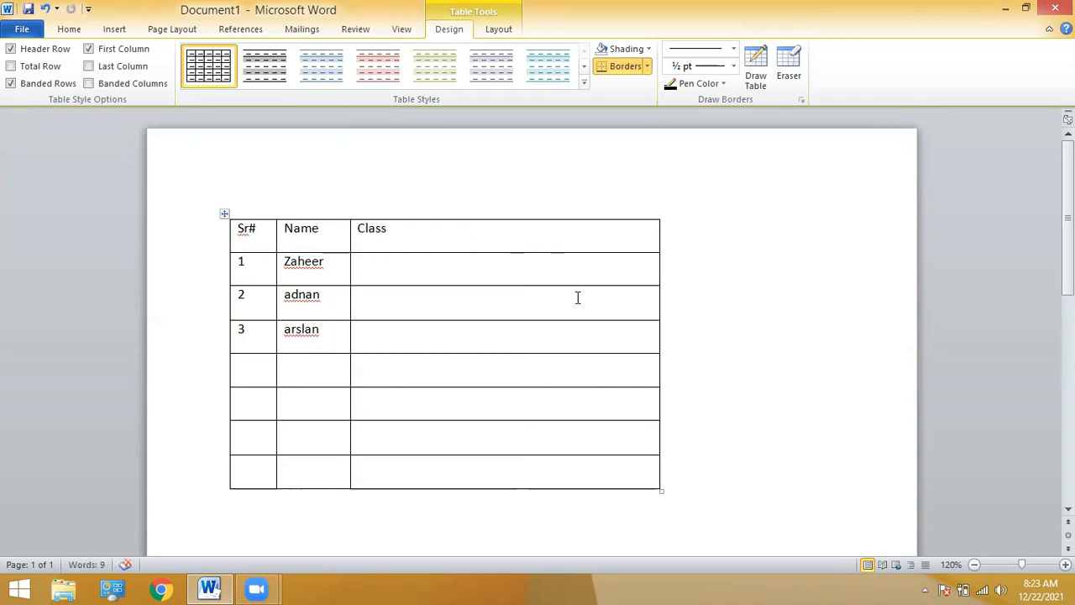
pyautogui.moveTo(561, 319); pyautogui.dragTo(542, 282)
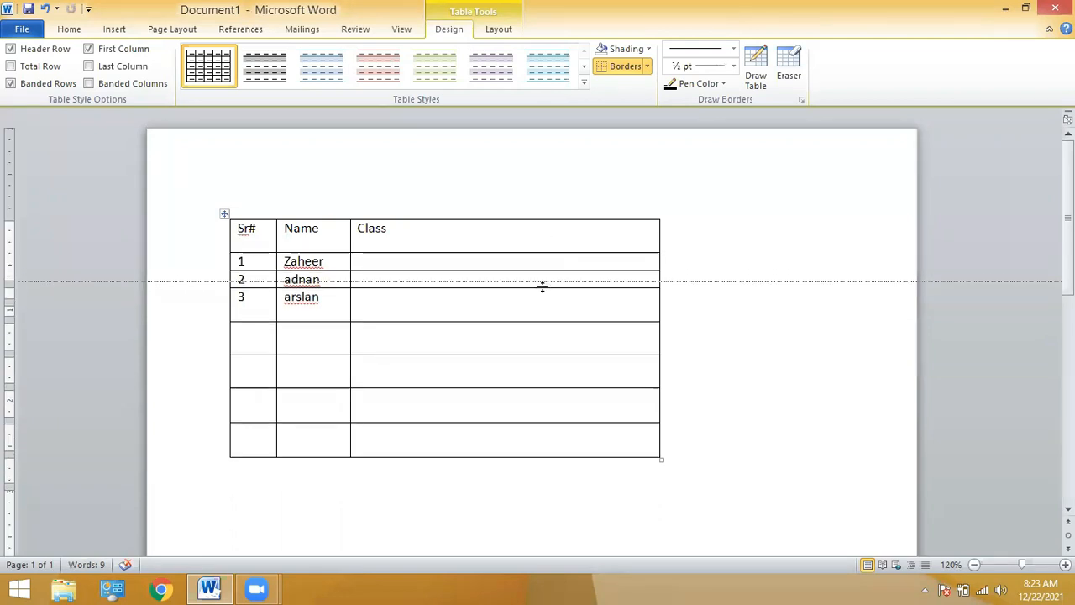
pyautogui.moveTo(543, 324); pyautogui.dragTo(531, 361)
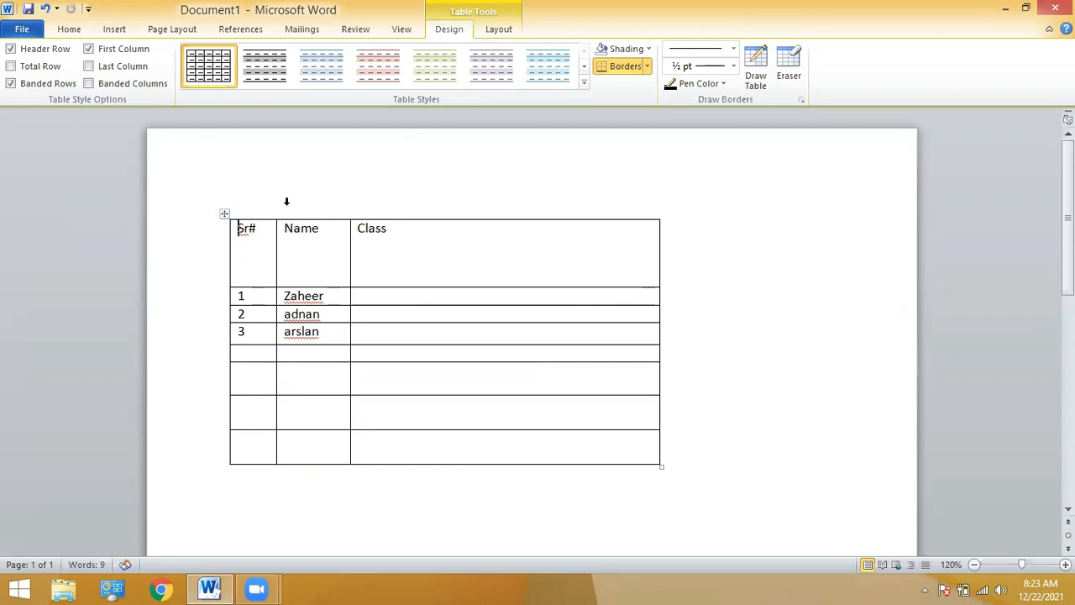
# Select the whole table and delete all of its text.
pyautogui.click(112, 29)
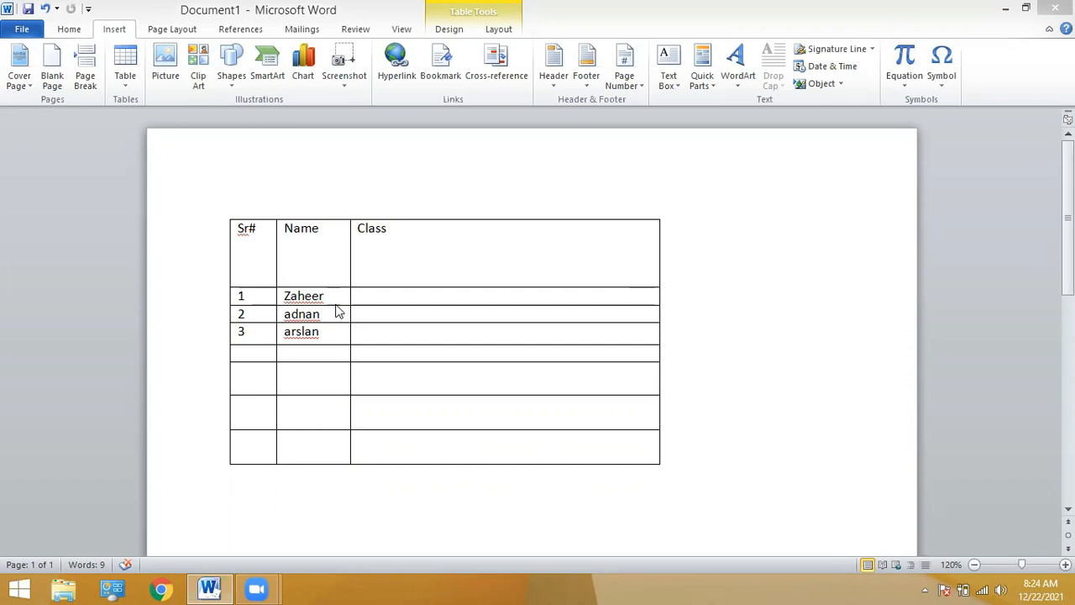
pyautogui.click(237, 228)
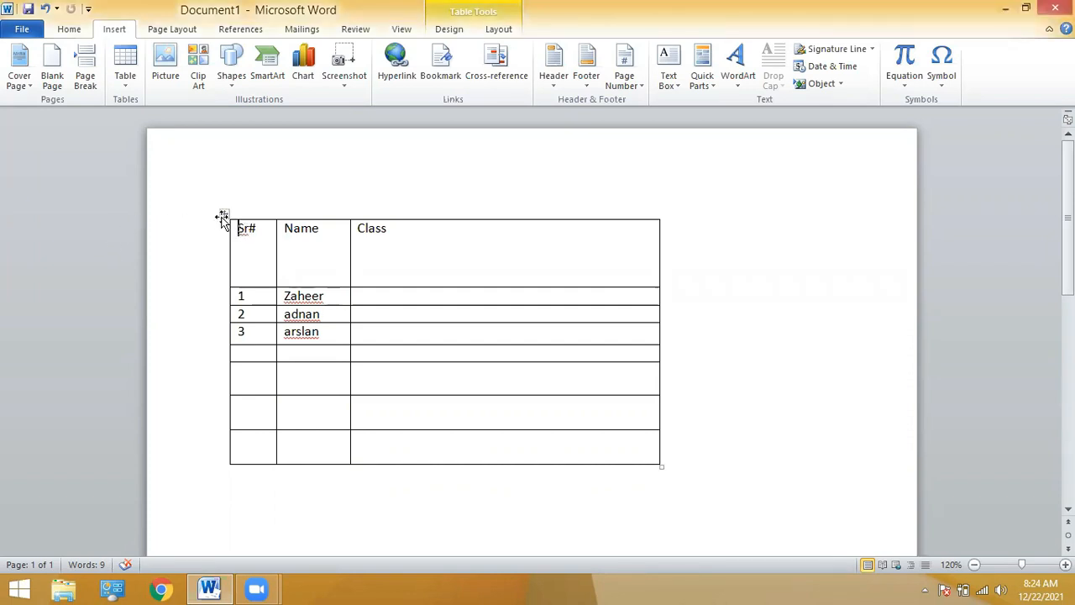
pyautogui.click(224, 216)
pyautogui.press('Delete')
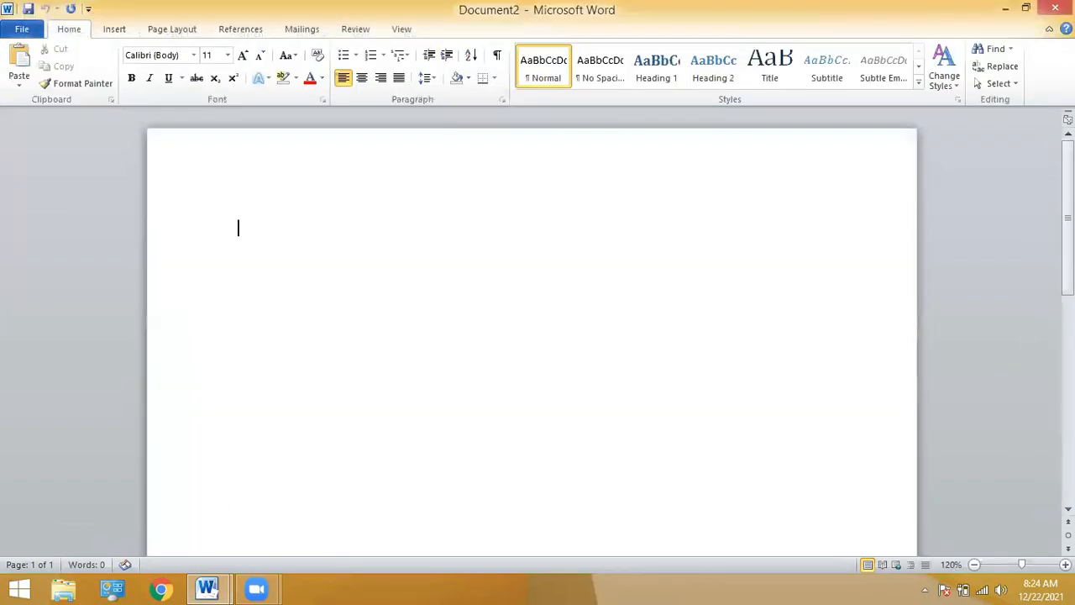
# Type the sentence 'My name is' followed by a name, and paste extra copies on new lines.
pyautogui.write('My name is a')
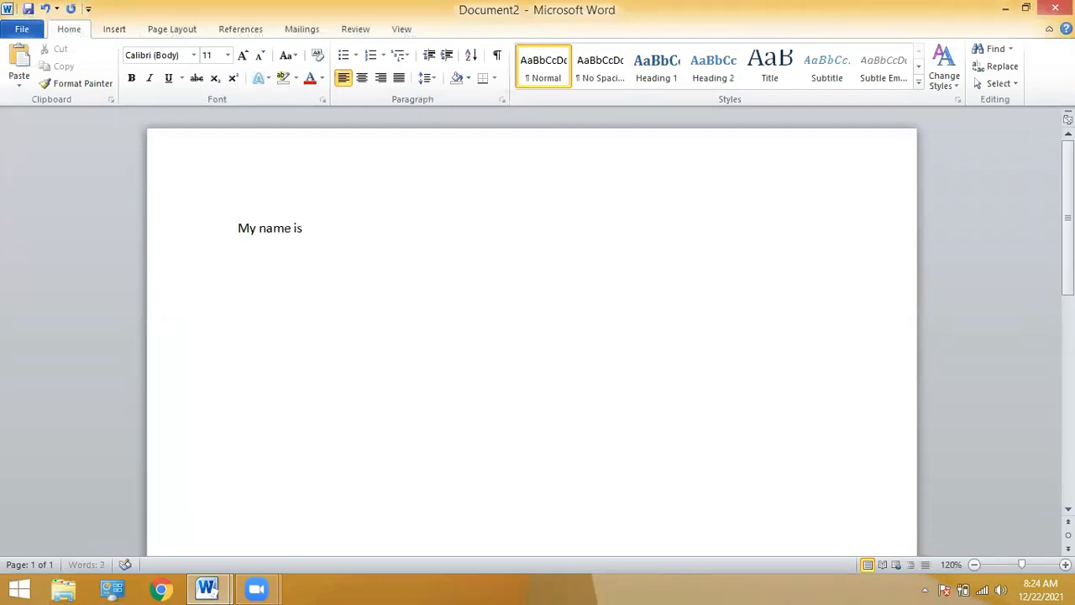
pyautogui.write('dnan')
pyautogui.tripleClick(404, 228)
pyautogui.hotkey('ctrl', 'c')
pyautogui.click(404, 228)
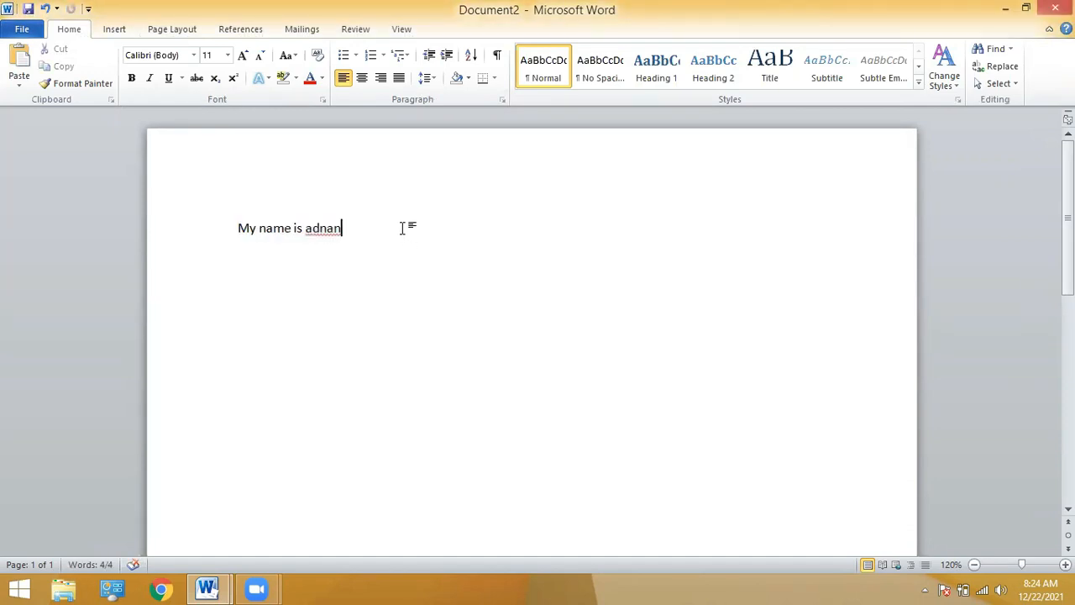
pyautogui.press('Return')
pyautogui.hotkey('ctrl', 'v')
pyautogui.press('Return')
pyautogui.hotkey('ctrl', 'v')
pyautogui.press('Return')
pyautogui.hotkey('ctrl', 'v')
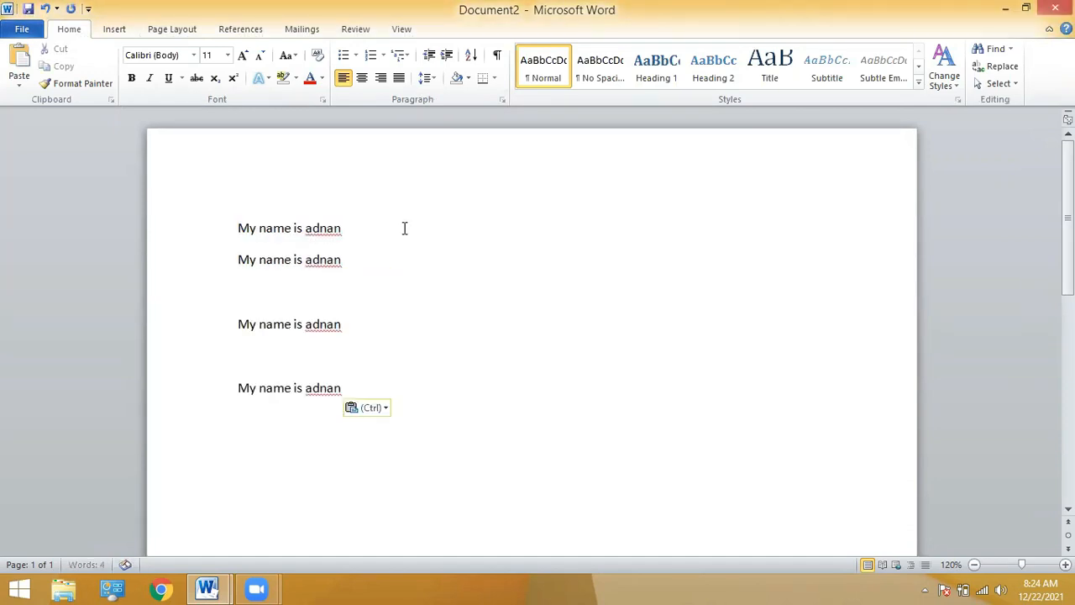
# Zoom out and place the caret on the blank line after the second sentence.
pyautogui.click(974, 566)
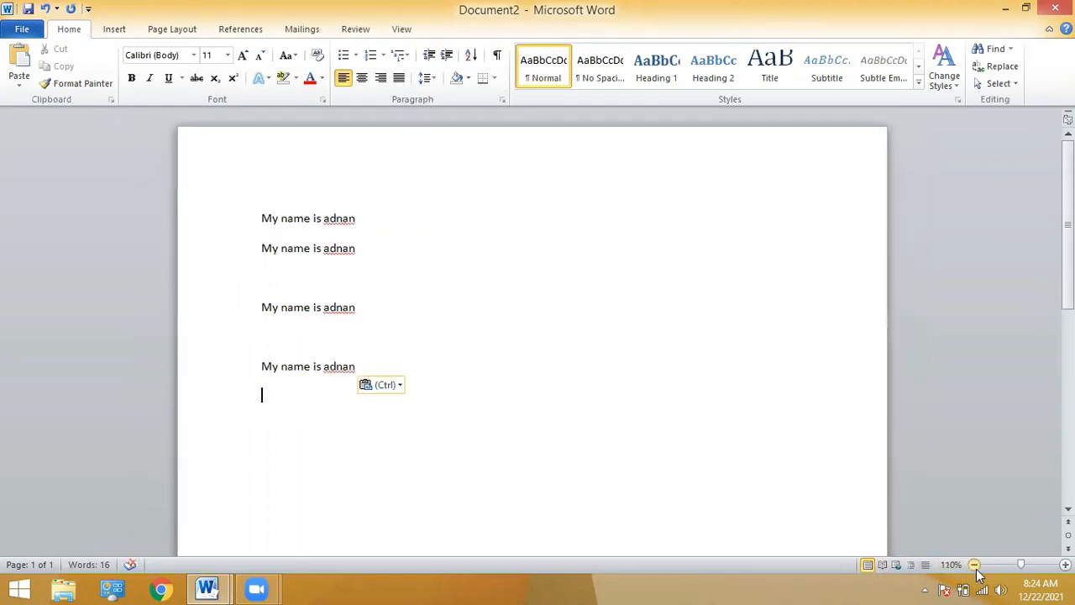
pyautogui.click(974, 566)
pyautogui.click(975, 565)
pyautogui.click(975, 565)
pyautogui.click(974, 565)
pyautogui.click(975, 565)
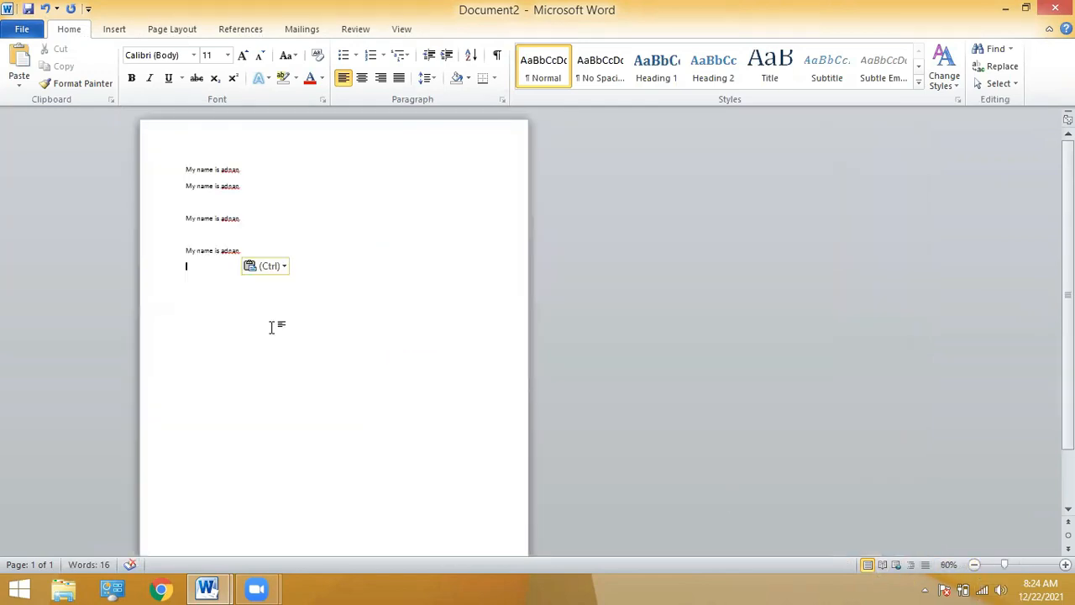
pyautogui.click(193, 201)
pyautogui.click(113, 30)
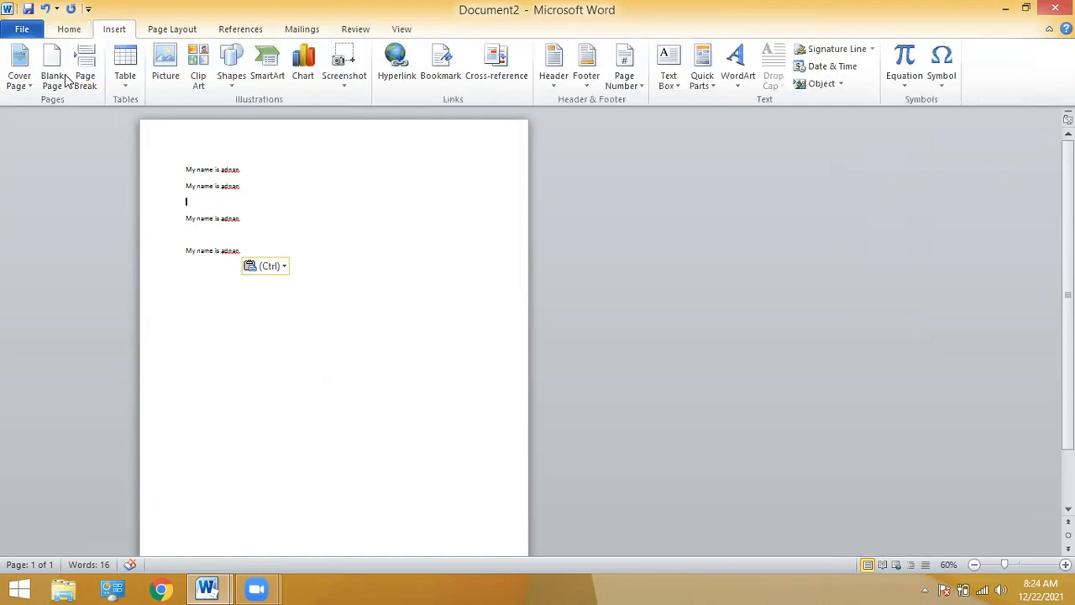
# Insert a page break and type 'gsfsfsd' on the new page.
pyautogui.click(85, 80)
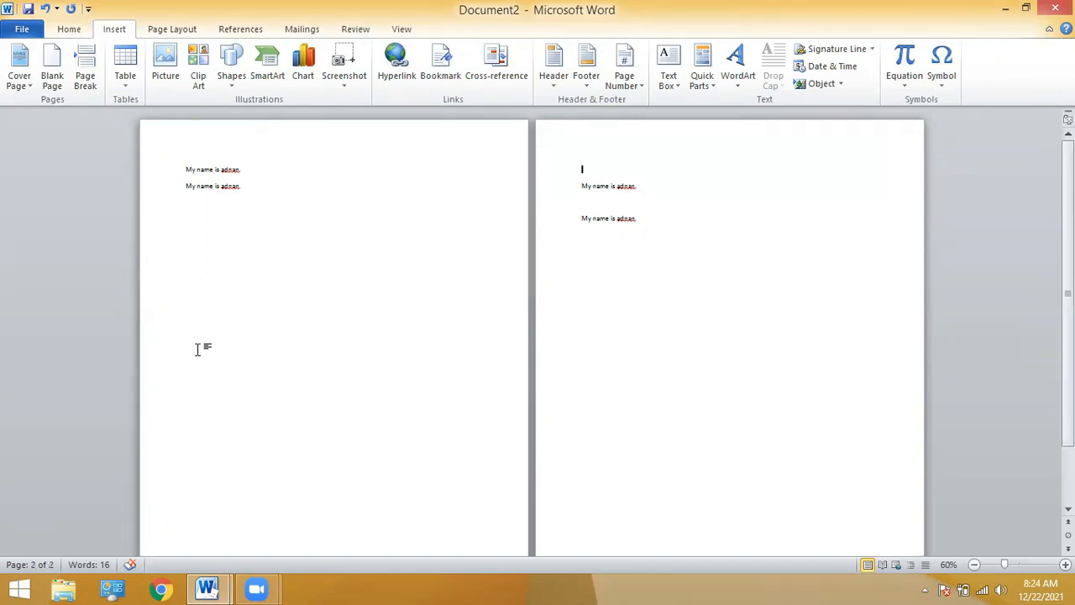
pyautogui.write('gsfs')
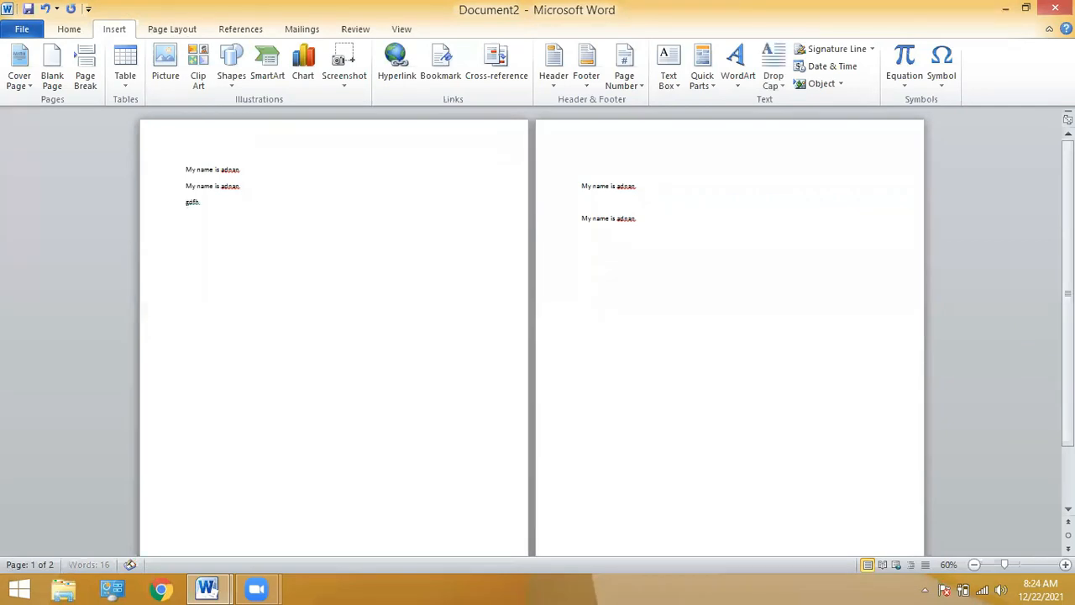
pyautogui.write('fsd')
pyautogui.click(223, 473)
# Delete the page break so all lines return to a single page.
pyautogui.click(665, 382)
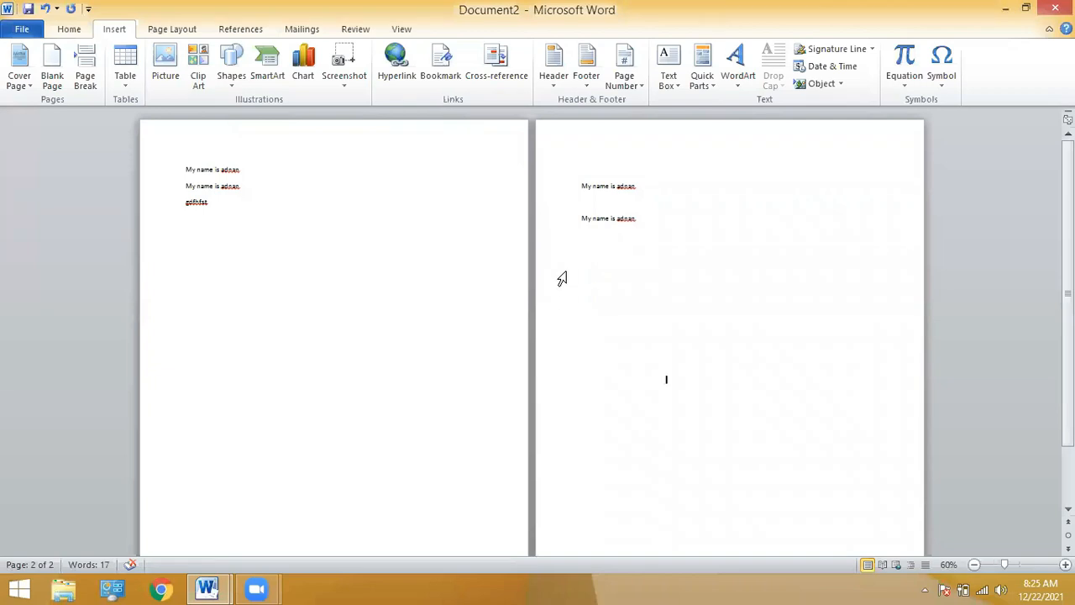
pyautogui.click(579, 176)
pyautogui.press('BackSpace')
pyautogui.press('BackSpace')
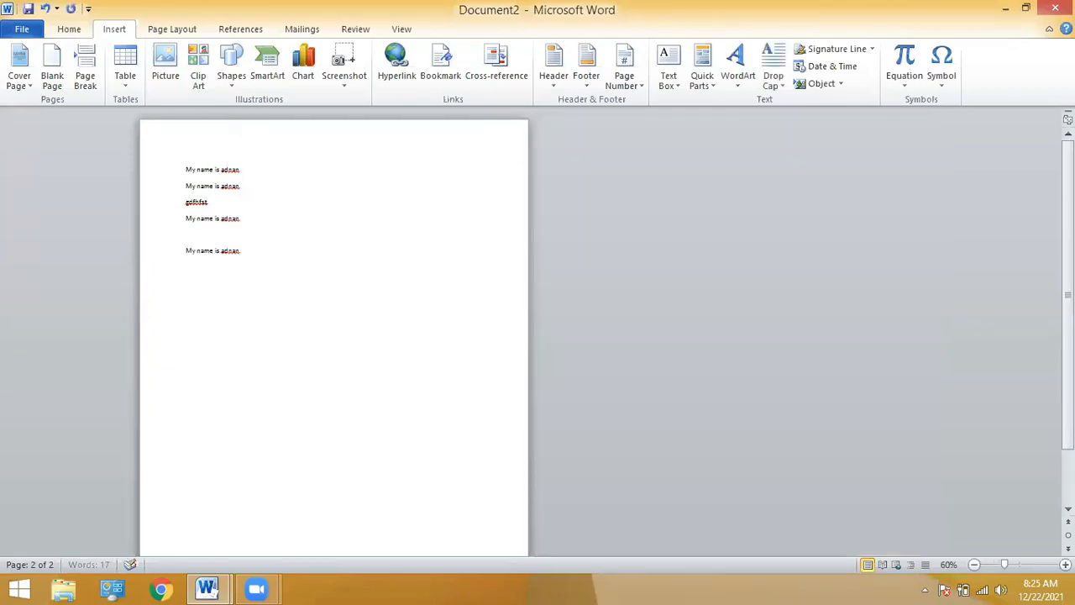